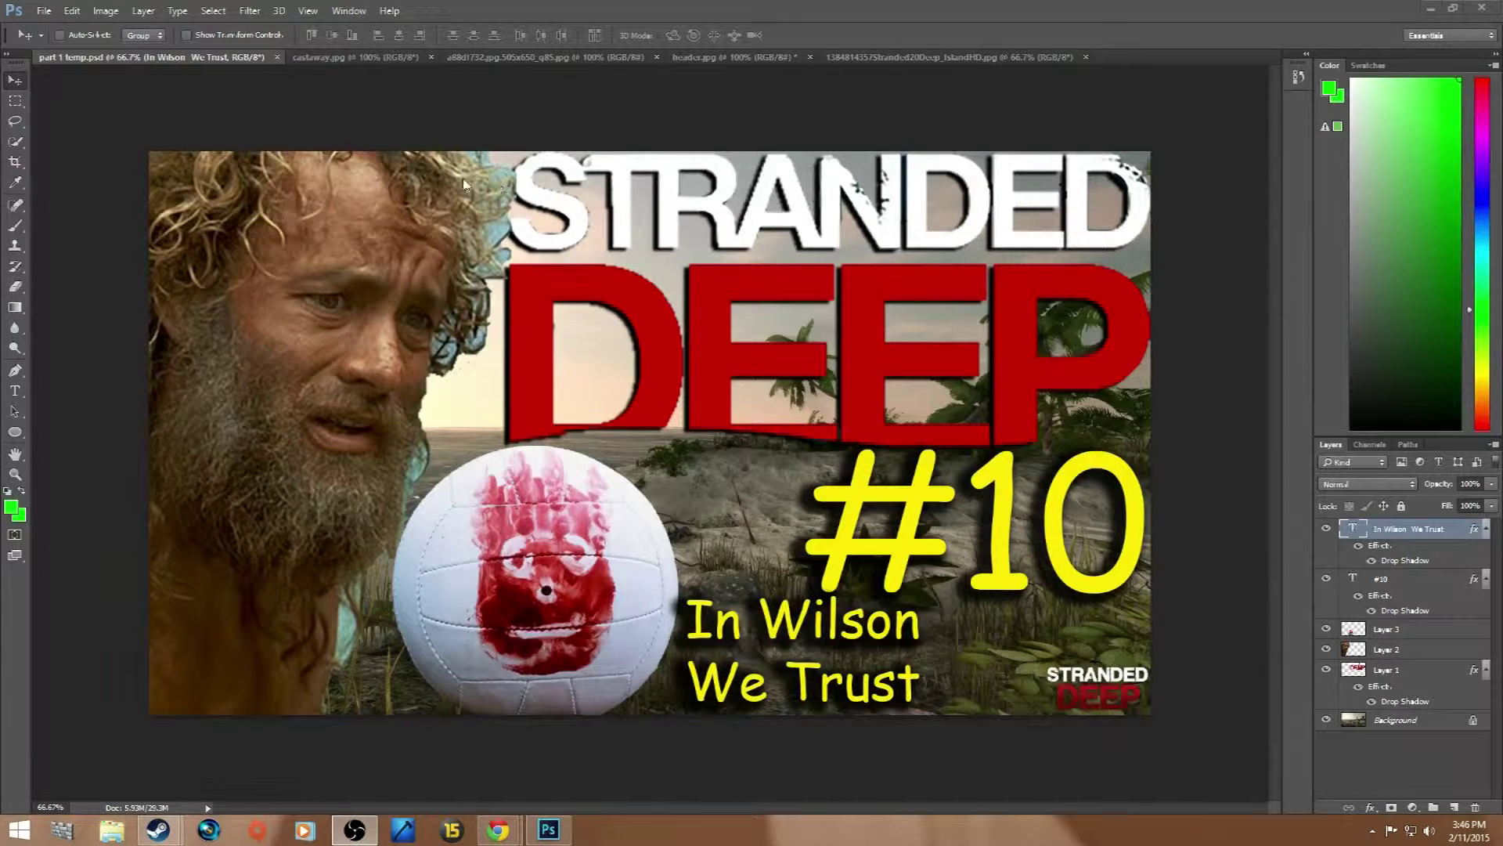
# Step: Look through the castaway, volleyball, logo and island images, ending back on castaway.jpg
pyautogui.click(407, 60)
pyautogui.click(515, 57)
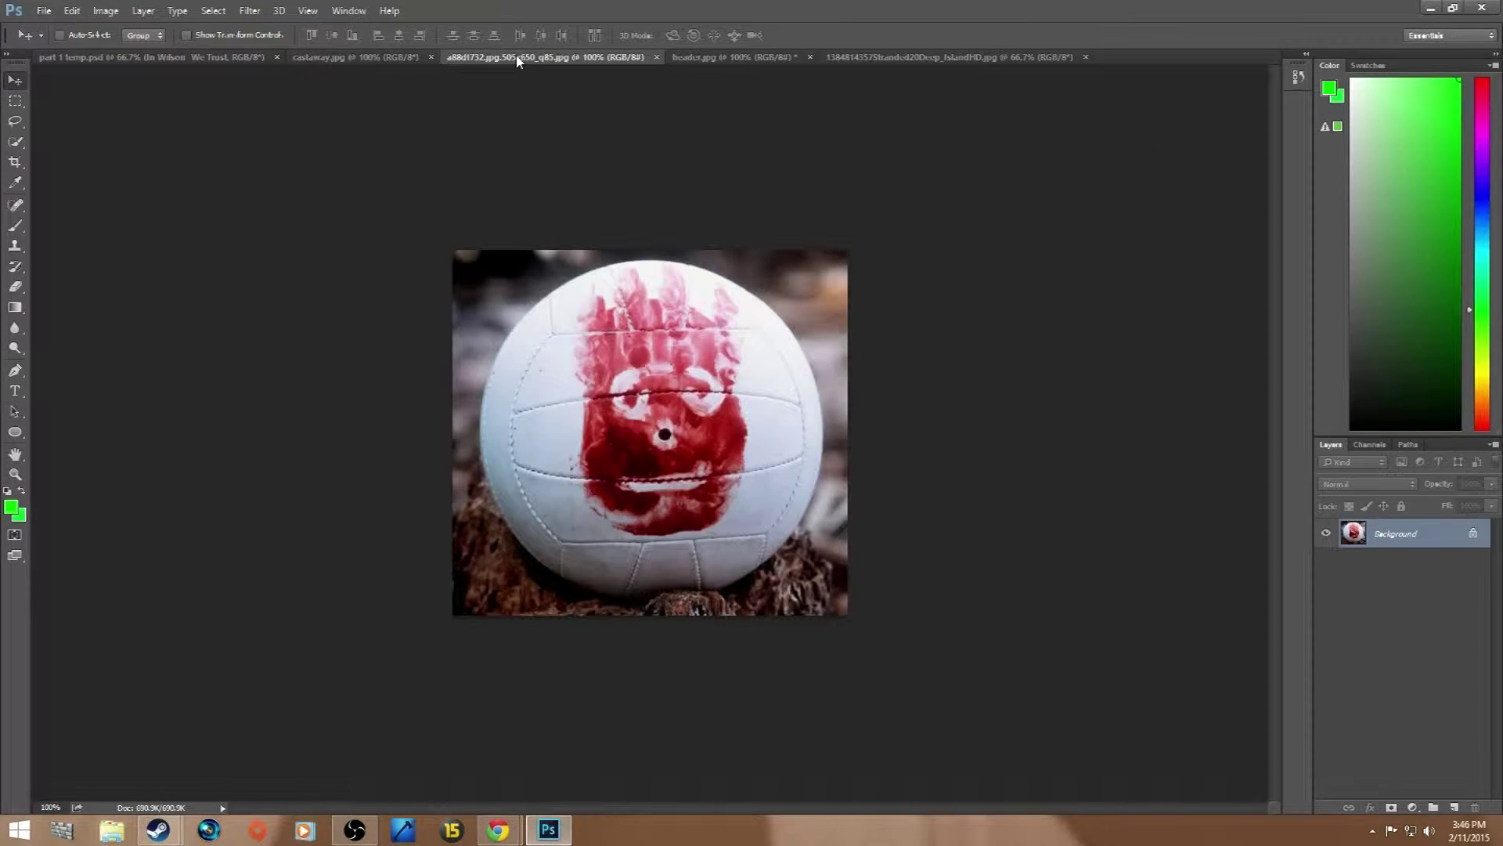
pyautogui.click(745, 58)
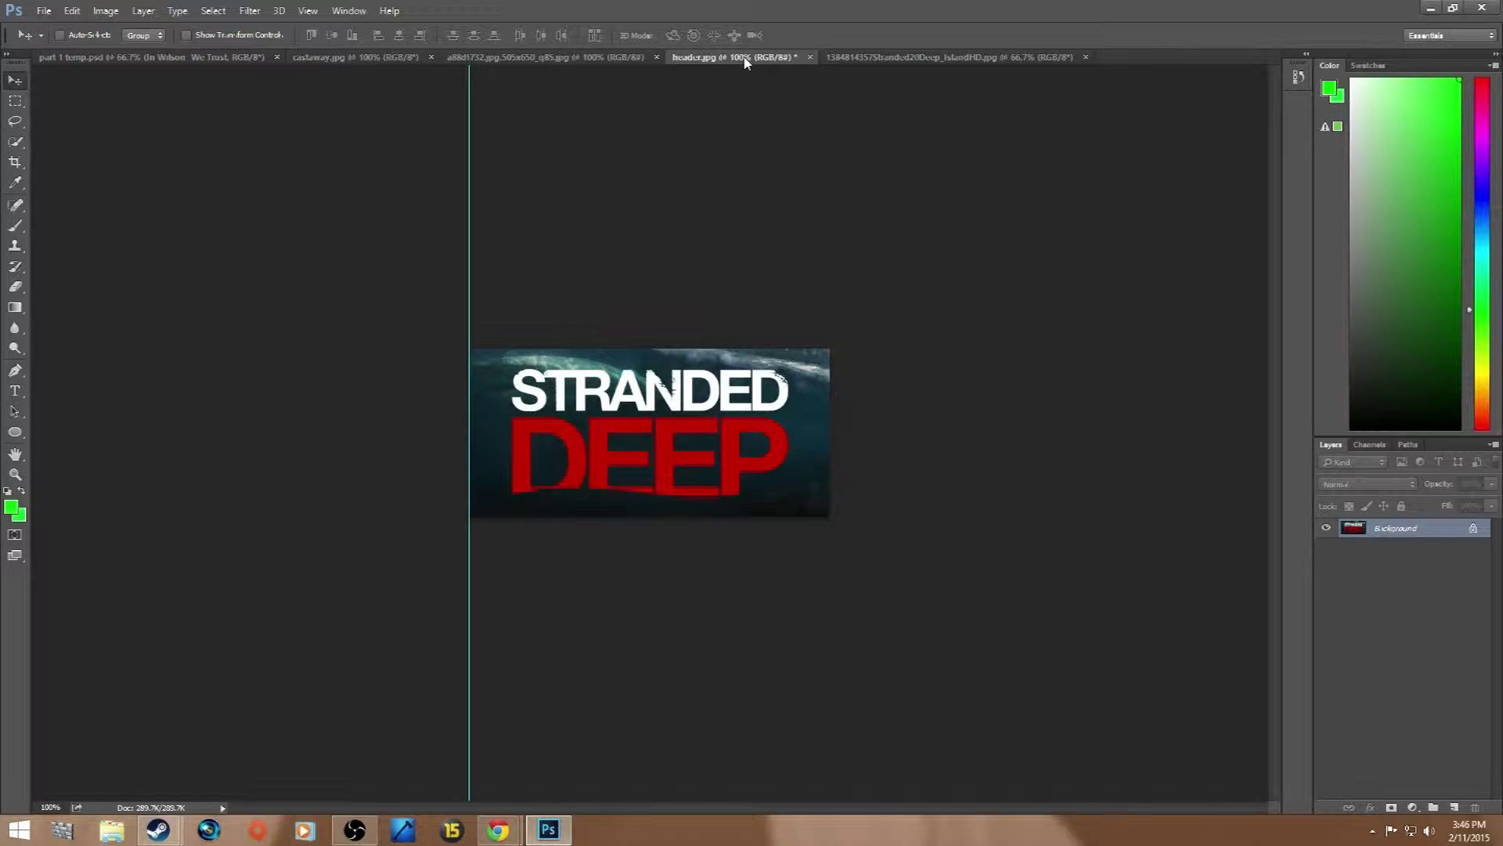
pyautogui.click(910, 57)
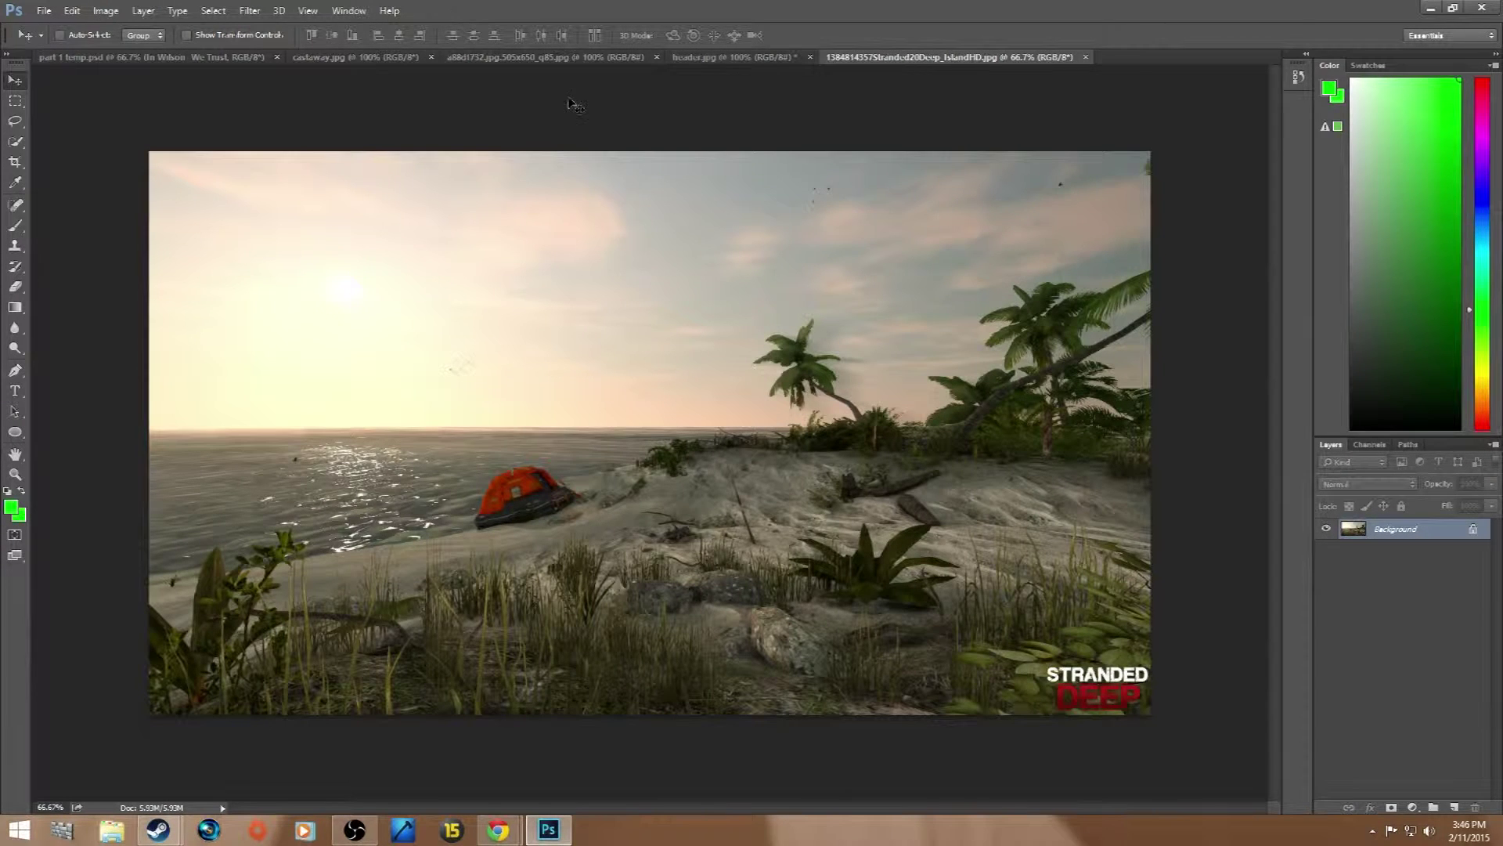
pyautogui.click(570, 59)
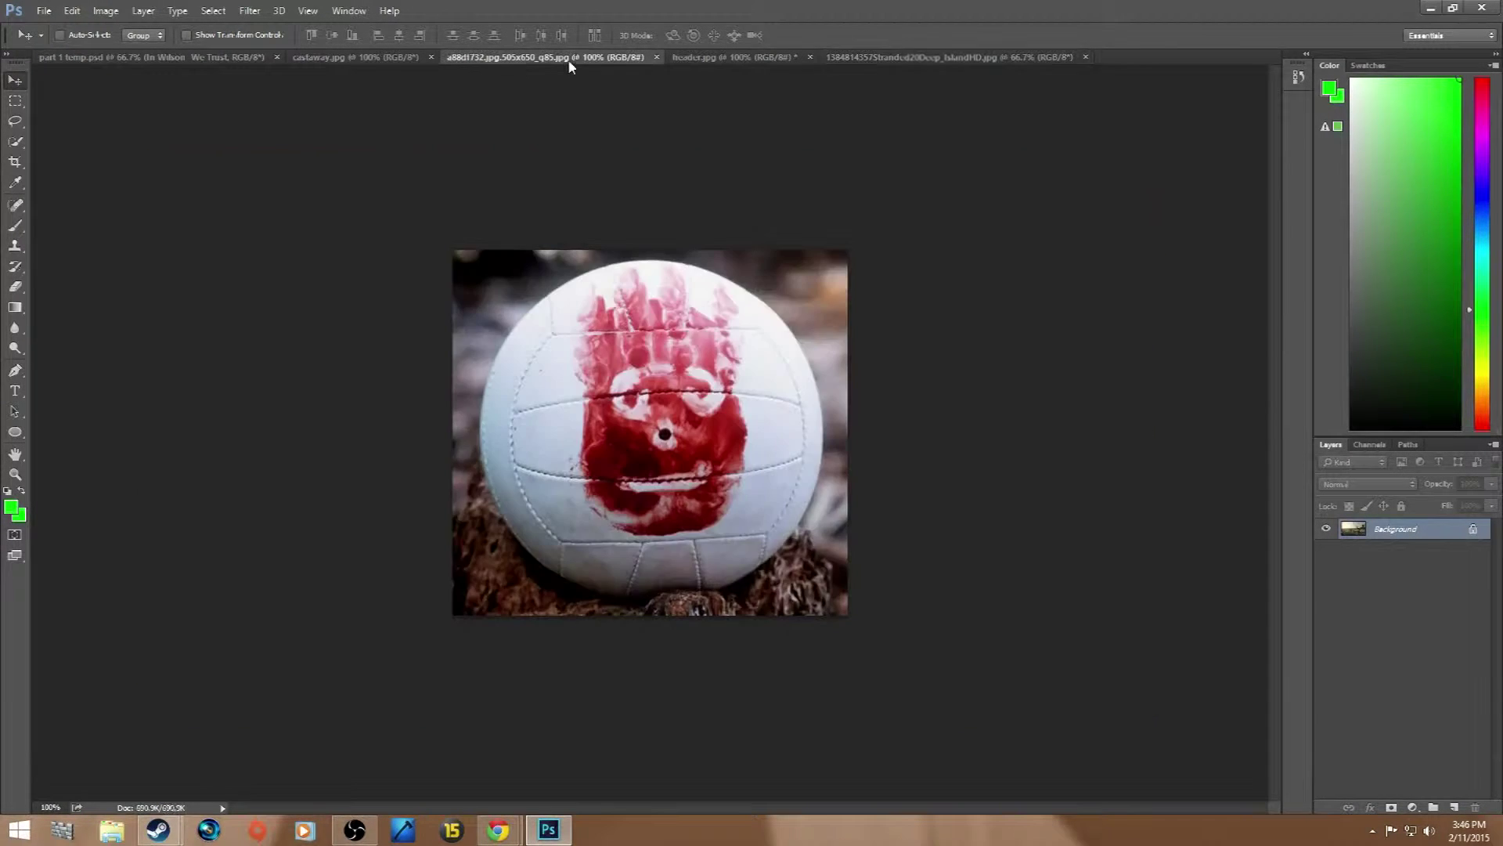
pyautogui.click(404, 61)
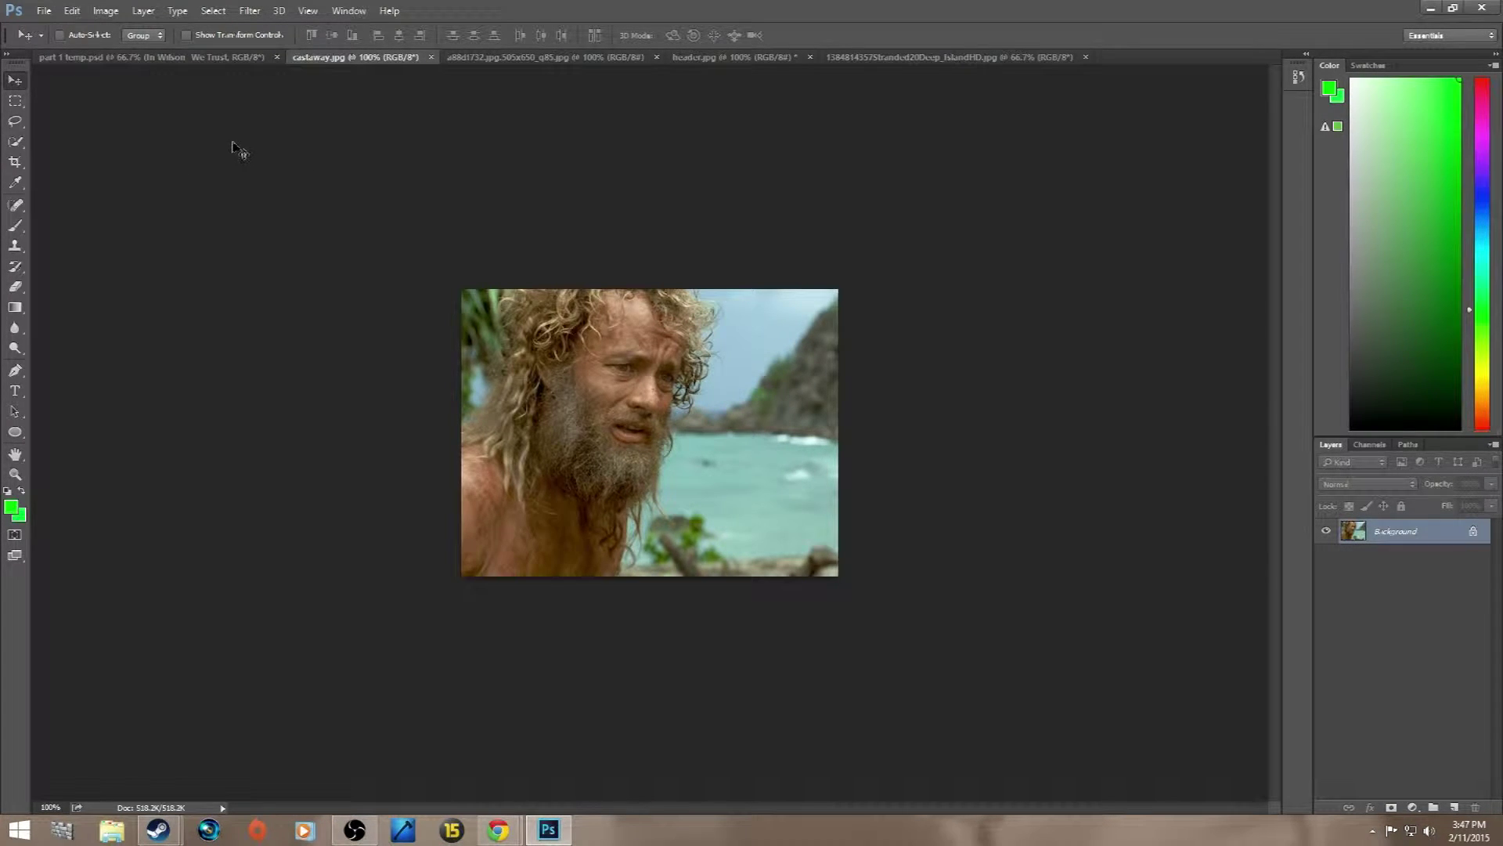
# Step: Select the castaway's head and beard with a 12 px Quick Selection brush, subtracting the left foliage
pyautogui.click(18, 142)
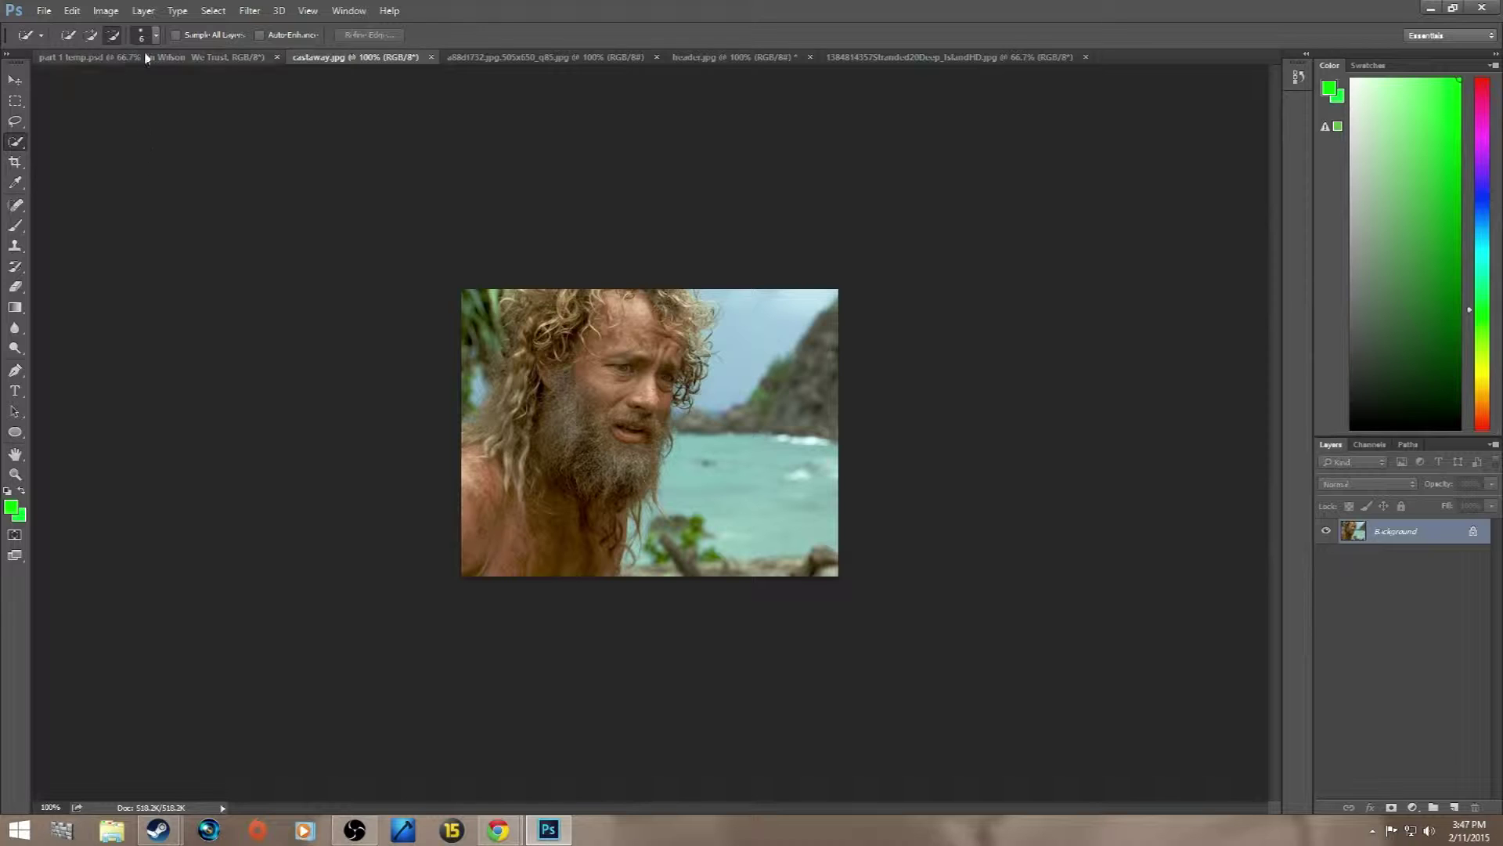
pyautogui.click(156, 35)
pyautogui.moveTo(75, 84); pyautogui.dragTo(84, 87)
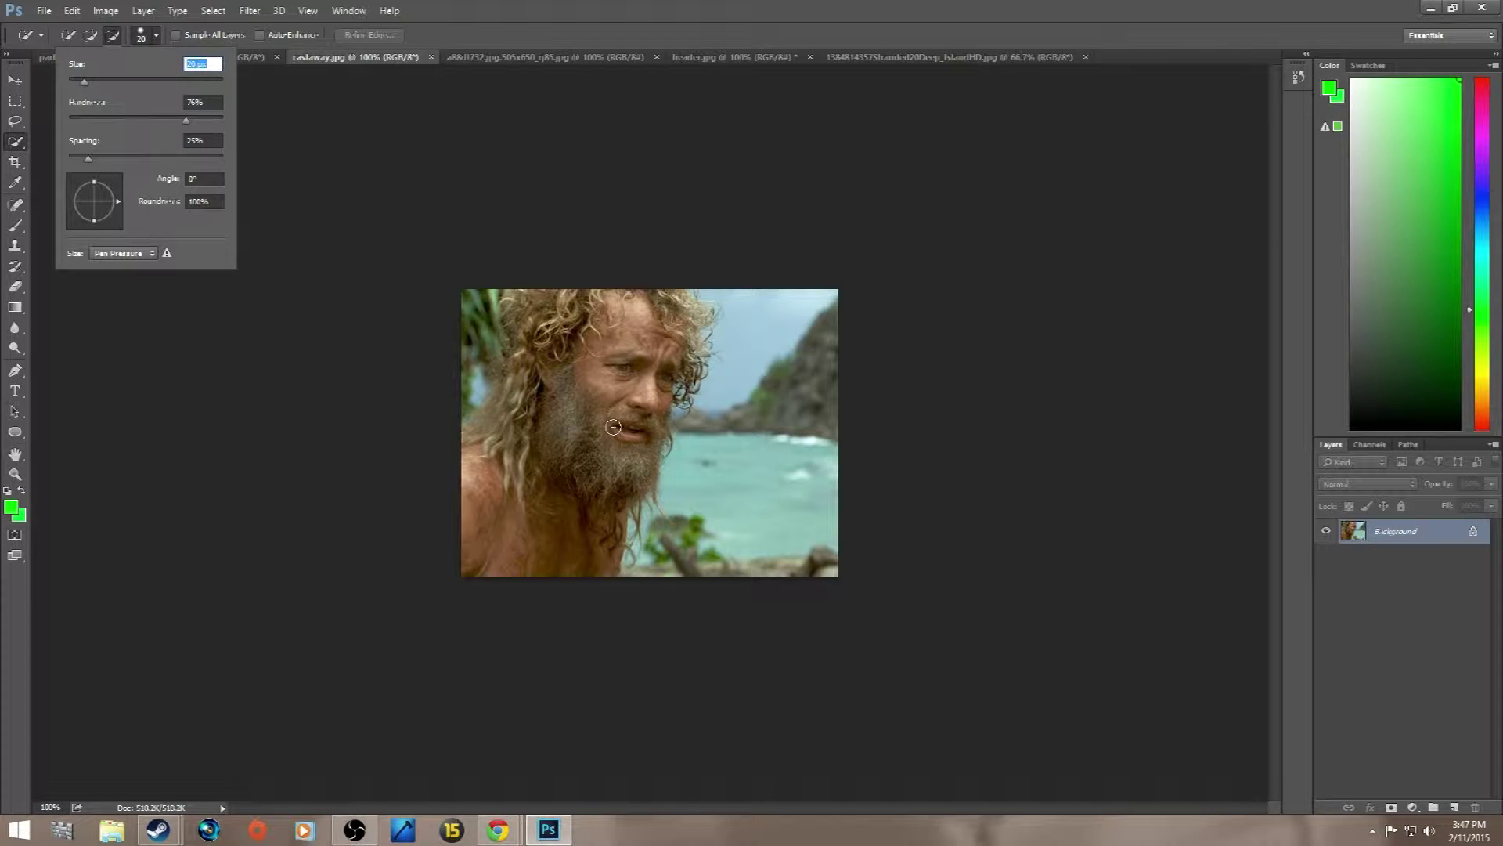
pyautogui.click(92, 36)
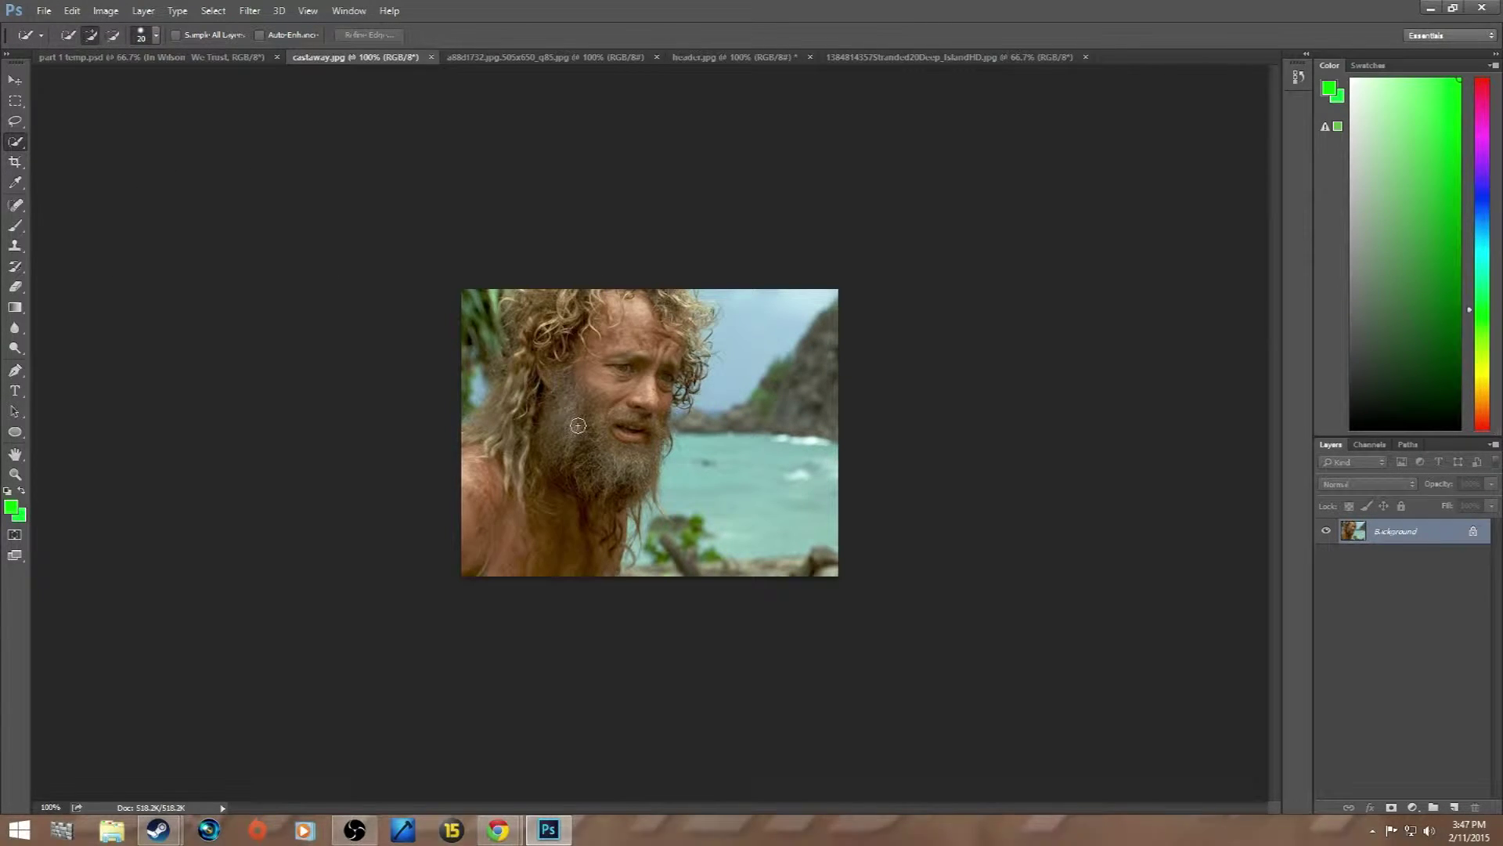
pyautogui.moveTo(589, 413)
pyautogui.mouseDown()
pyautogui.moveTo(525, 556)
pyautogui.moveTo(480, 432)
pyautogui.moveTo(548, 379)
pyautogui.moveTo(556, 332)
pyautogui.moveTo(629, 315)
pyautogui.moveTo(701, 322)
pyautogui.moveTo(708, 309)
pyautogui.moveTo(713, 336)
pyautogui.mouseUp()
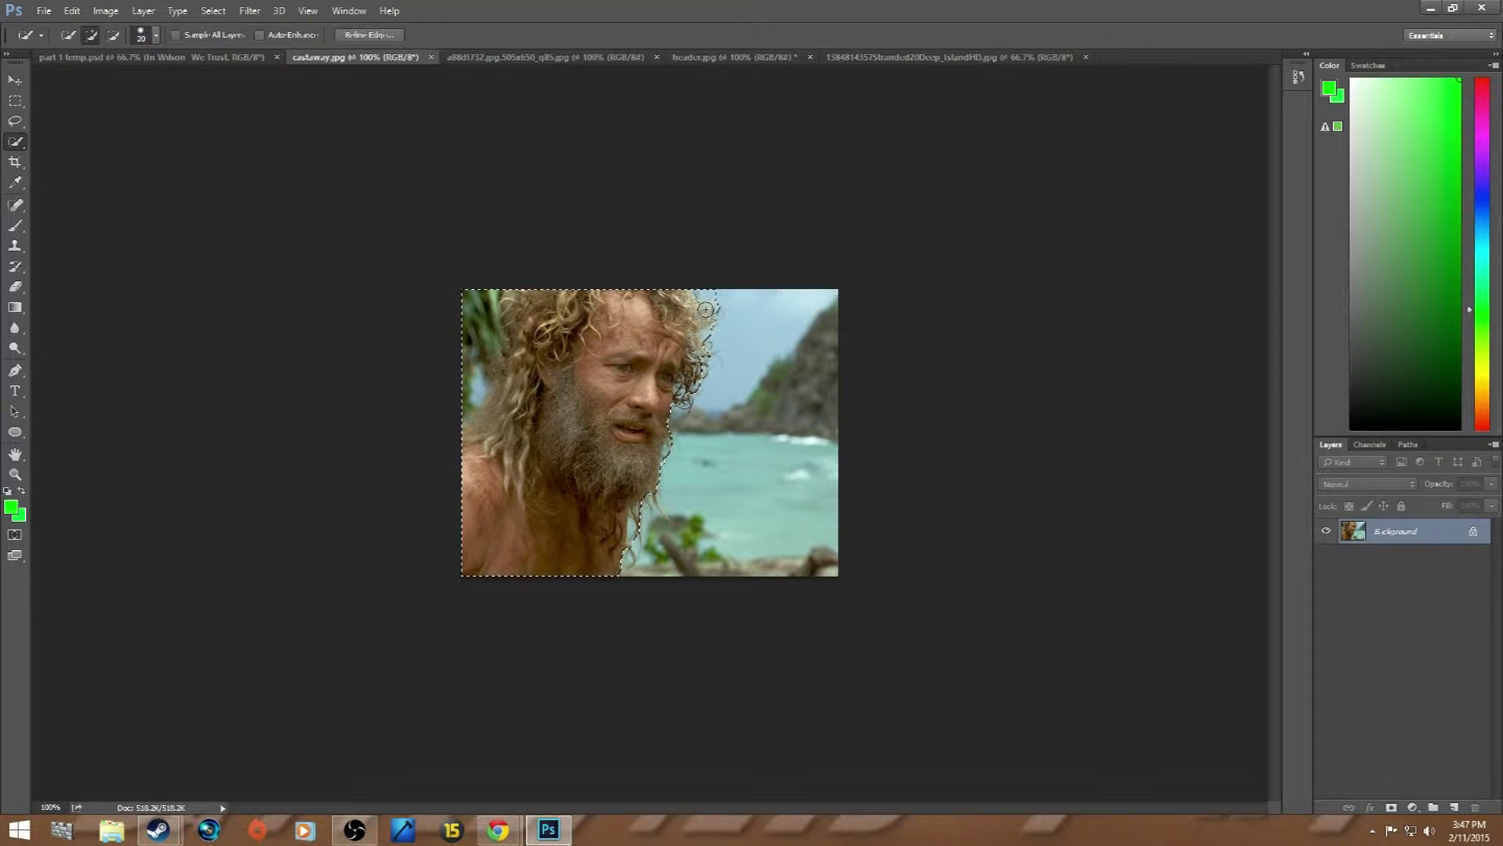
pyautogui.click(113, 34)
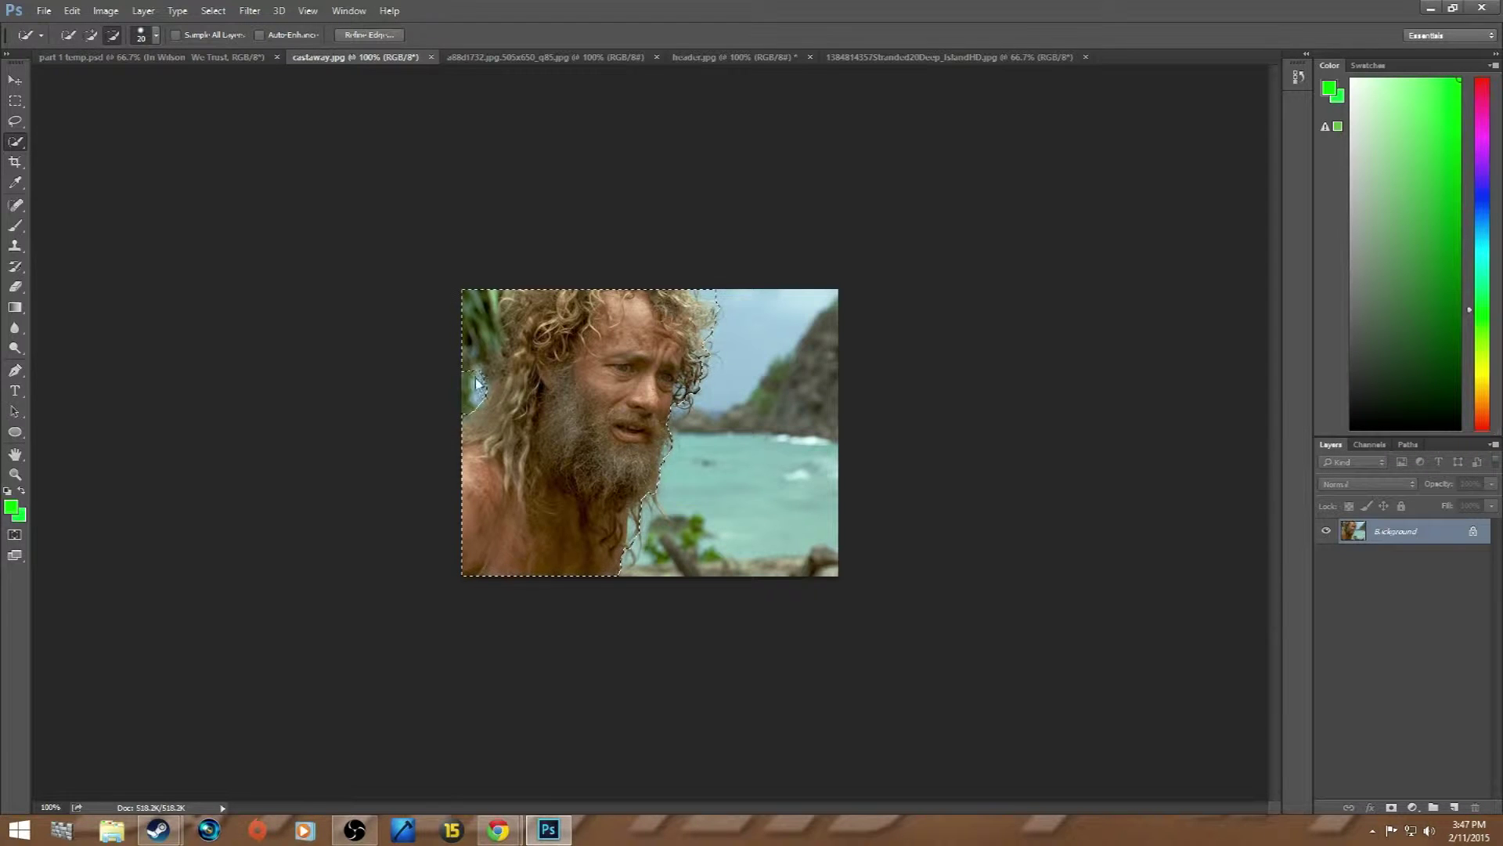
pyautogui.moveTo(470, 386)
pyautogui.mouseDown()
pyautogui.moveTo(487, 294)
pyautogui.moveTo(484, 320)
pyautogui.moveTo(501, 306)
pyautogui.mouseUp()
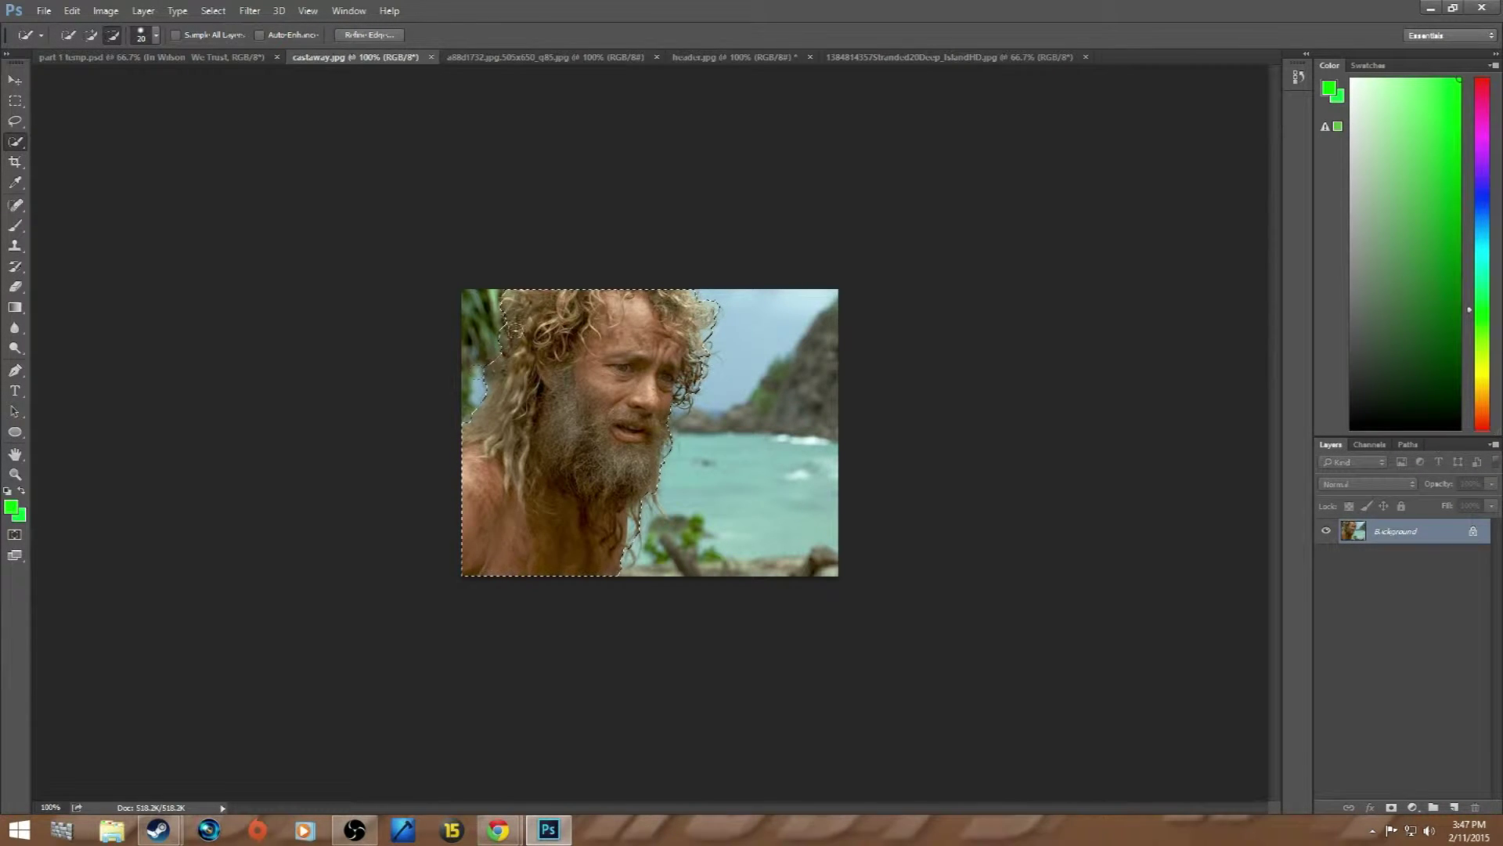
# Step: Refine Edge with output to a new document, then close castaway.jpg
pyautogui.click(374, 35)
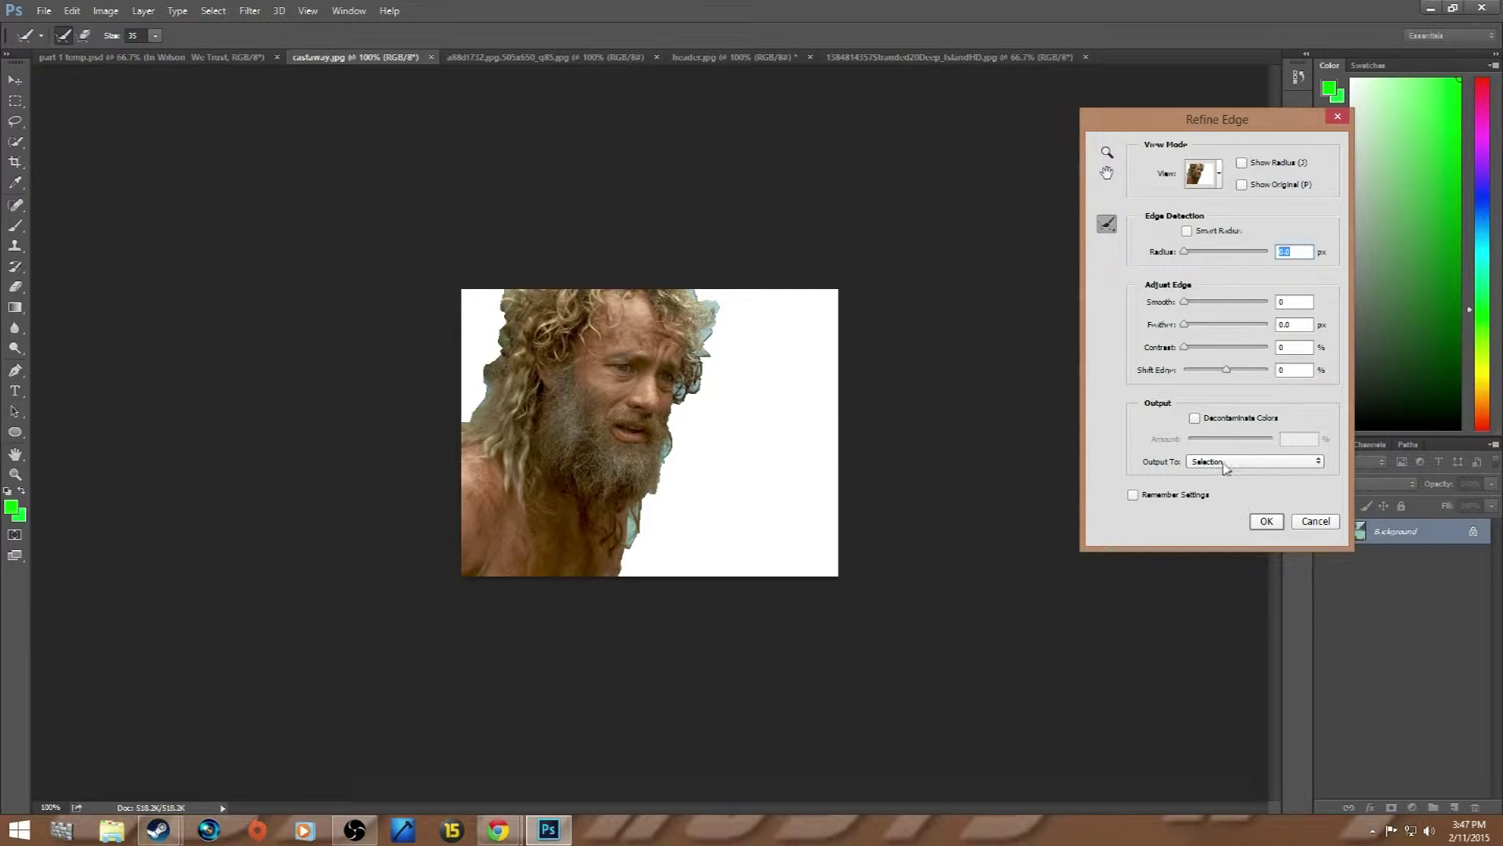
pyautogui.click(1256, 466)
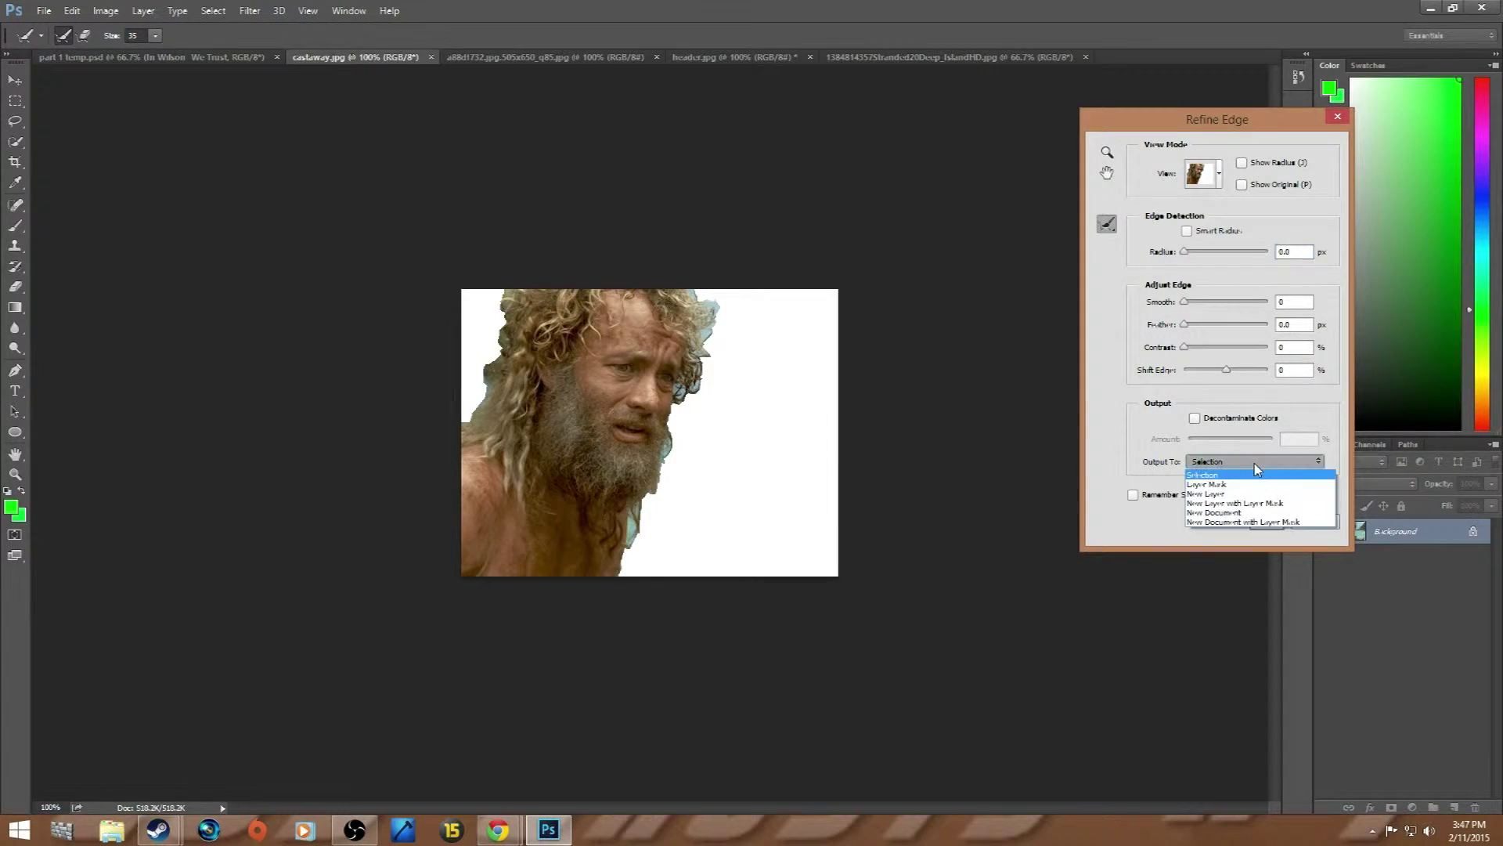
pyautogui.click(1248, 513)
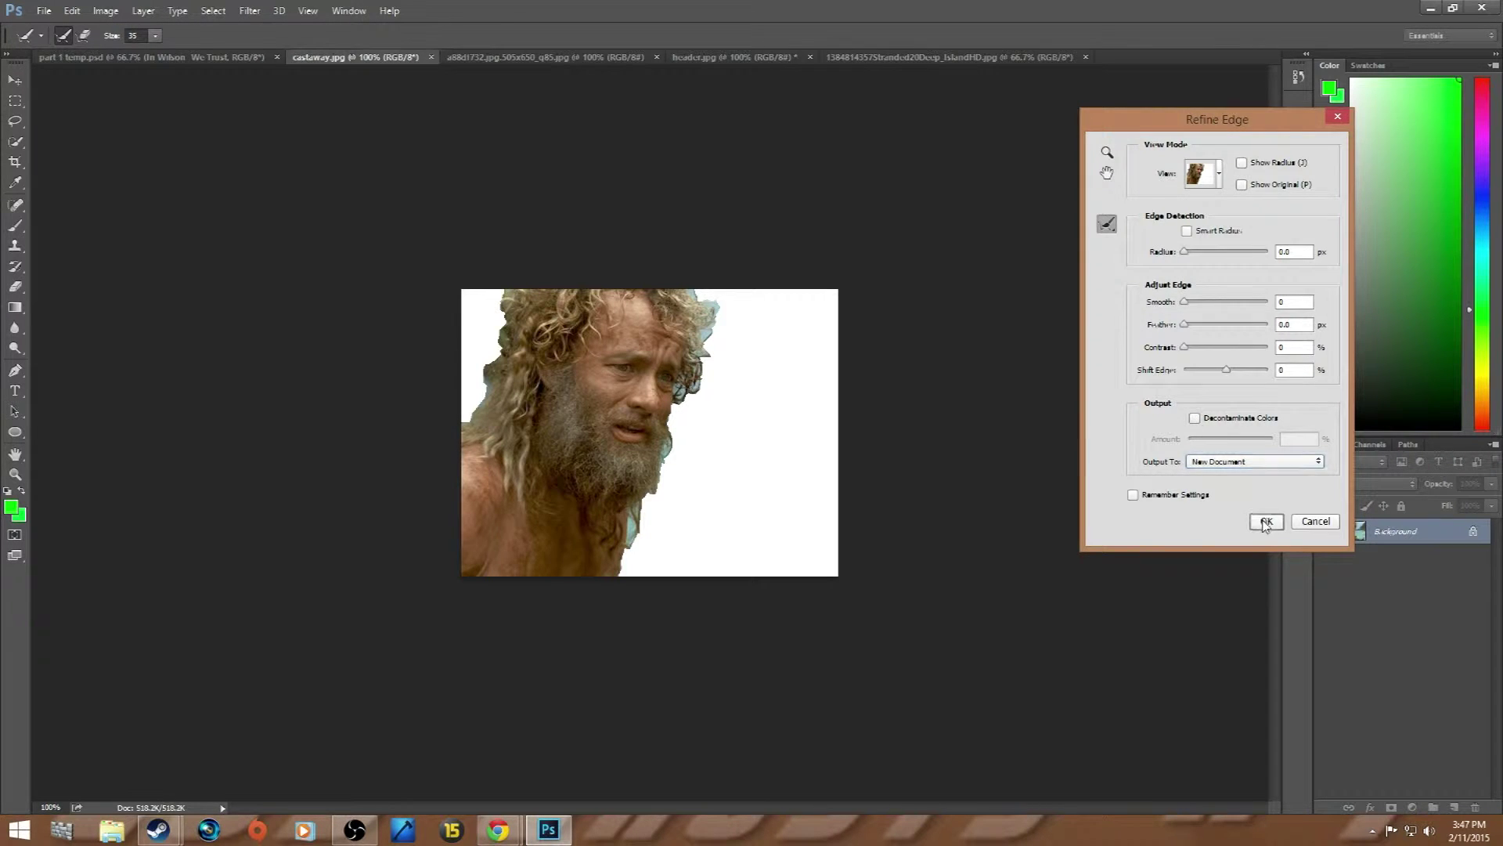
pyautogui.click(1264, 520)
pyautogui.click(418, 58)
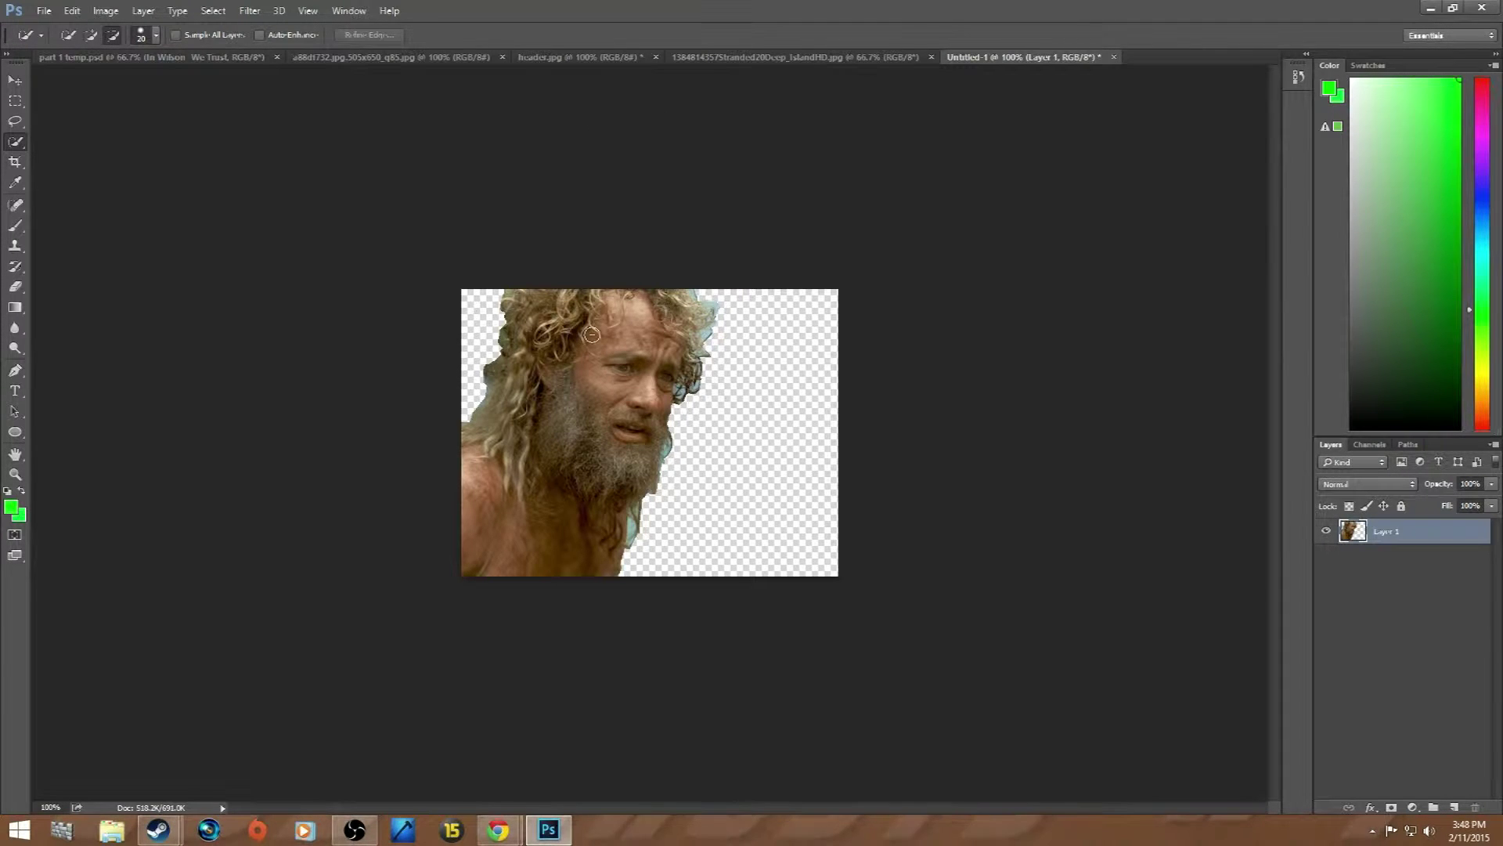
# Step: On a88d1732.jpg, quick-select the whole Wilson ball and subtract the ground beneath it
pyautogui.click(462, 57)
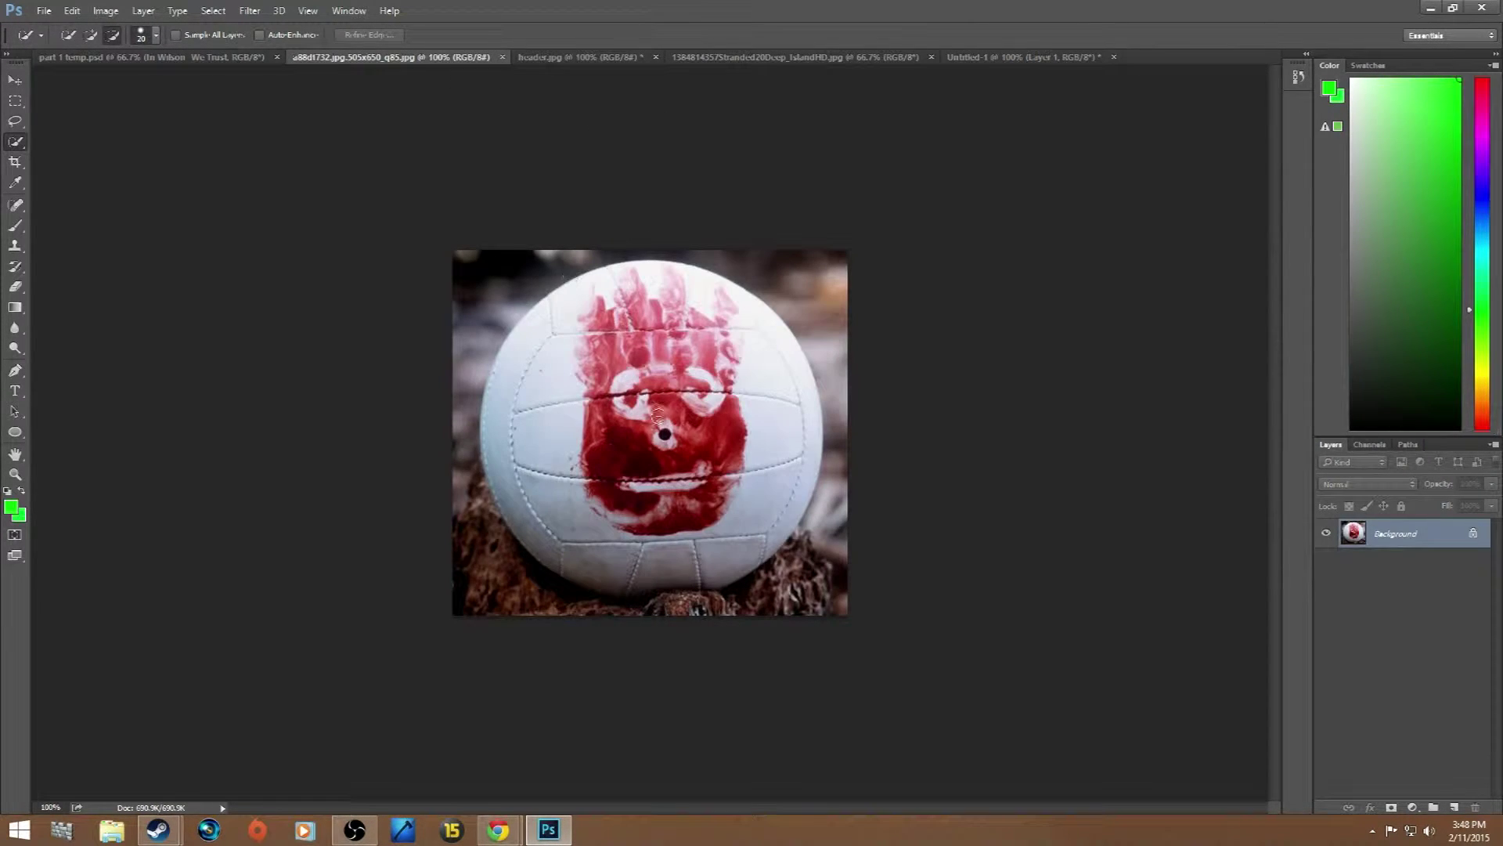
pyautogui.click(91, 36)
pyautogui.moveTo(666, 432)
pyautogui.mouseDown()
pyautogui.moveTo(697, 456)
pyautogui.moveTo(541, 473)
pyautogui.mouseUp()
pyautogui.click(376, 35)
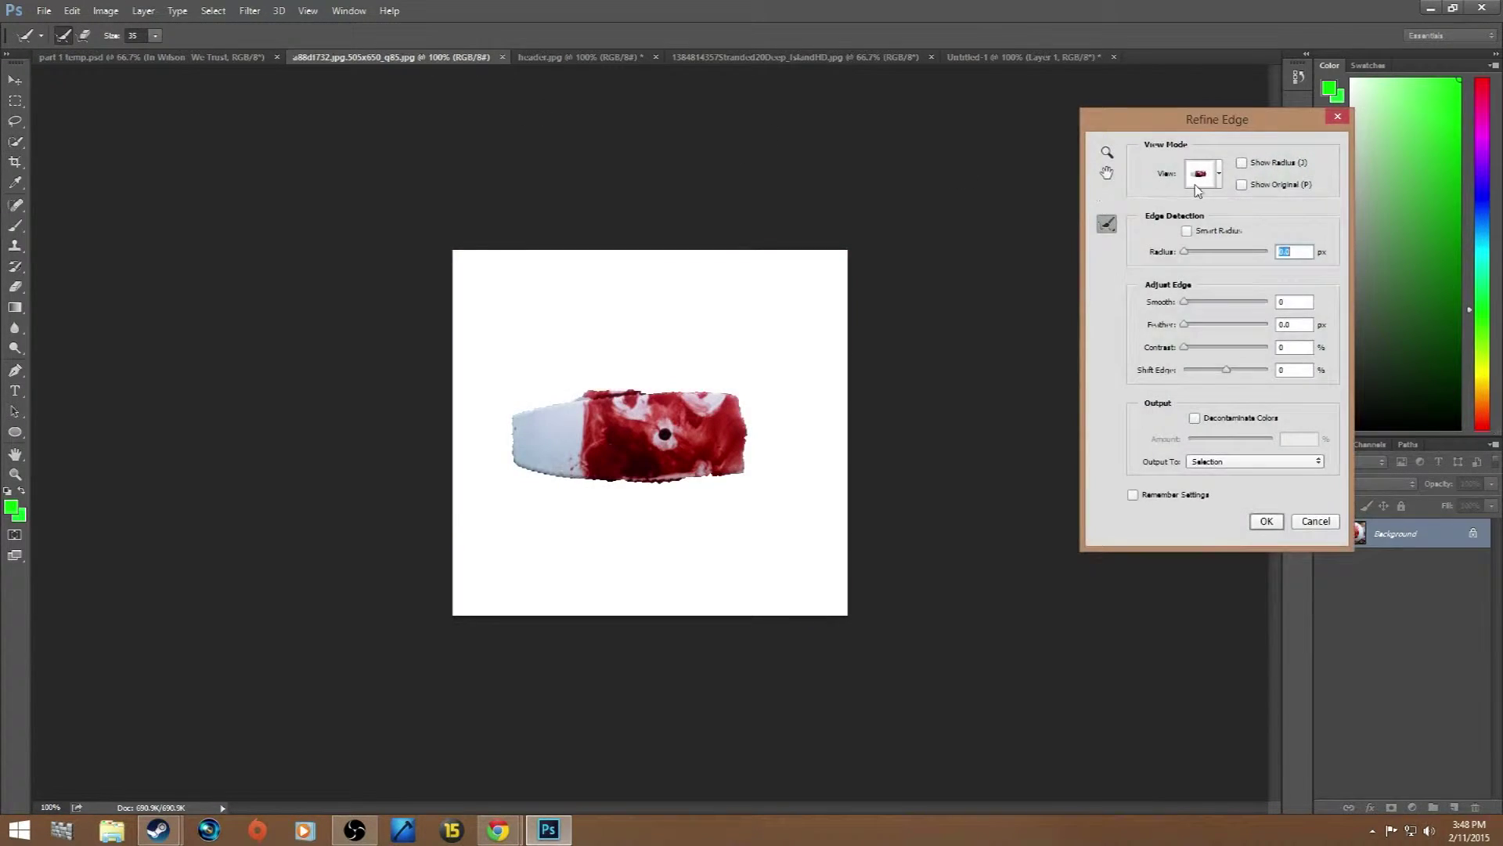
pyautogui.click(1338, 117)
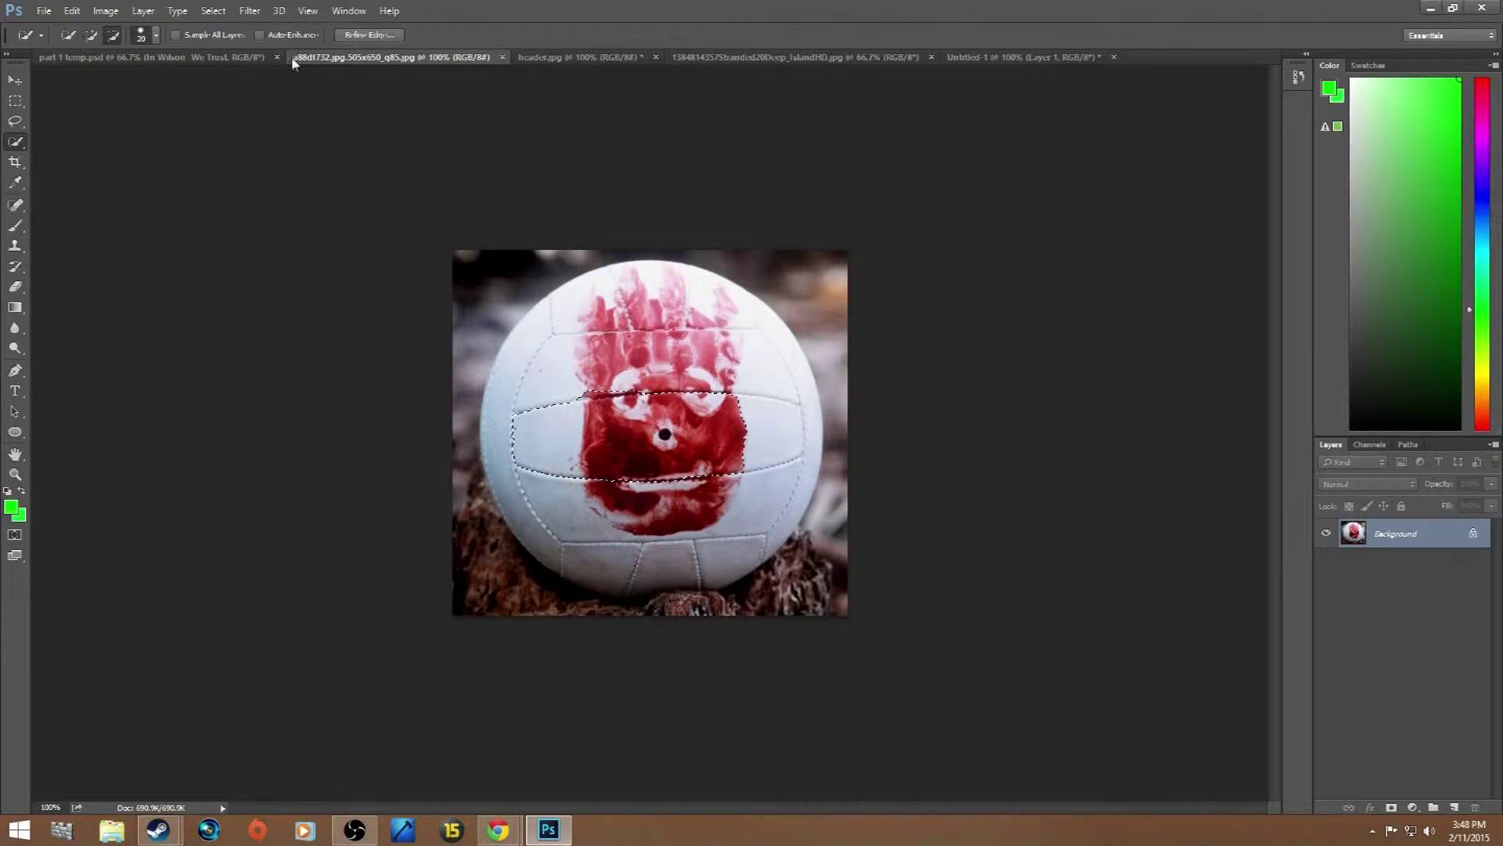
pyautogui.click(91, 34)
pyautogui.moveTo(569, 460)
pyautogui.mouseDown()
pyautogui.moveTo(607, 484)
pyautogui.moveTo(580, 490)
pyautogui.moveTo(601, 454)
pyautogui.moveTo(519, 447)
pyautogui.moveTo(534, 373)
pyautogui.moveTo(594, 321)
pyautogui.moveTo(701, 297)
pyautogui.moveTo(753, 337)
pyautogui.moveTo(766, 452)
pyautogui.moveTo(658, 408)
pyautogui.moveTo(679, 461)
pyautogui.moveTo(661, 507)
pyautogui.moveTo(717, 505)
pyautogui.moveTo(783, 476)
pyautogui.moveTo(770, 495)
pyautogui.moveTo(681, 561)
pyautogui.moveTo(574, 553)
pyautogui.mouseUp()
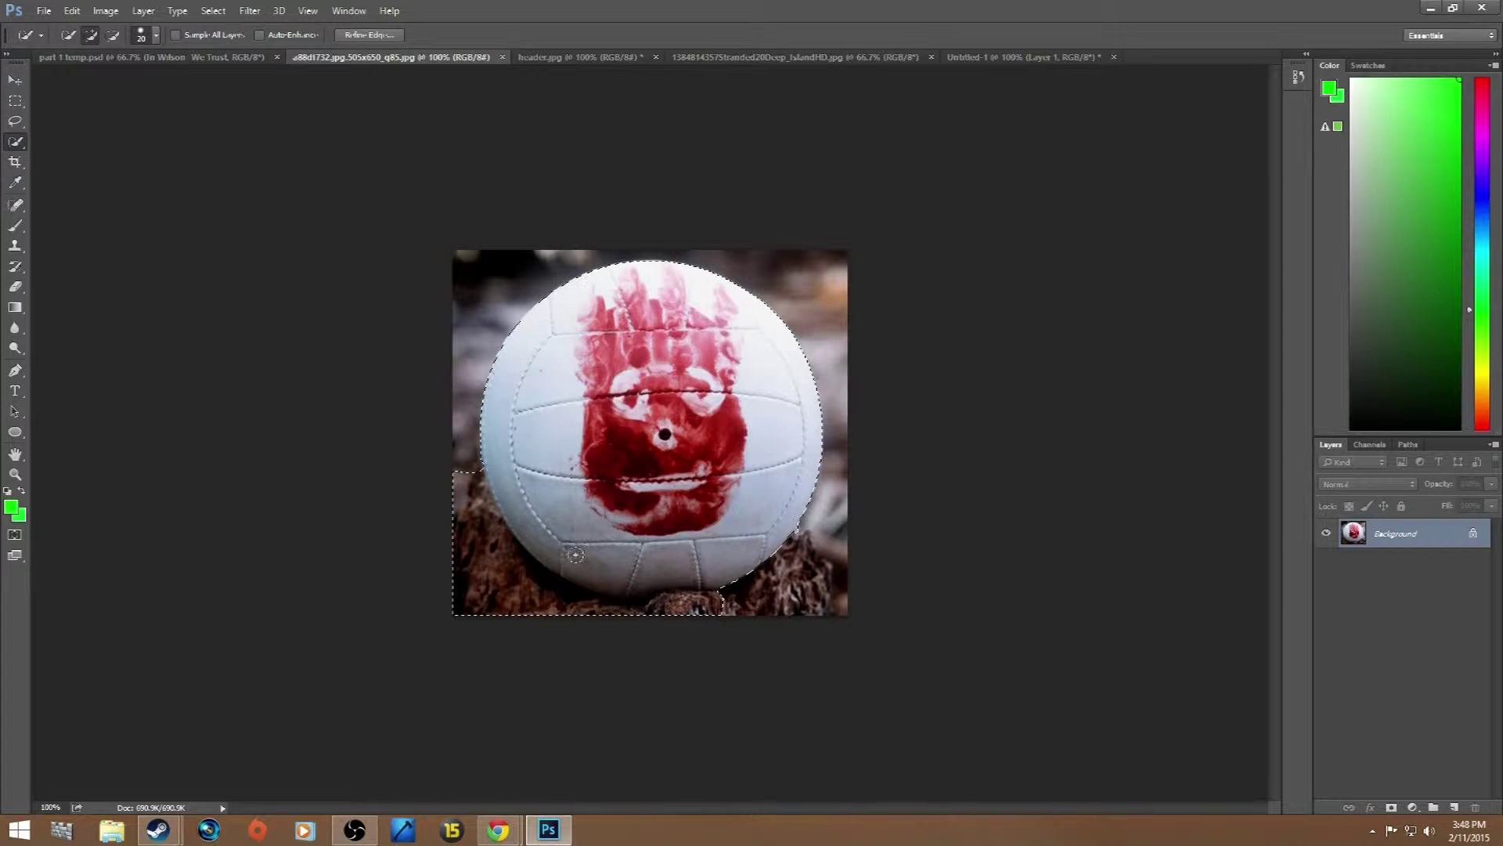
pyautogui.click(114, 34)
pyautogui.moveTo(480, 533); pyautogui.dragTo(487, 599)
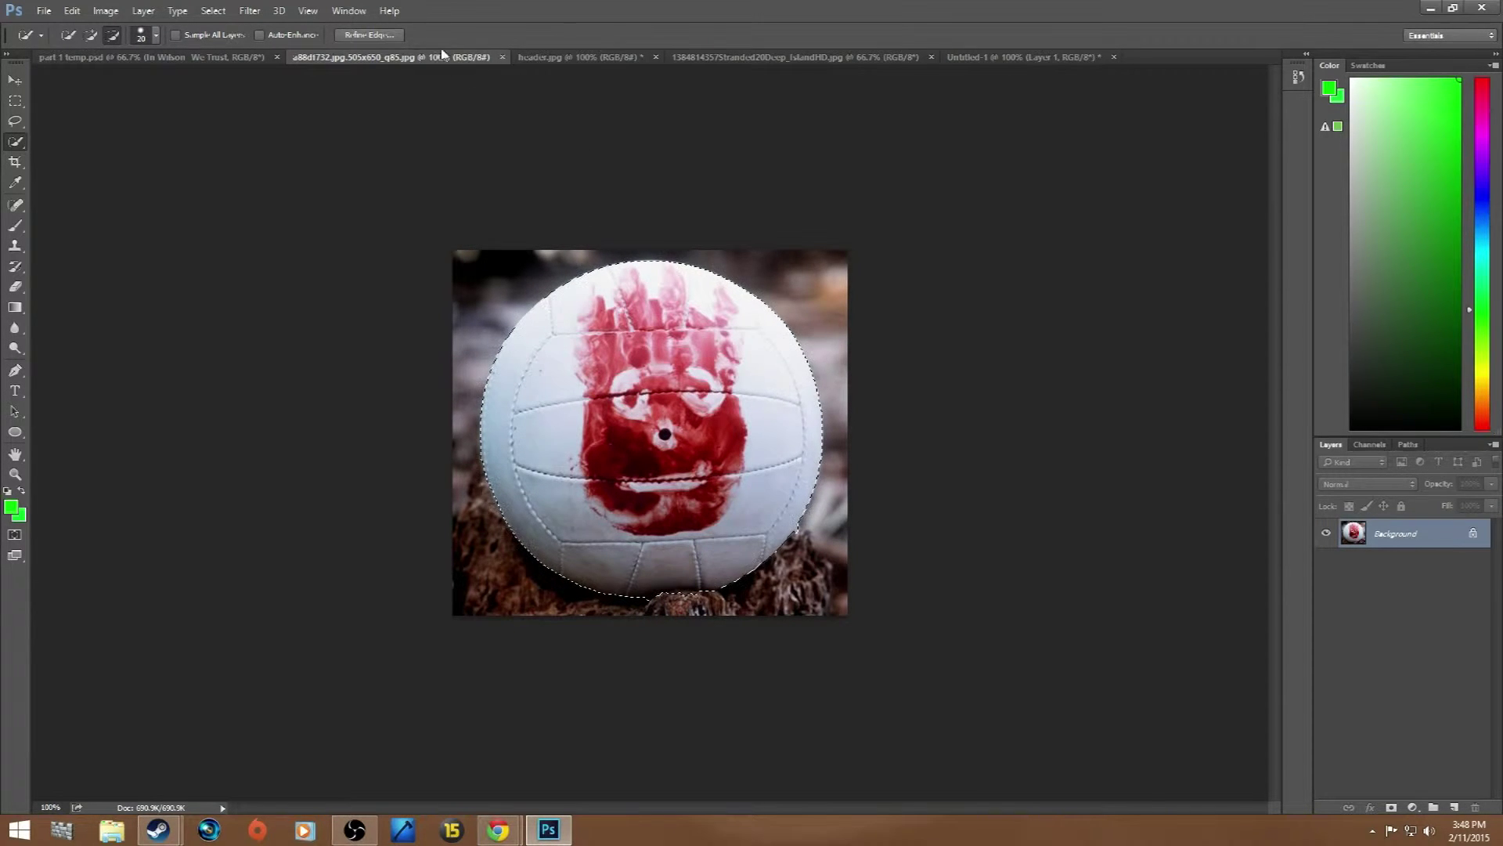
# Step: Refine Edge on the ball selection with output to a new document
pyautogui.click(388, 38)
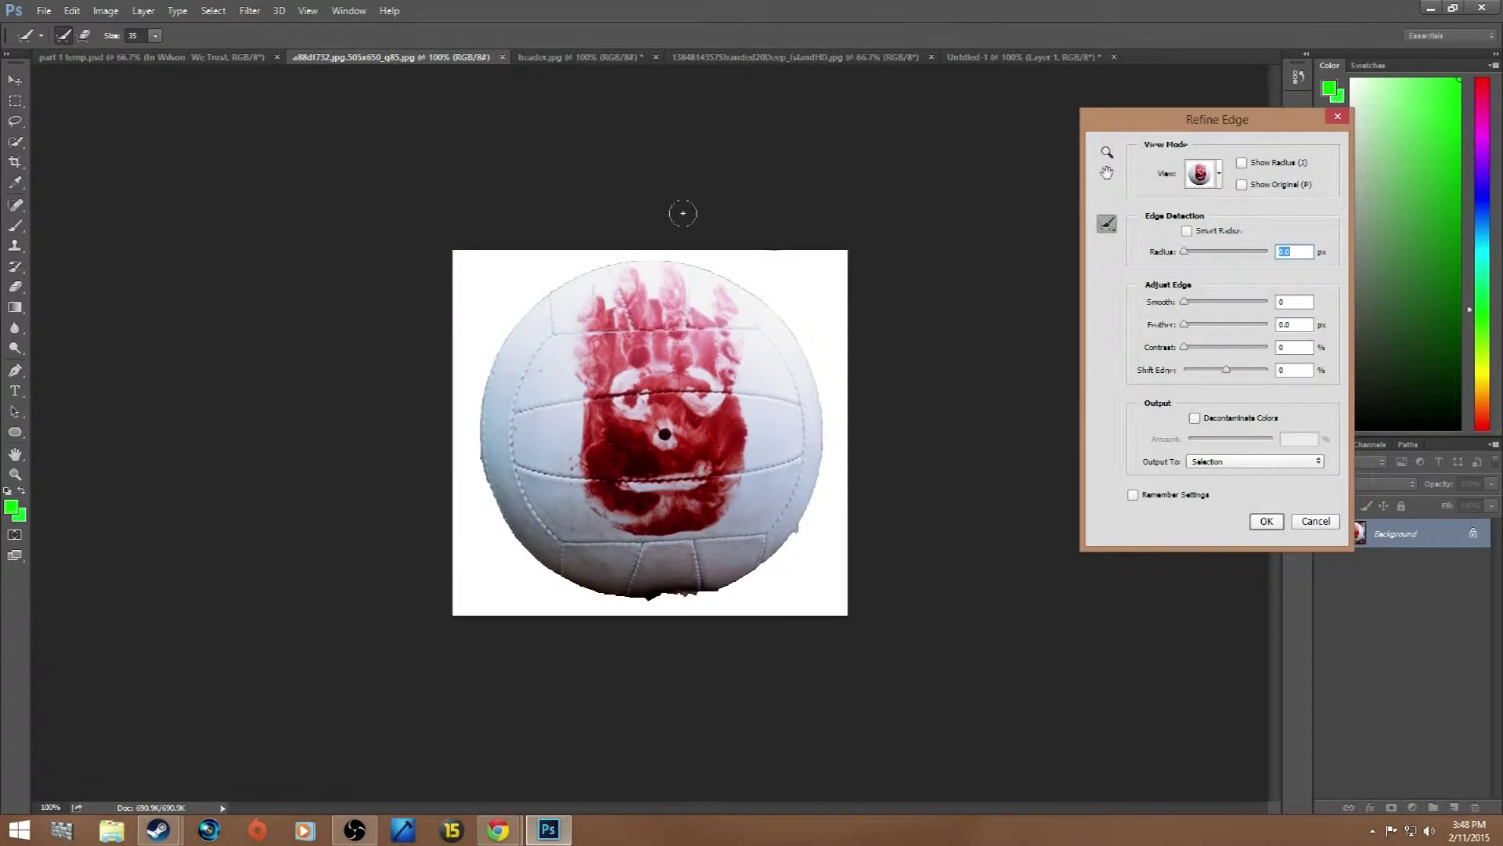
pyautogui.click(1233, 461)
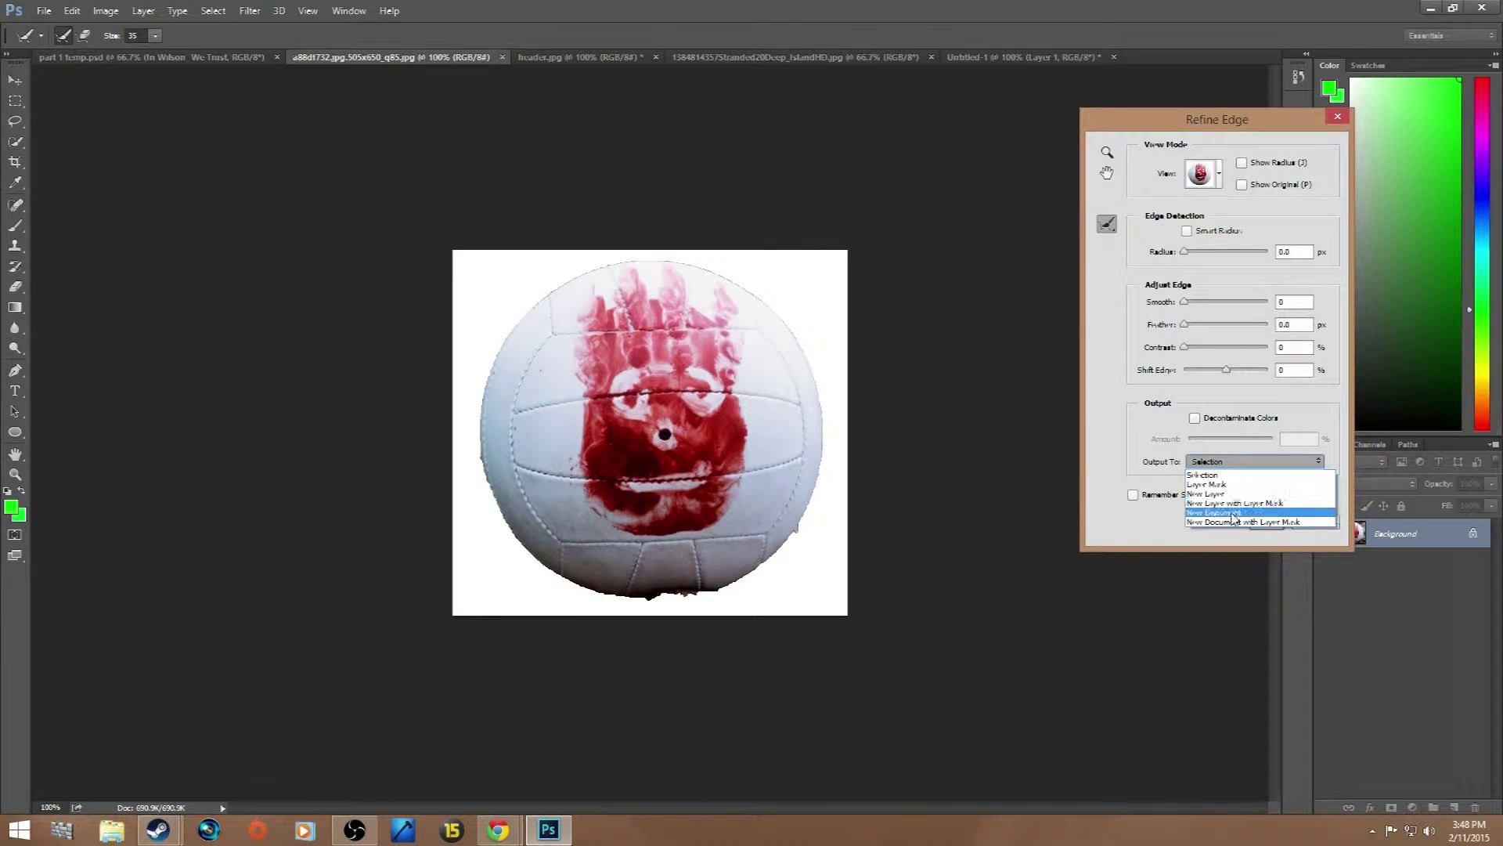
pyautogui.click(1235, 515)
pyautogui.click(1266, 522)
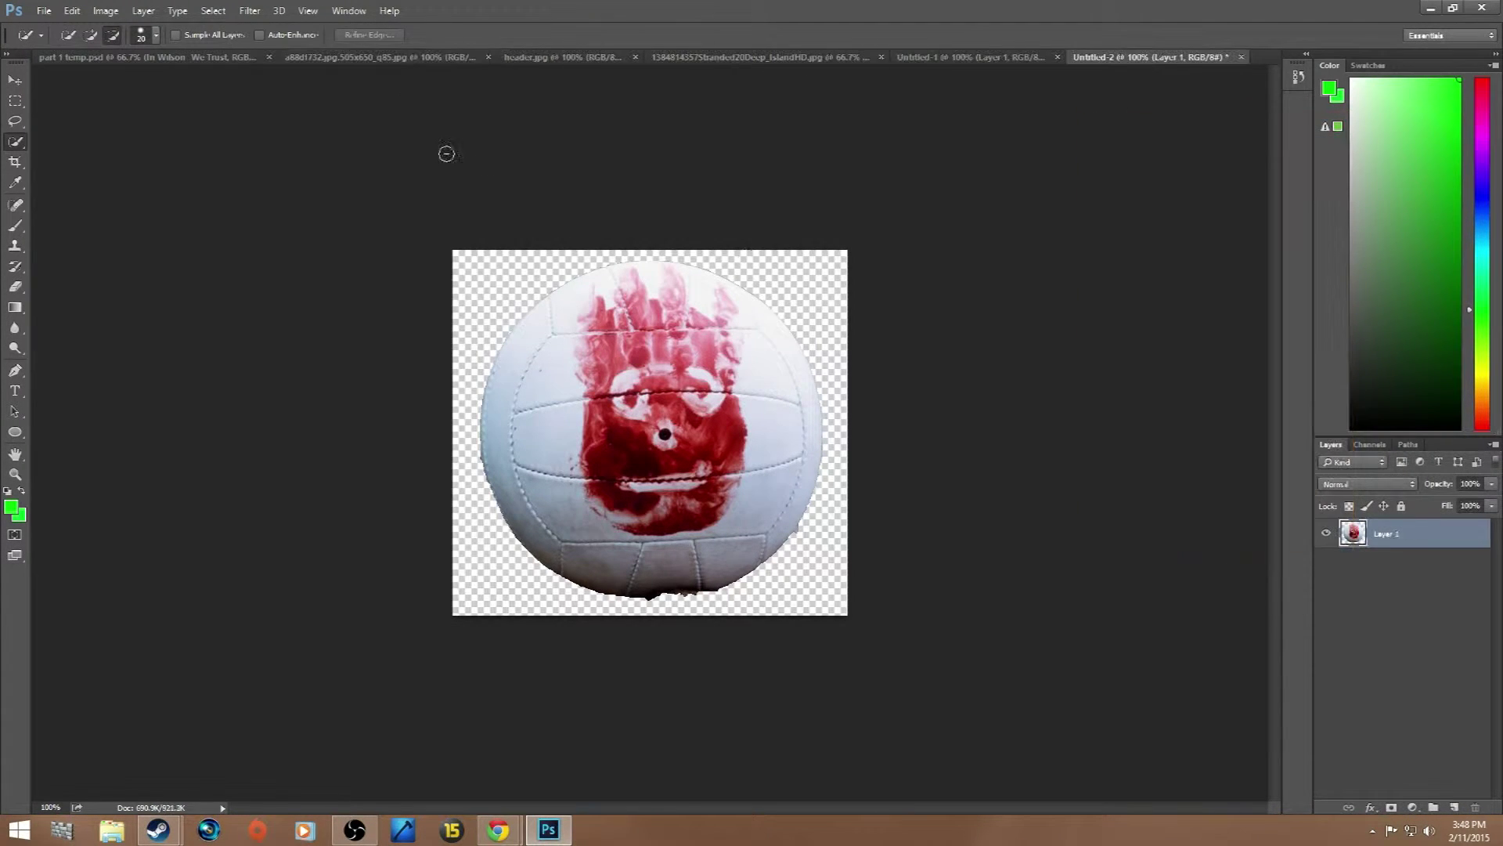
# Step: Close the original volleyball photo and select the red DEEP letters on header.jpg with a 14 px brush
pyautogui.click(399, 57)
pyautogui.click(494, 58)
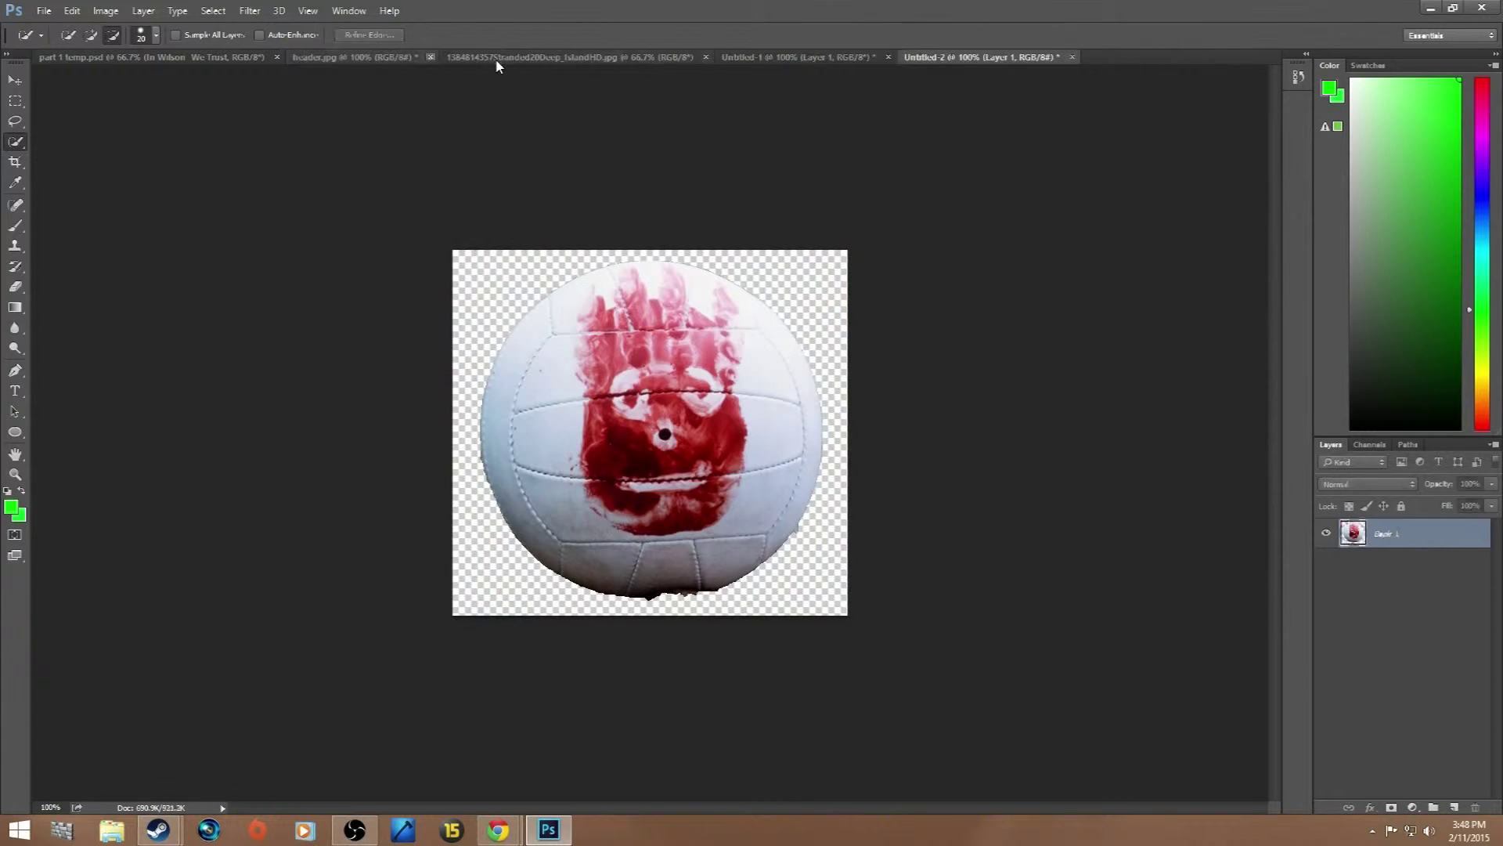
pyautogui.click(407, 58)
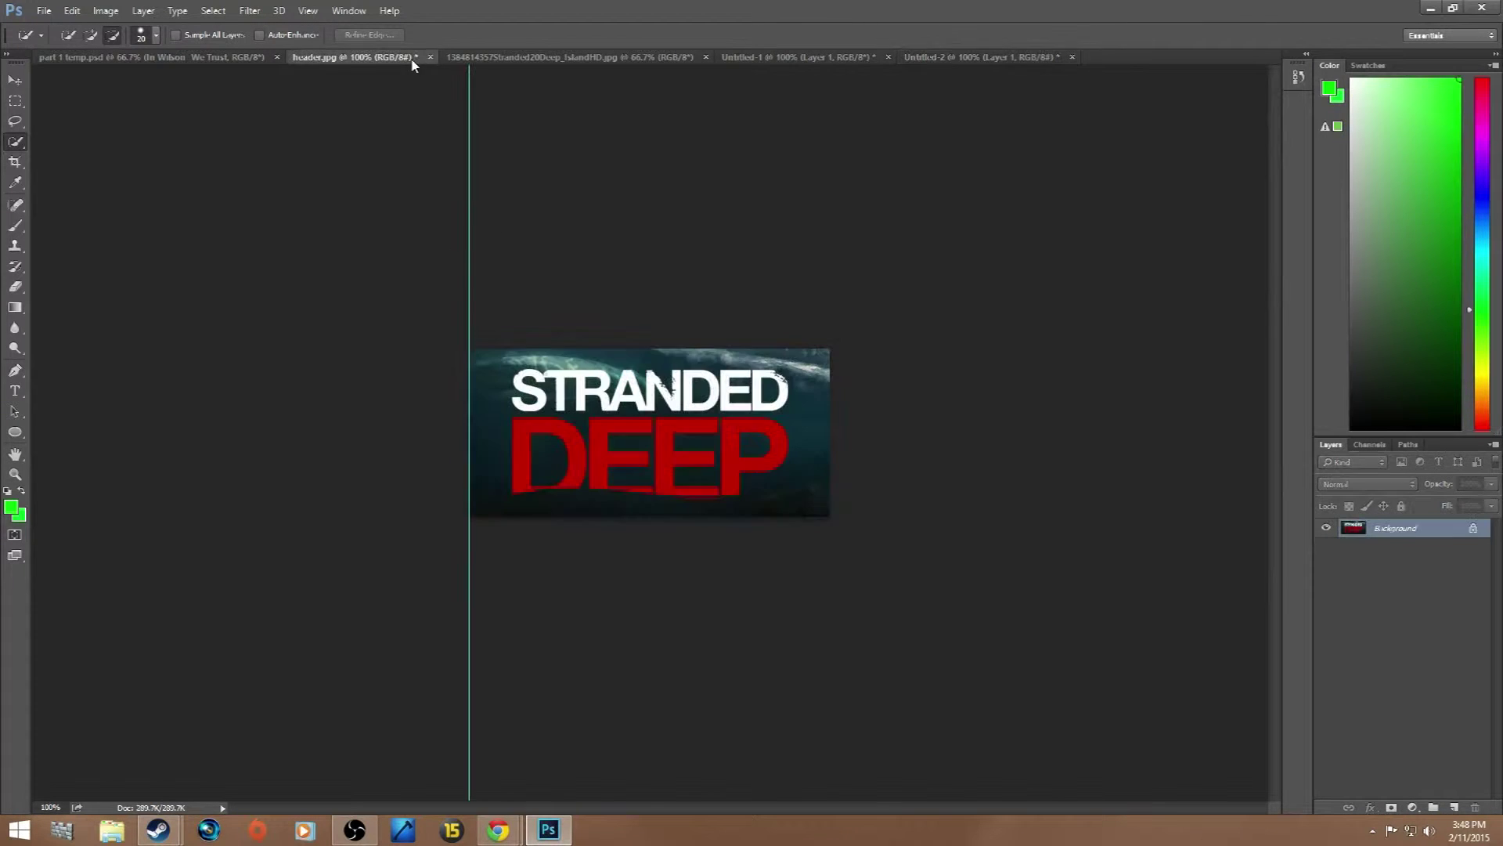
pyautogui.click(156, 37)
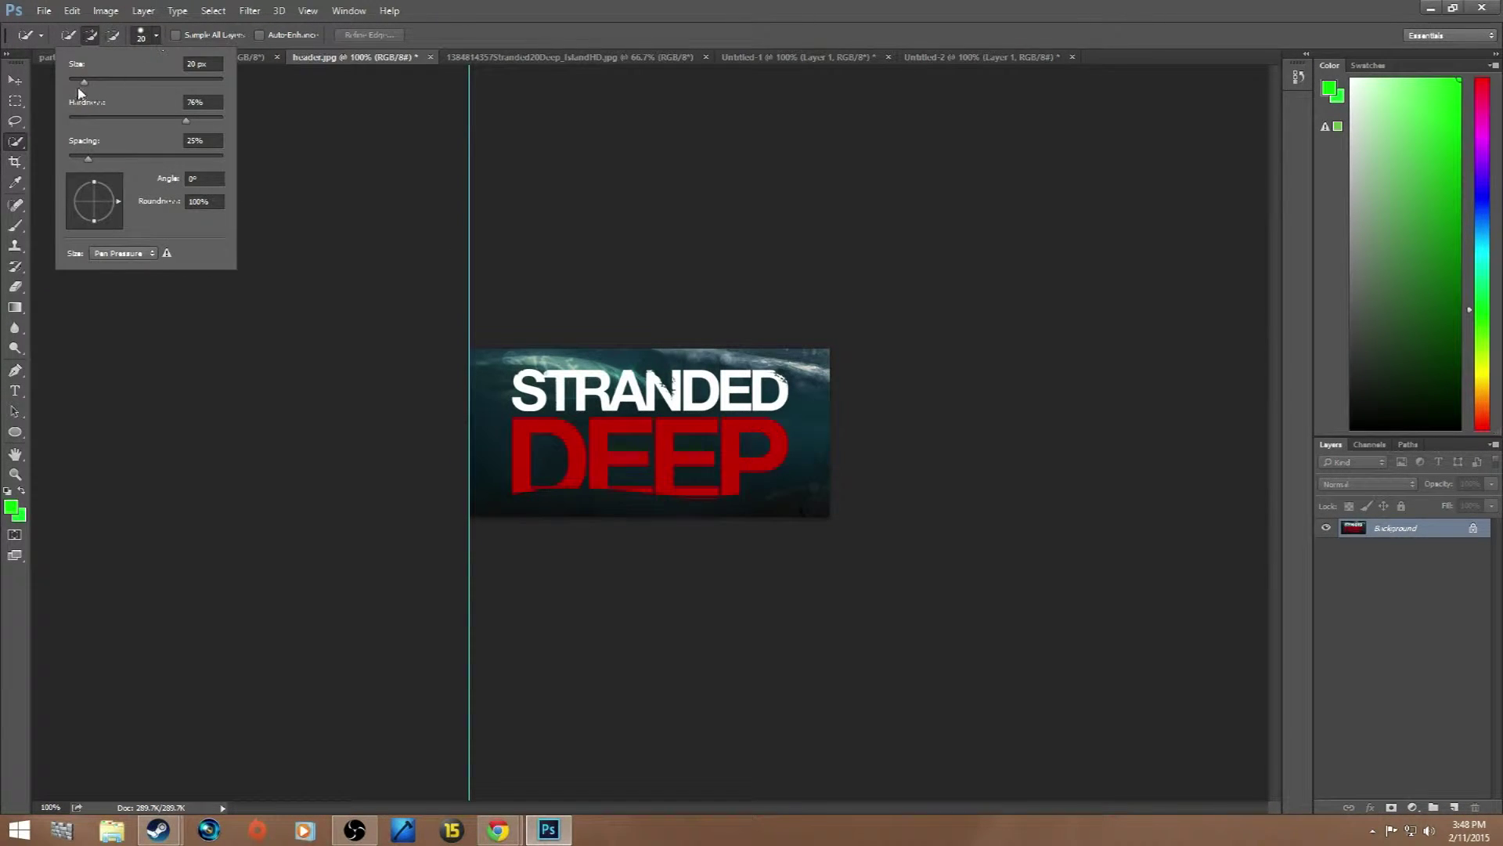
pyautogui.moveTo(86, 80); pyautogui.dragTo(81, 81)
pyautogui.moveTo(571, 455); pyautogui.dragTo(576, 462)
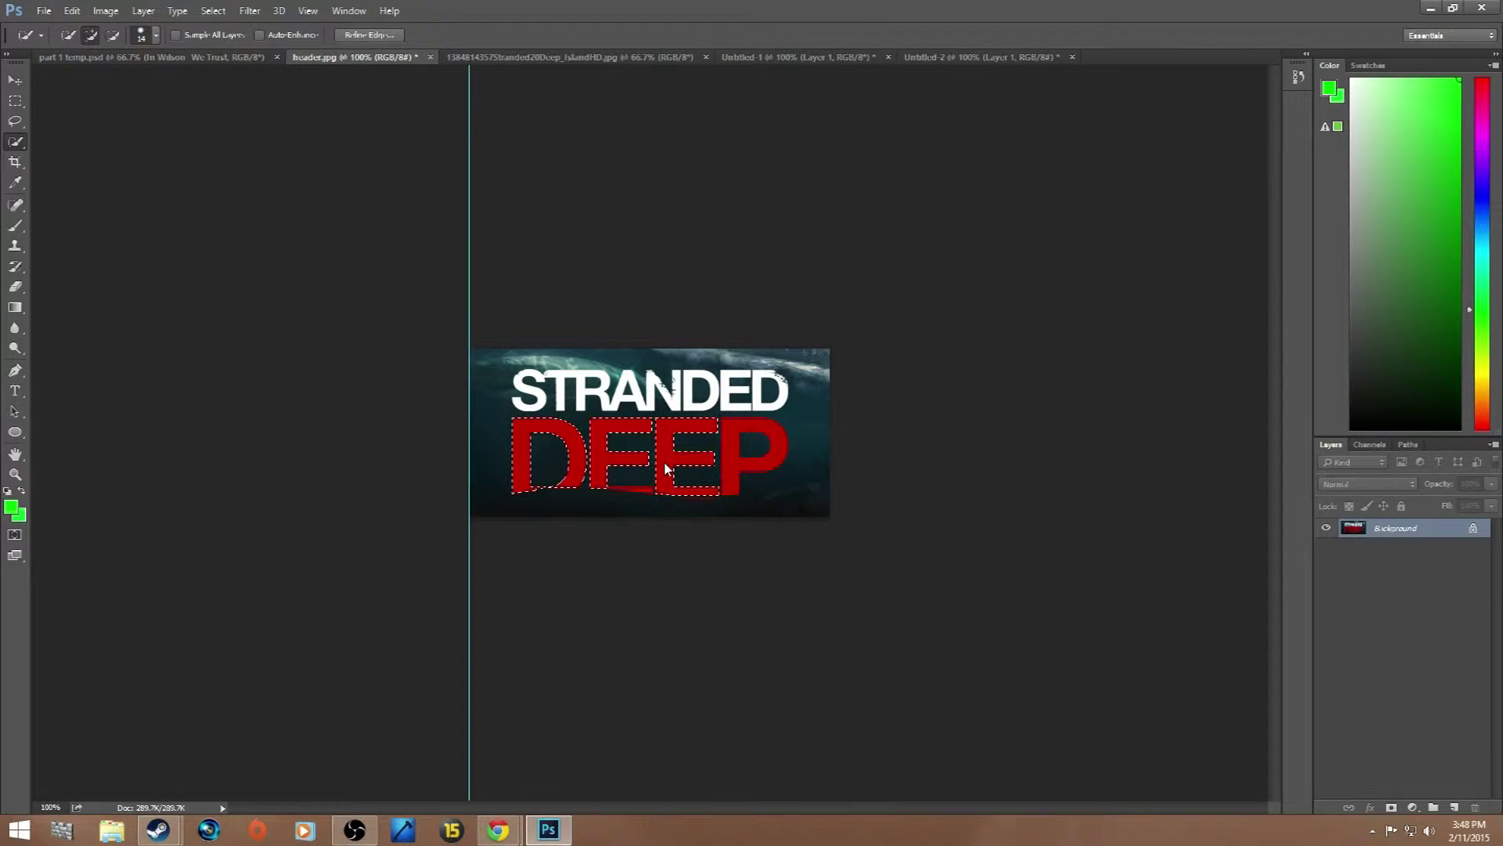
pyautogui.moveTo(729, 460); pyautogui.dragTo(685, 494)
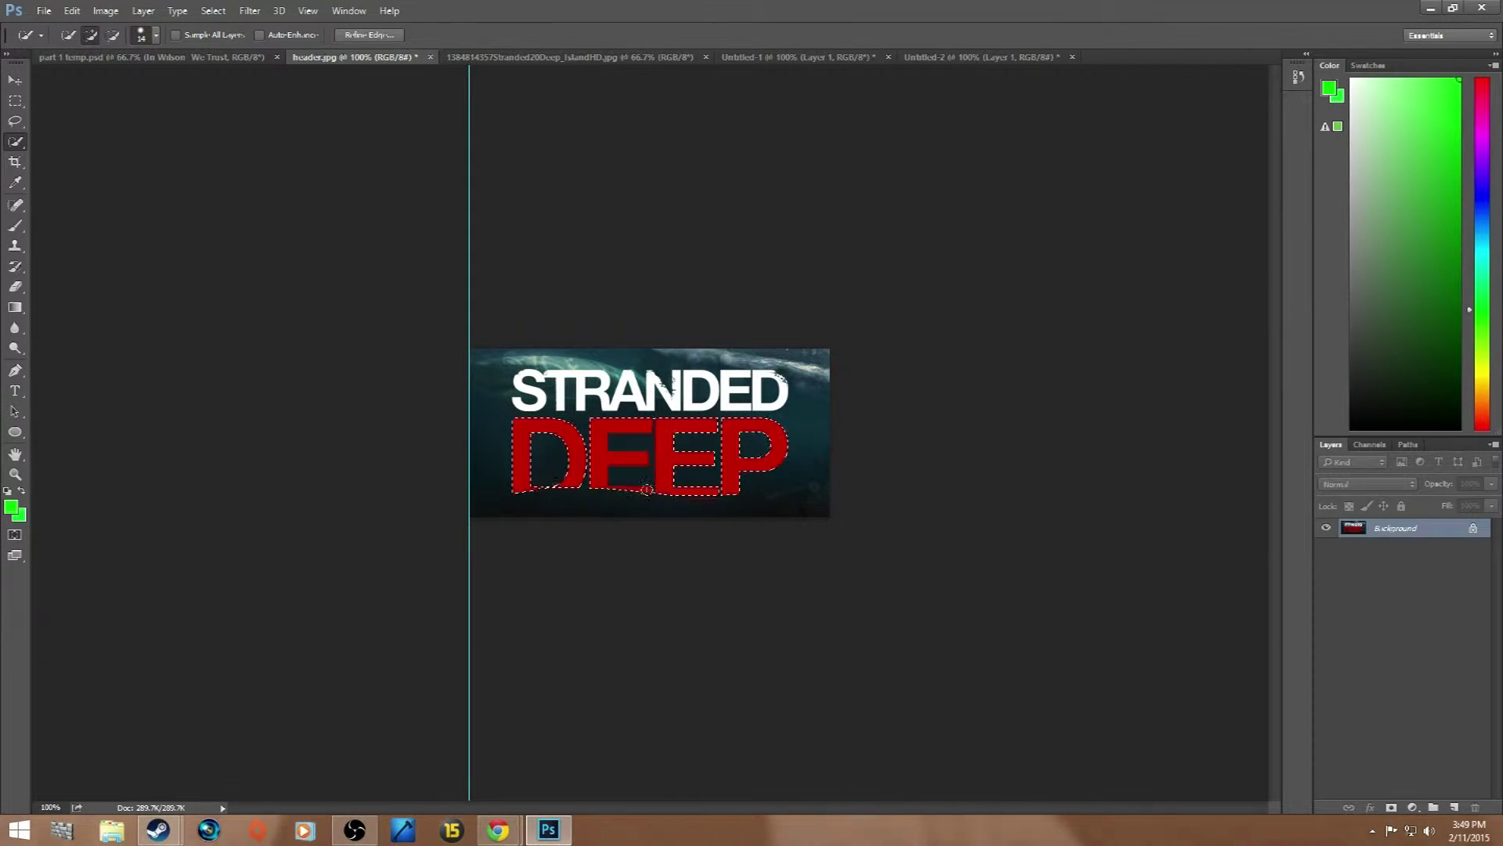
# Step: Refine the lettering selection with a 9 px and smaller brush, adding and subtracting areas
pyautogui.click(156, 35)
pyautogui.moveTo(80, 82); pyautogui.dragTo(77, 82)
pyautogui.click(113, 34)
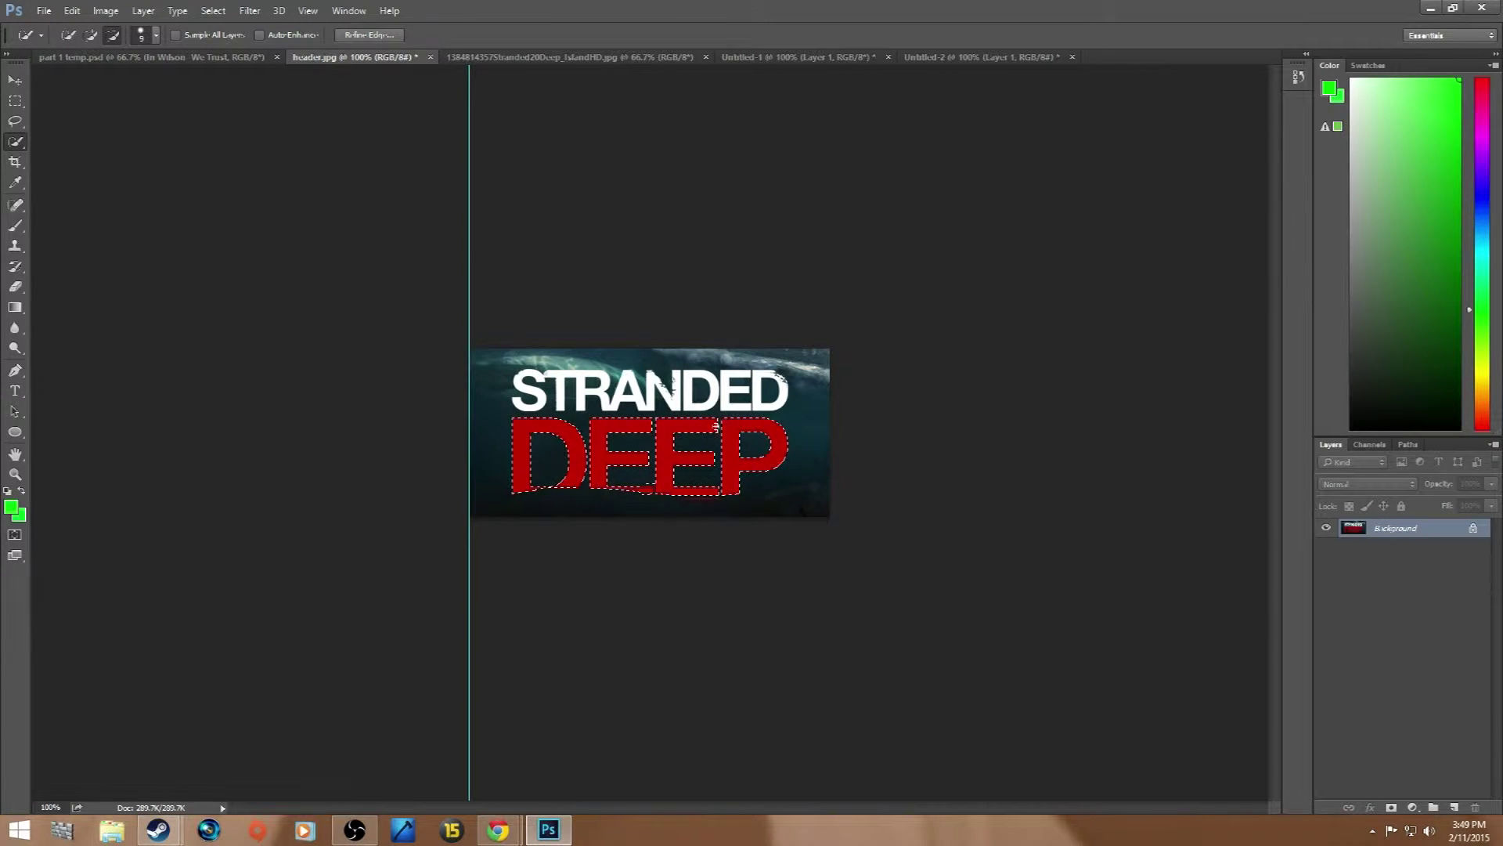
pyautogui.click(91, 34)
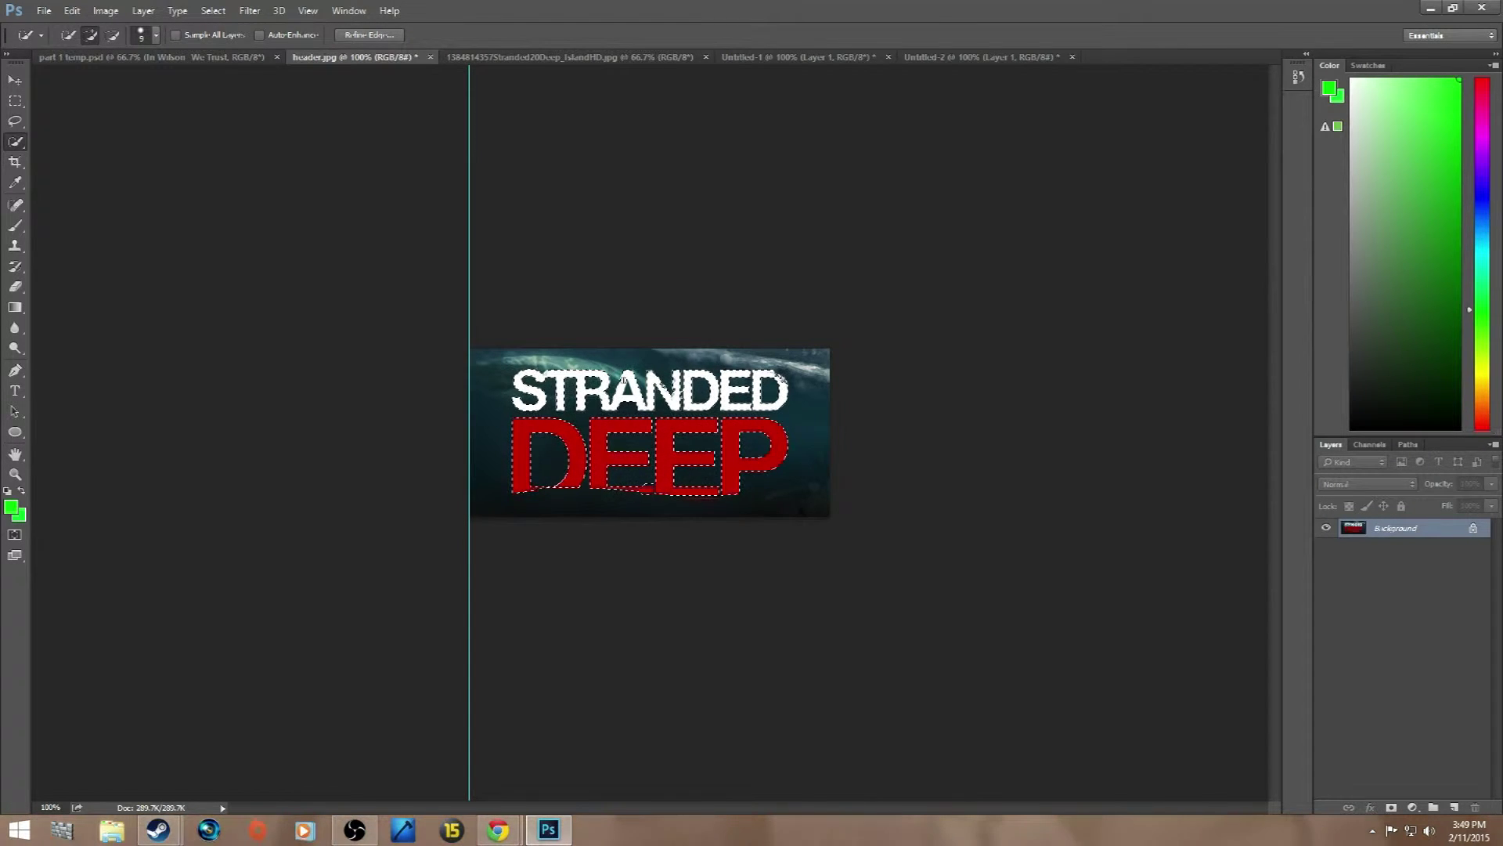
pyautogui.click(113, 34)
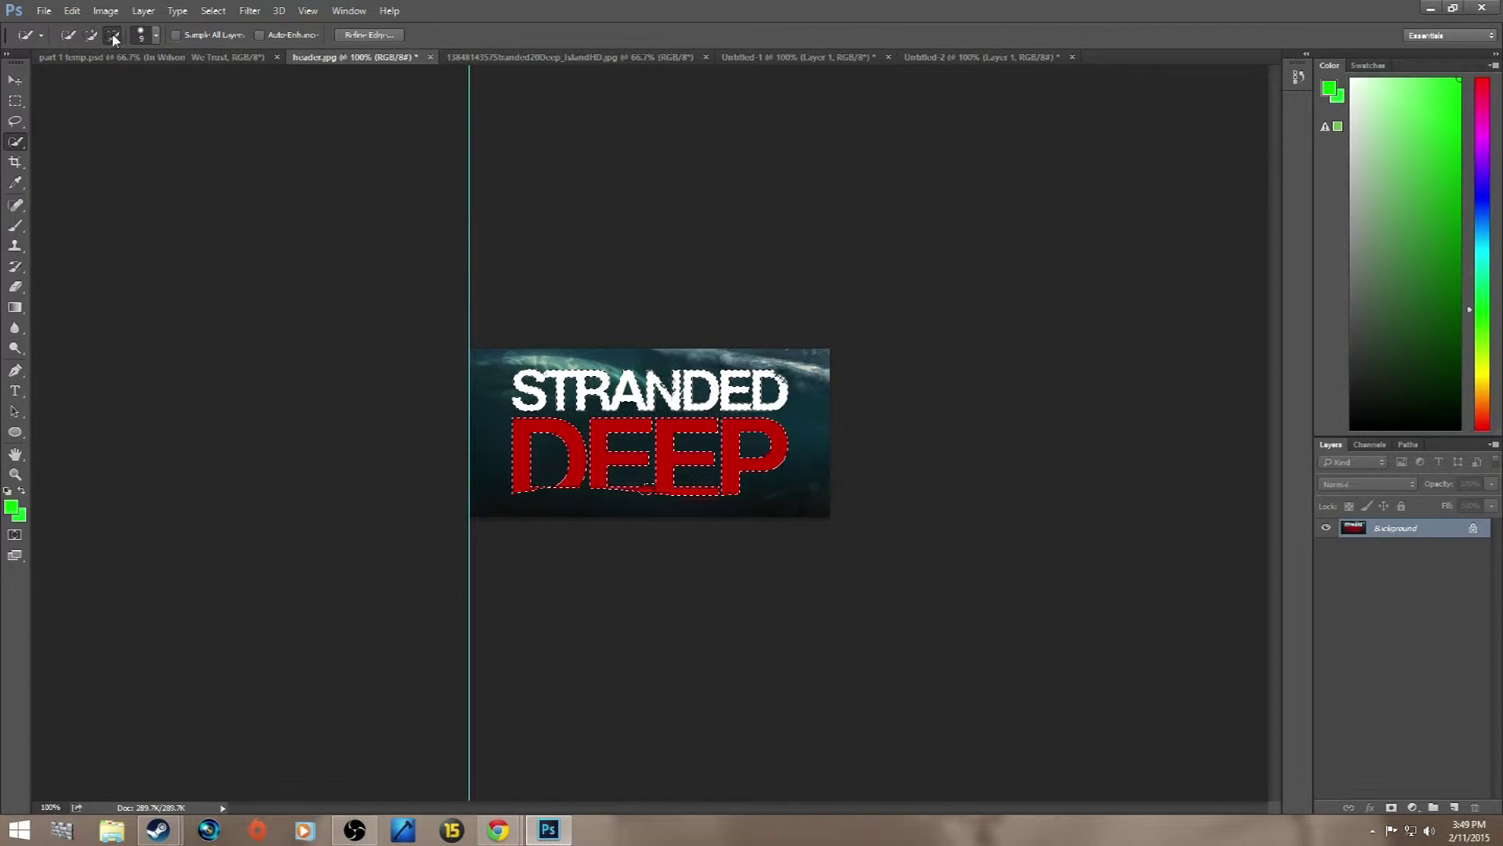
pyautogui.click(156, 35)
pyautogui.moveTo(75, 83); pyautogui.dragTo(73, 83)
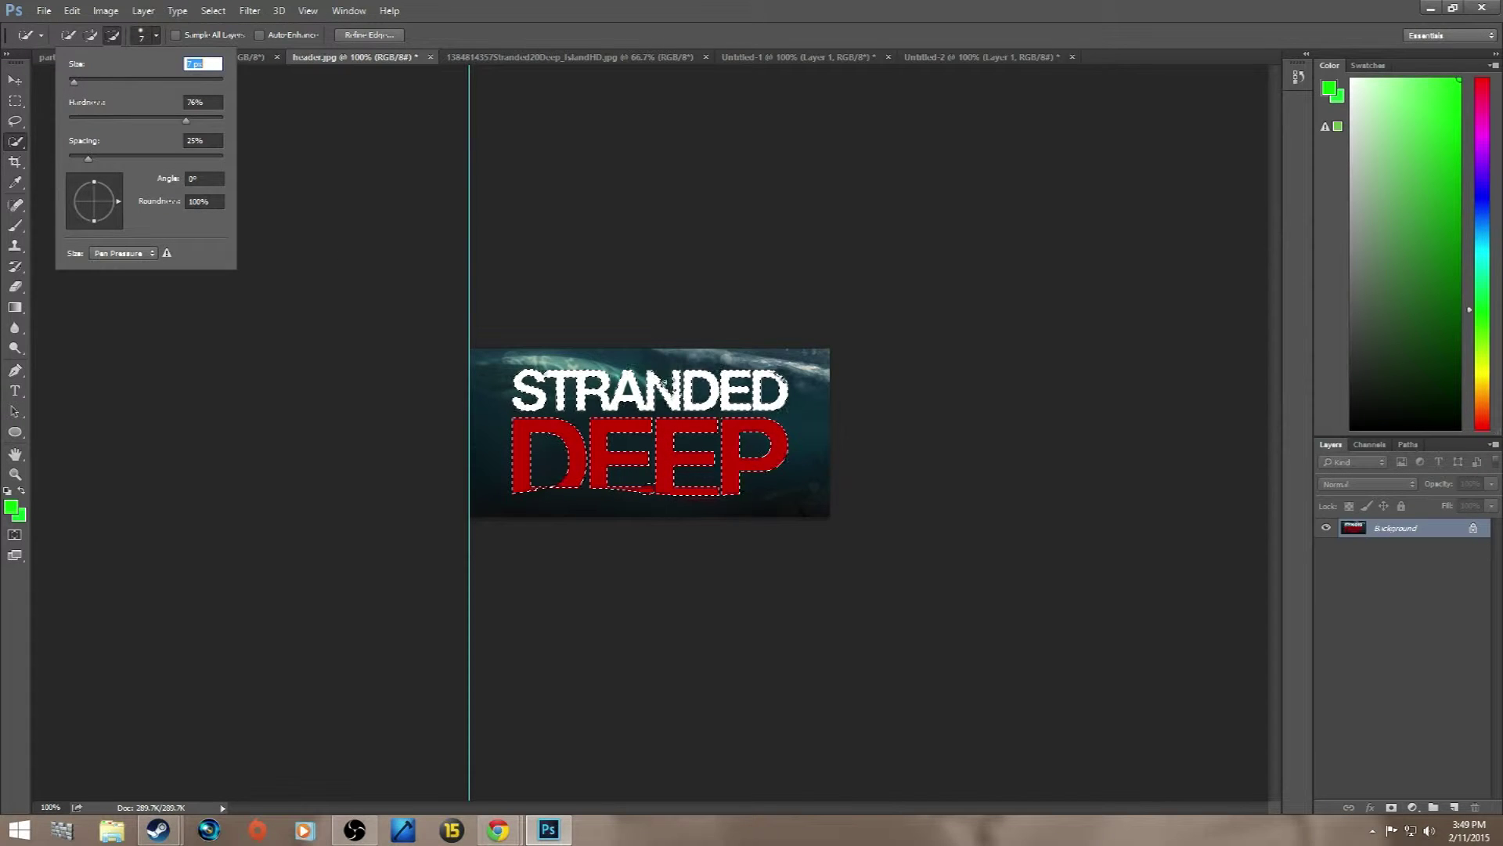
# Step: Refine Edge on the lettering with output to a New Document
pyautogui.click(368, 35)
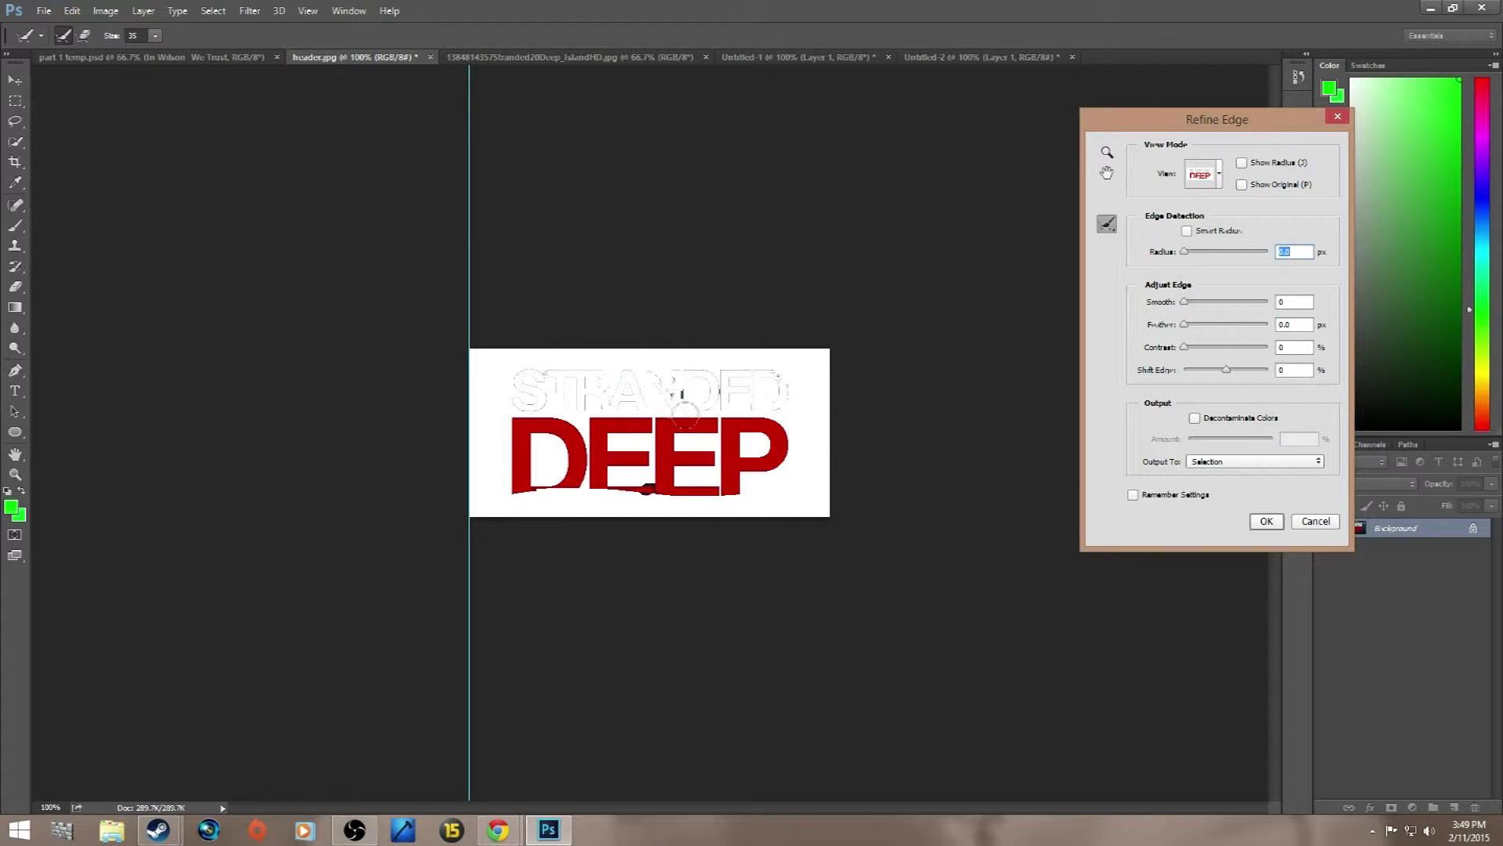
pyautogui.click(1324, 522)
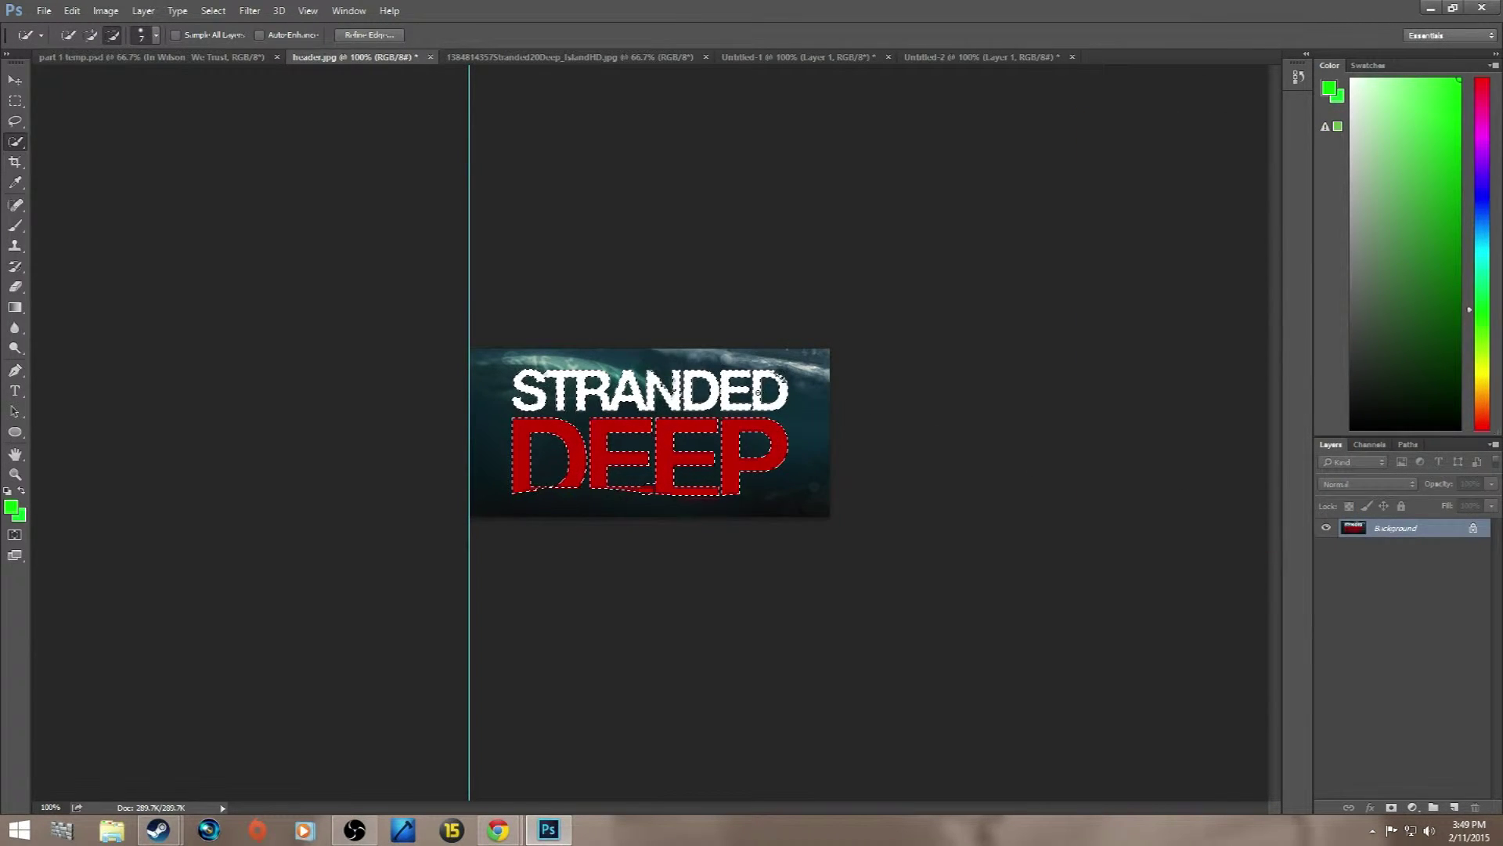
pyautogui.click(377, 36)
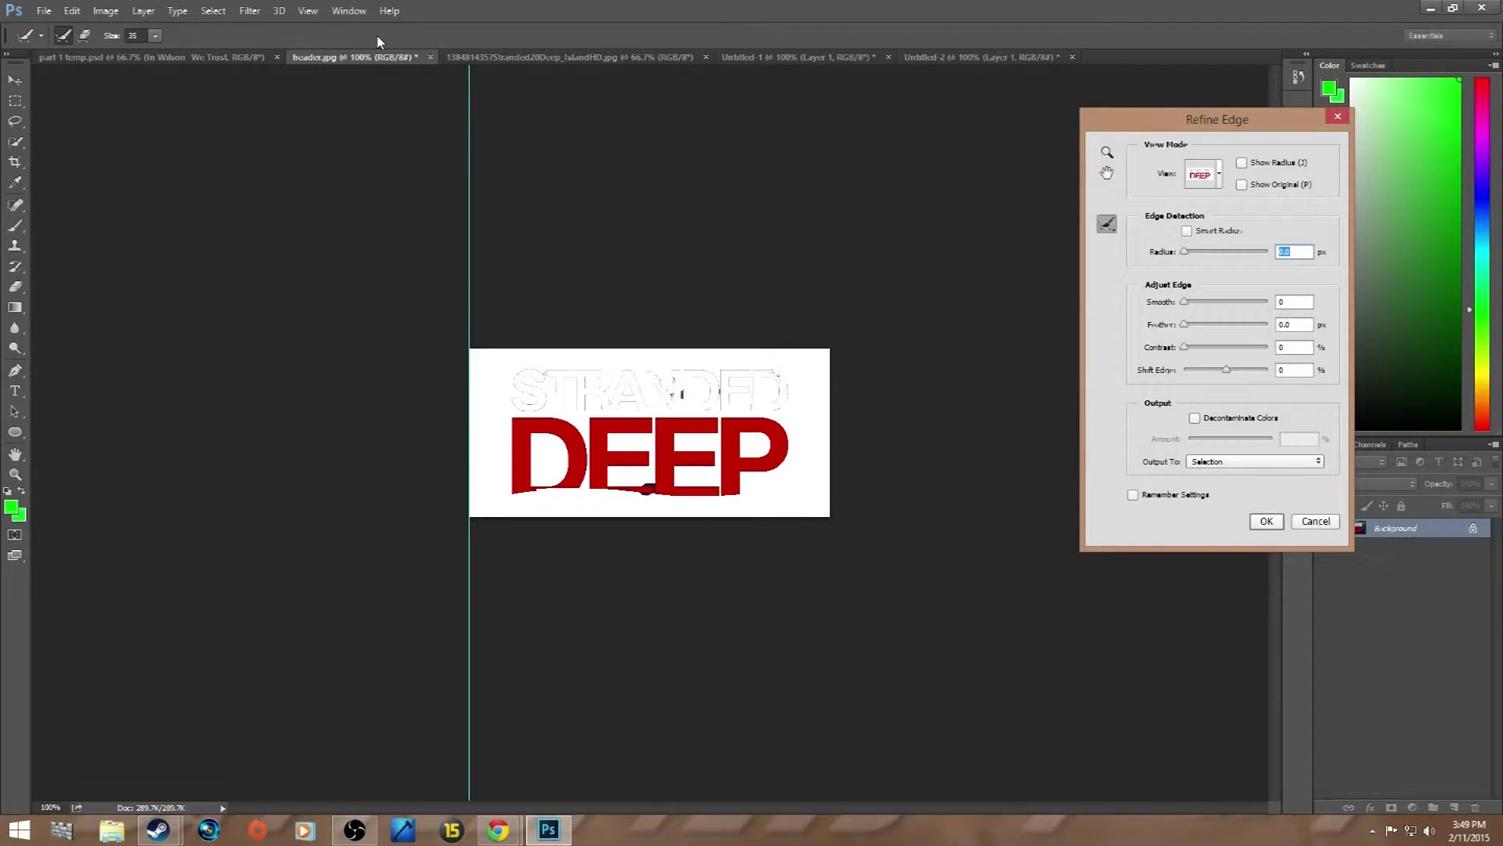
pyautogui.click(1318, 523)
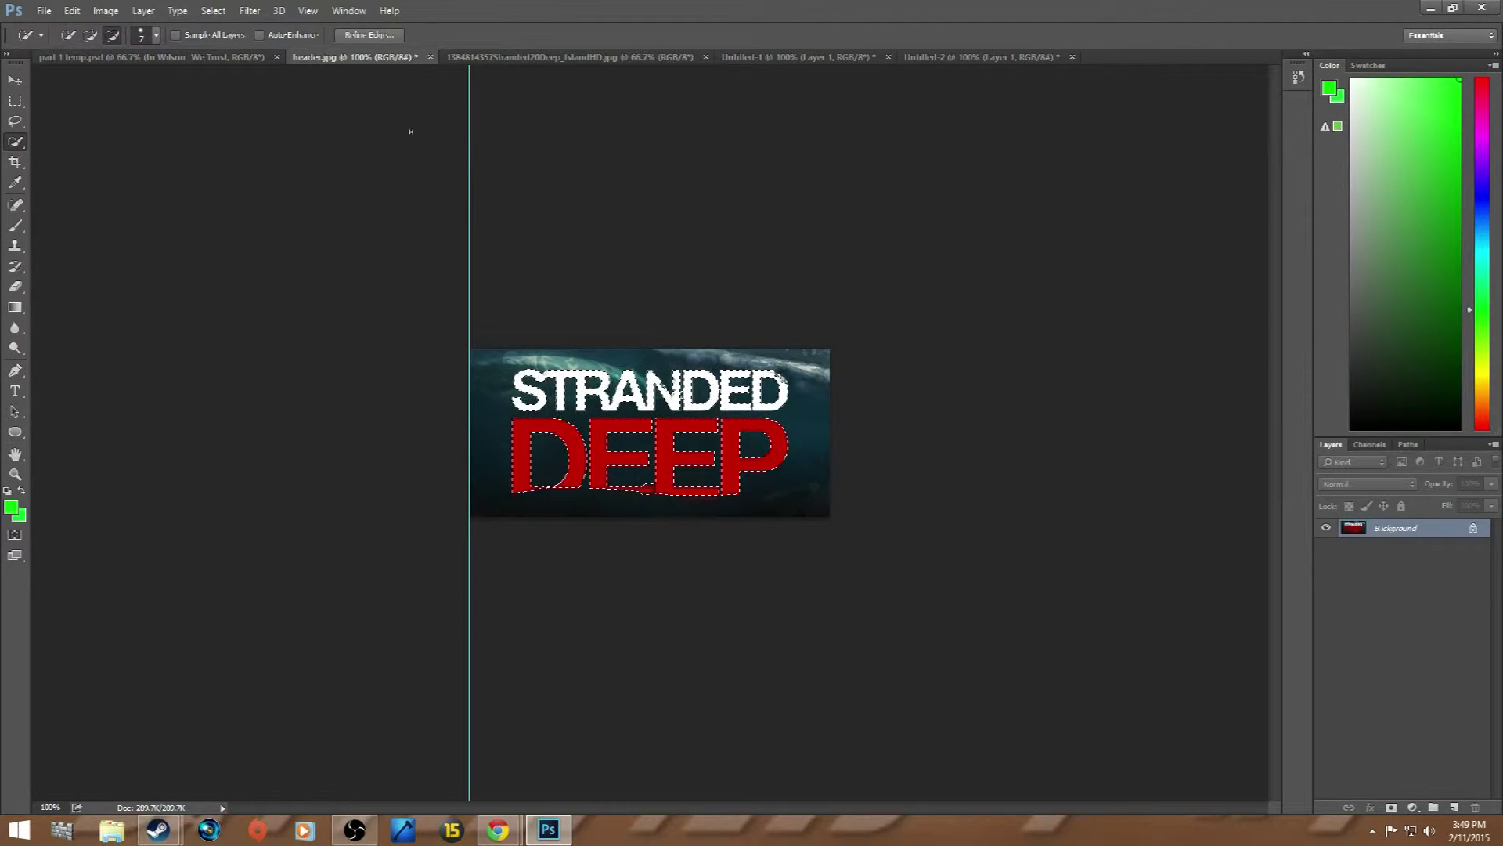
pyautogui.click(387, 36)
pyautogui.click(1292, 462)
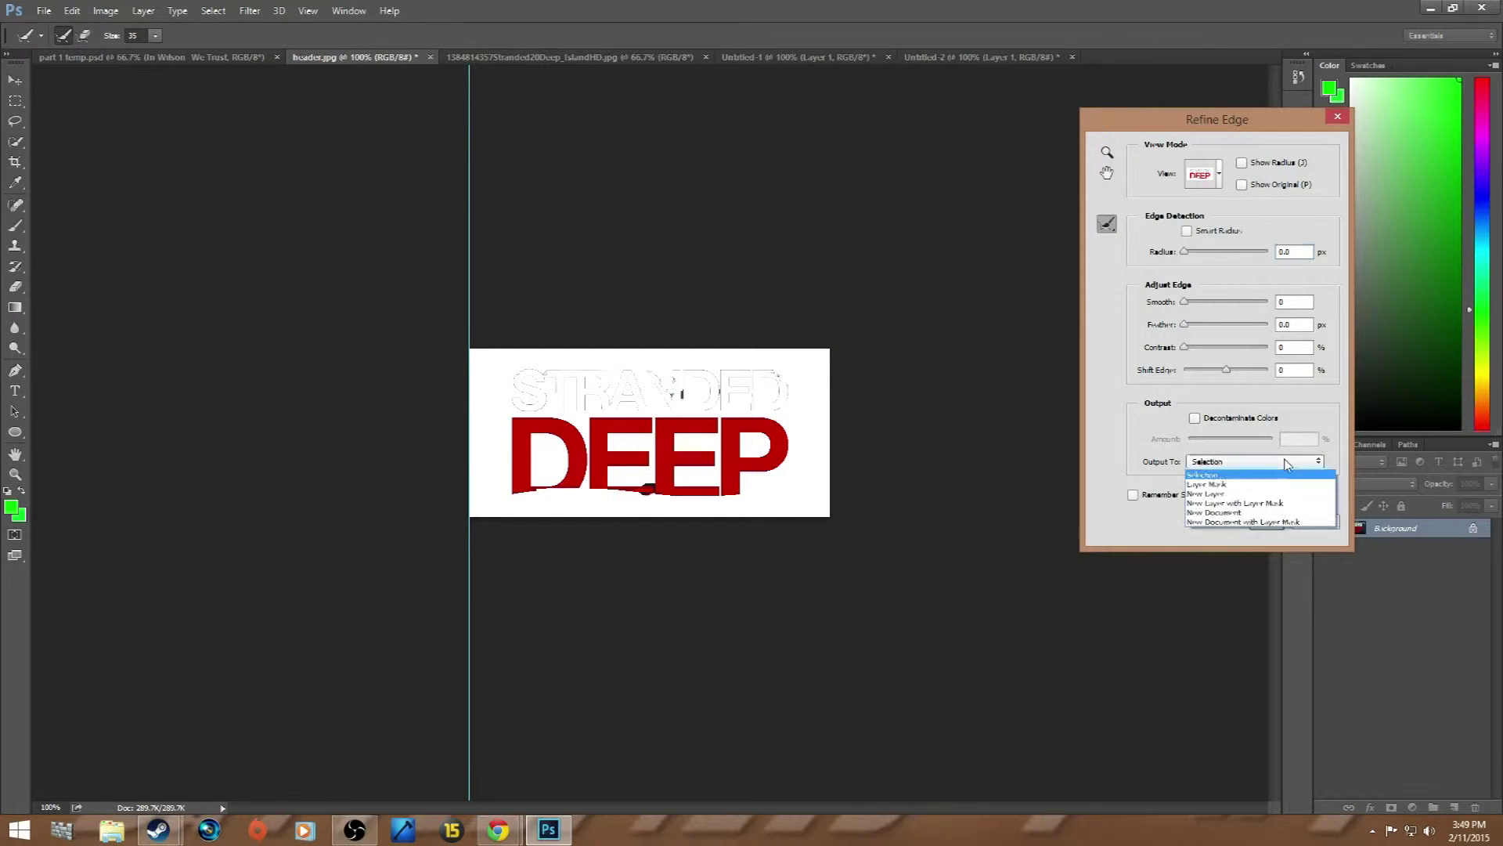
pyautogui.click(1238, 514)
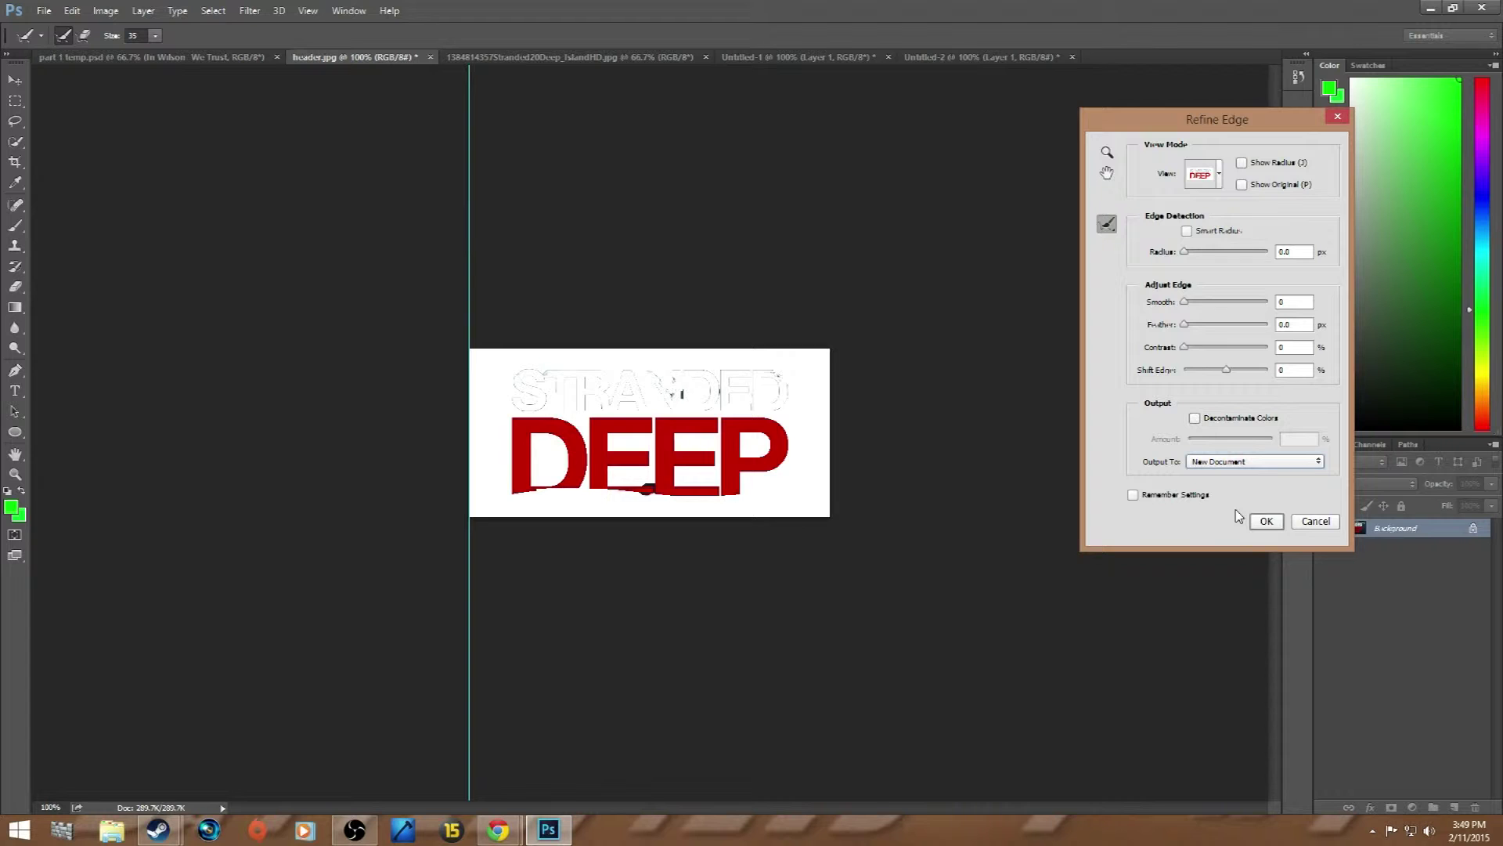
pyautogui.click(1268, 520)
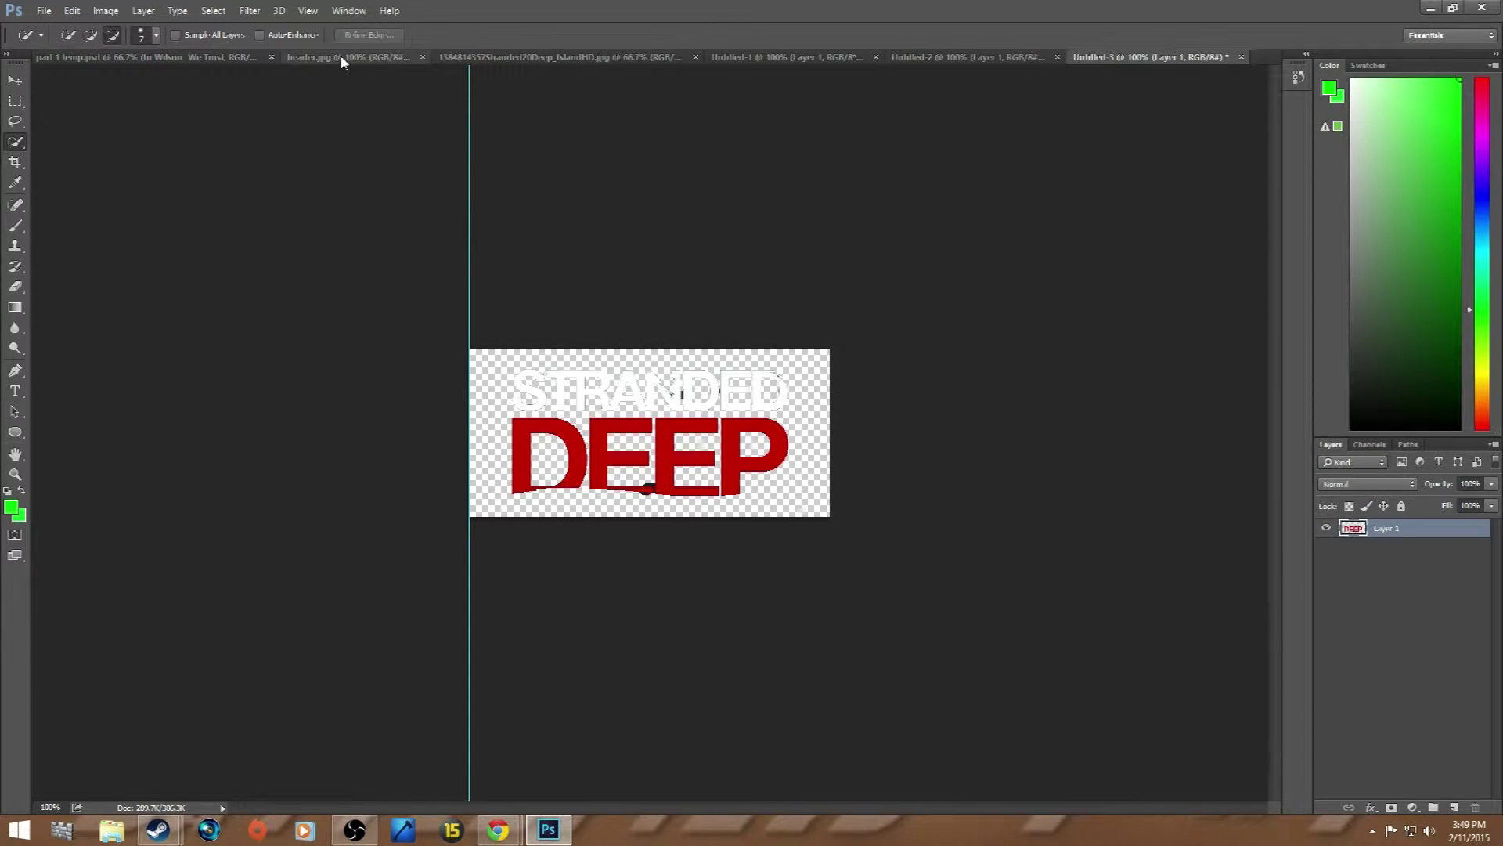
# Step: Cycle through the document tabs and cancel closing header.jpg so it stays open
pyautogui.click(960, 58)
pyautogui.click(837, 62)
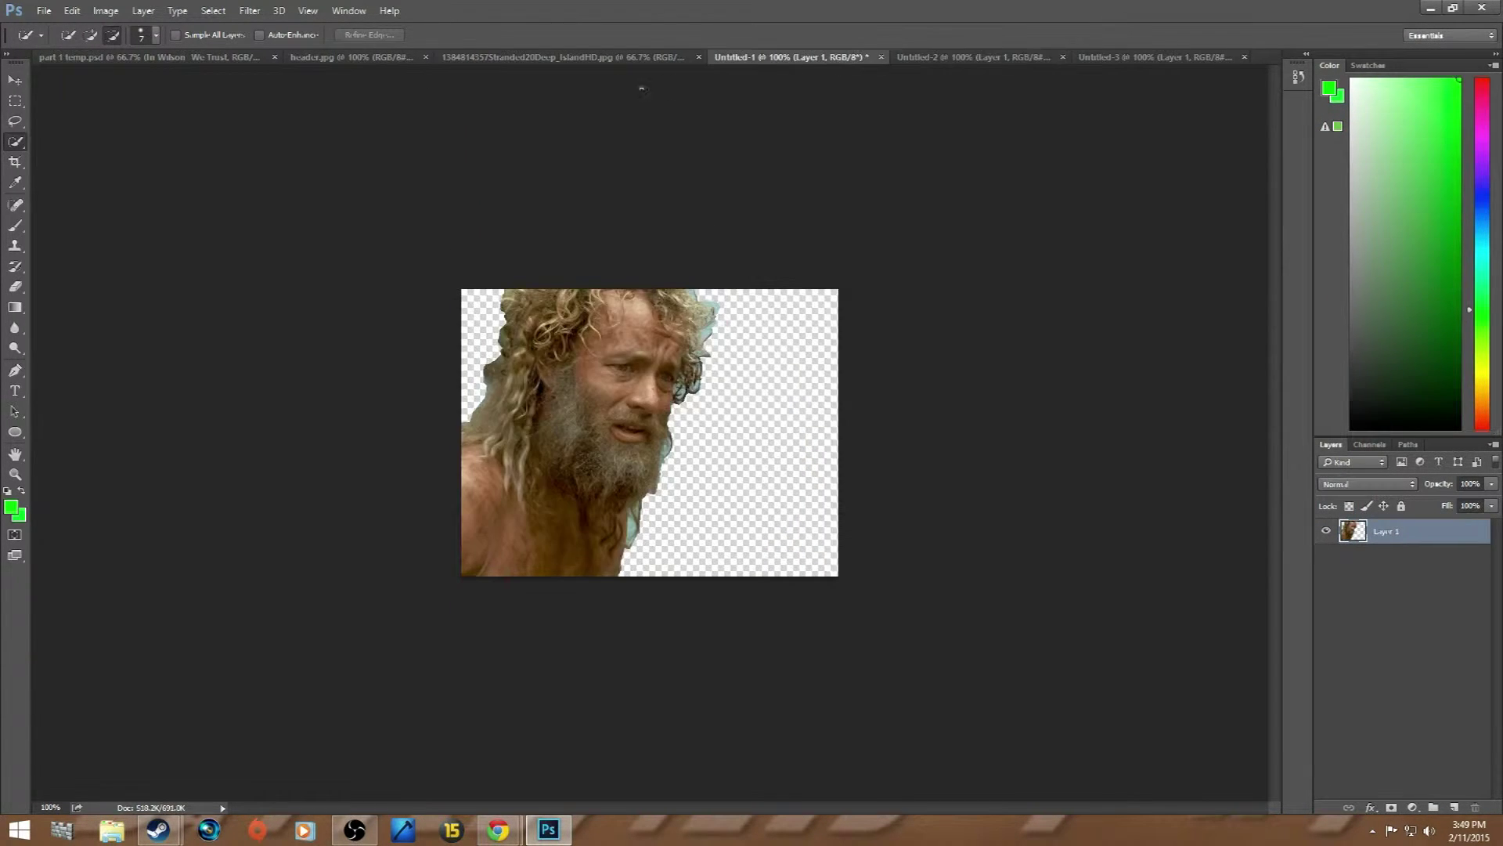
pyautogui.click(620, 60)
pyautogui.click(404, 61)
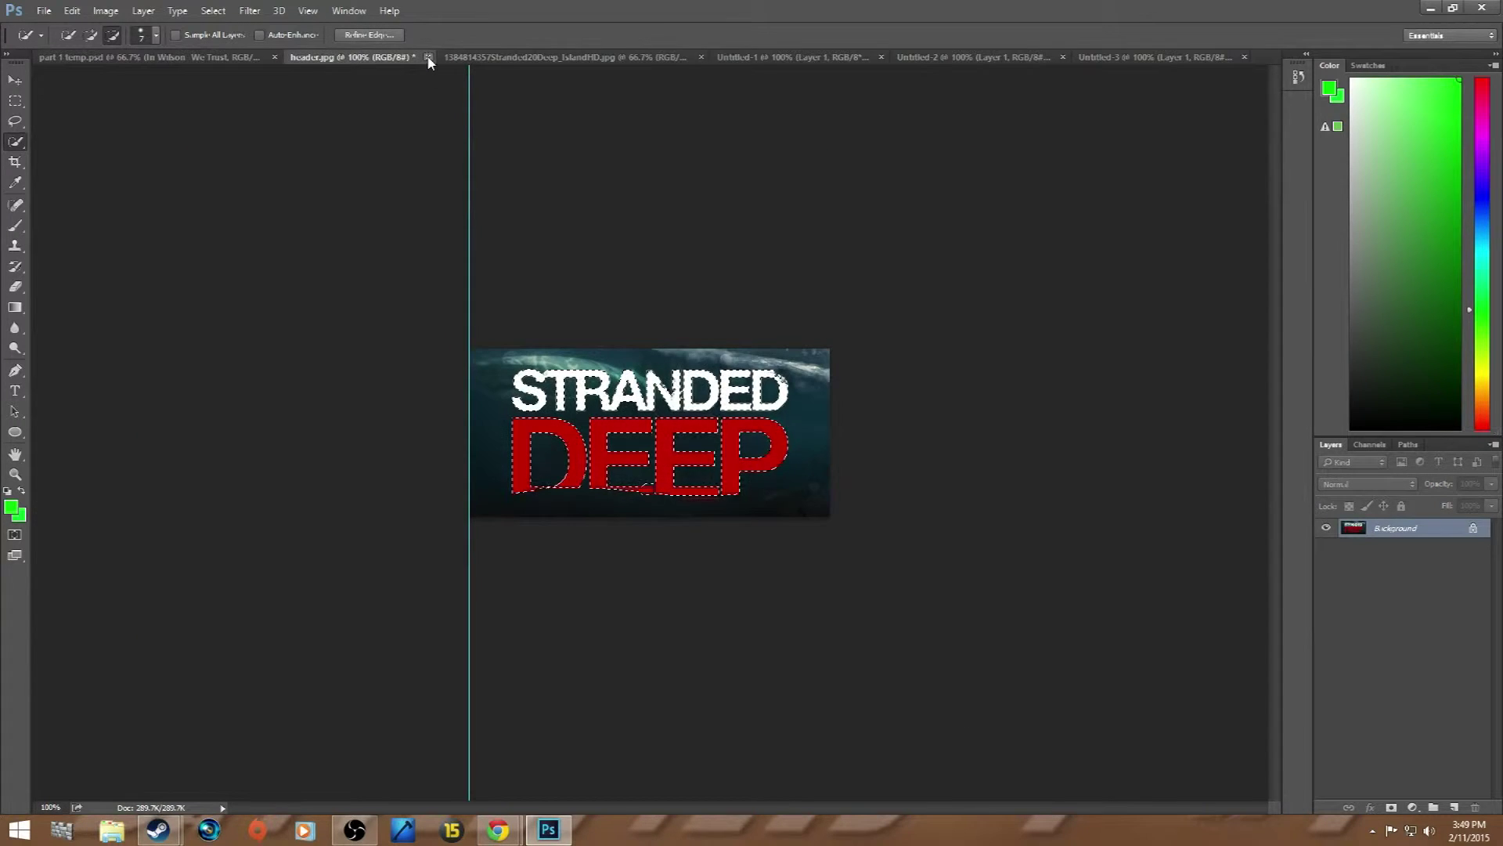
pyautogui.click(428, 57)
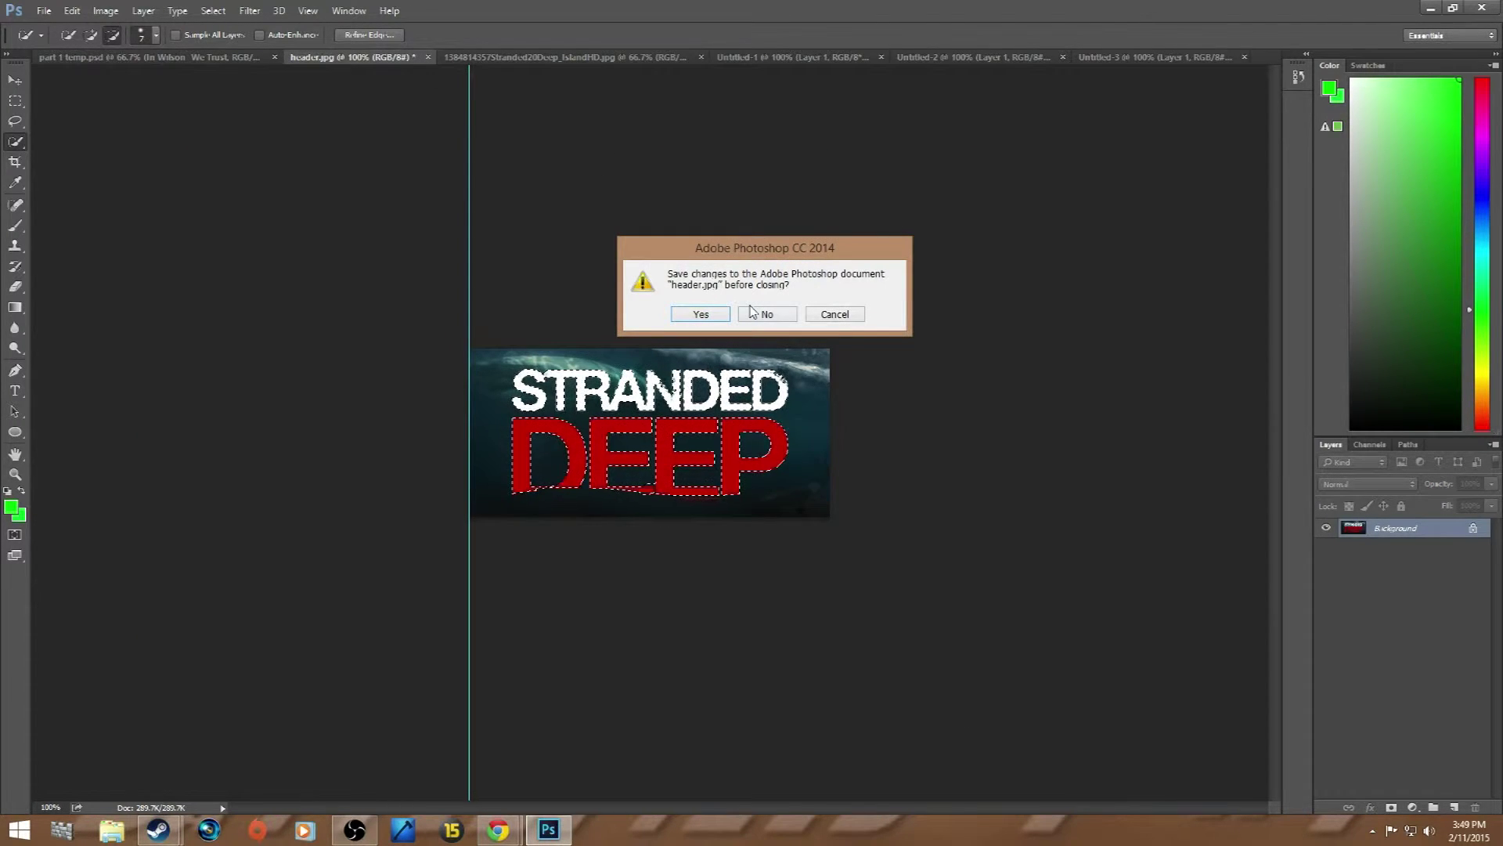
pyautogui.click(835, 313)
# Step: Bring up the Untitled-1 castaway cut-out with the Move tool active
pyautogui.click(604, 58)
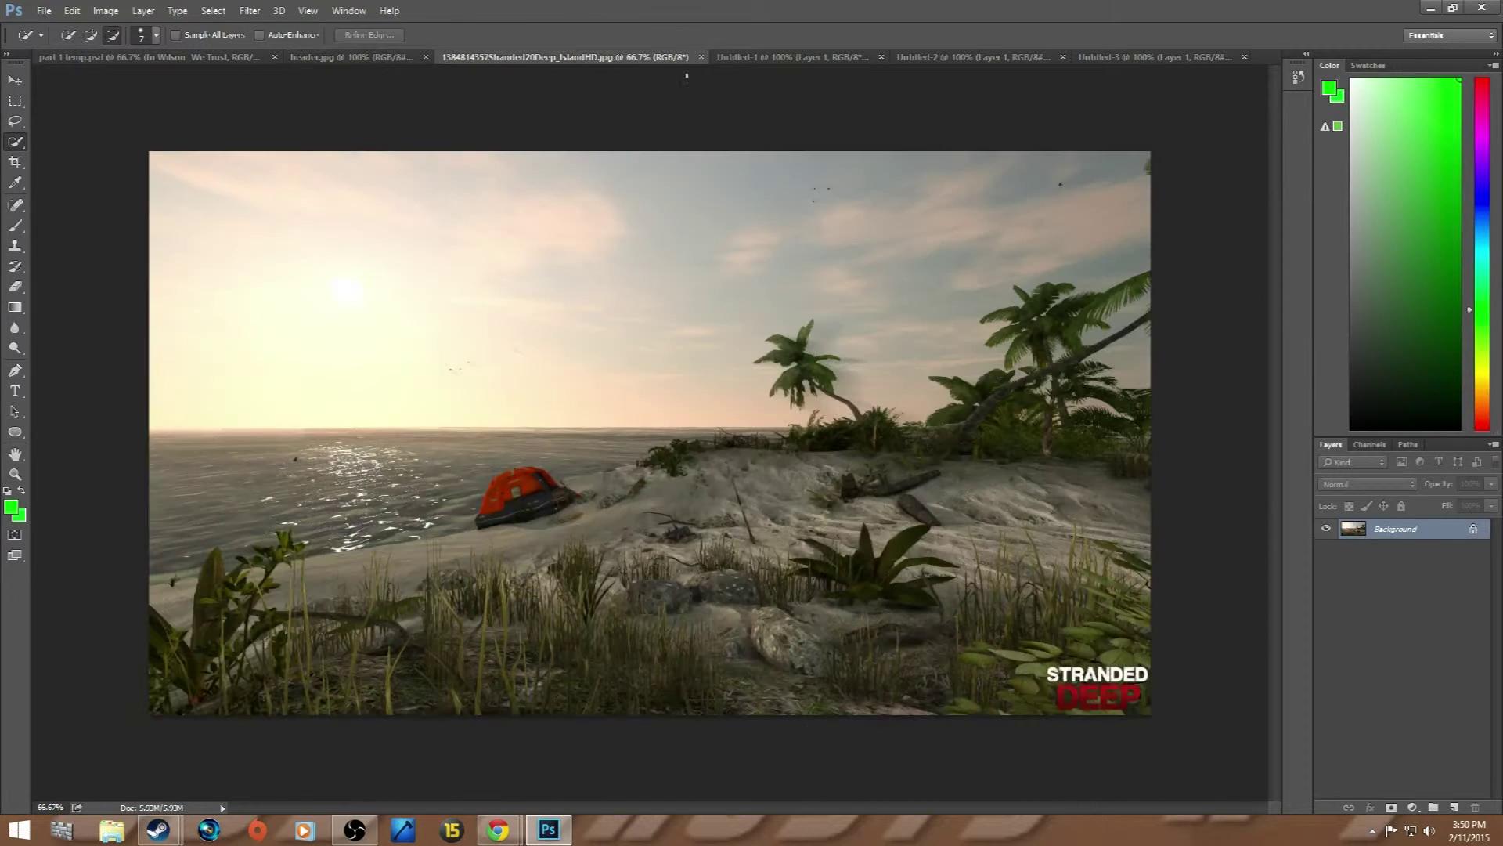
pyautogui.click(795, 58)
pyautogui.click(17, 81)
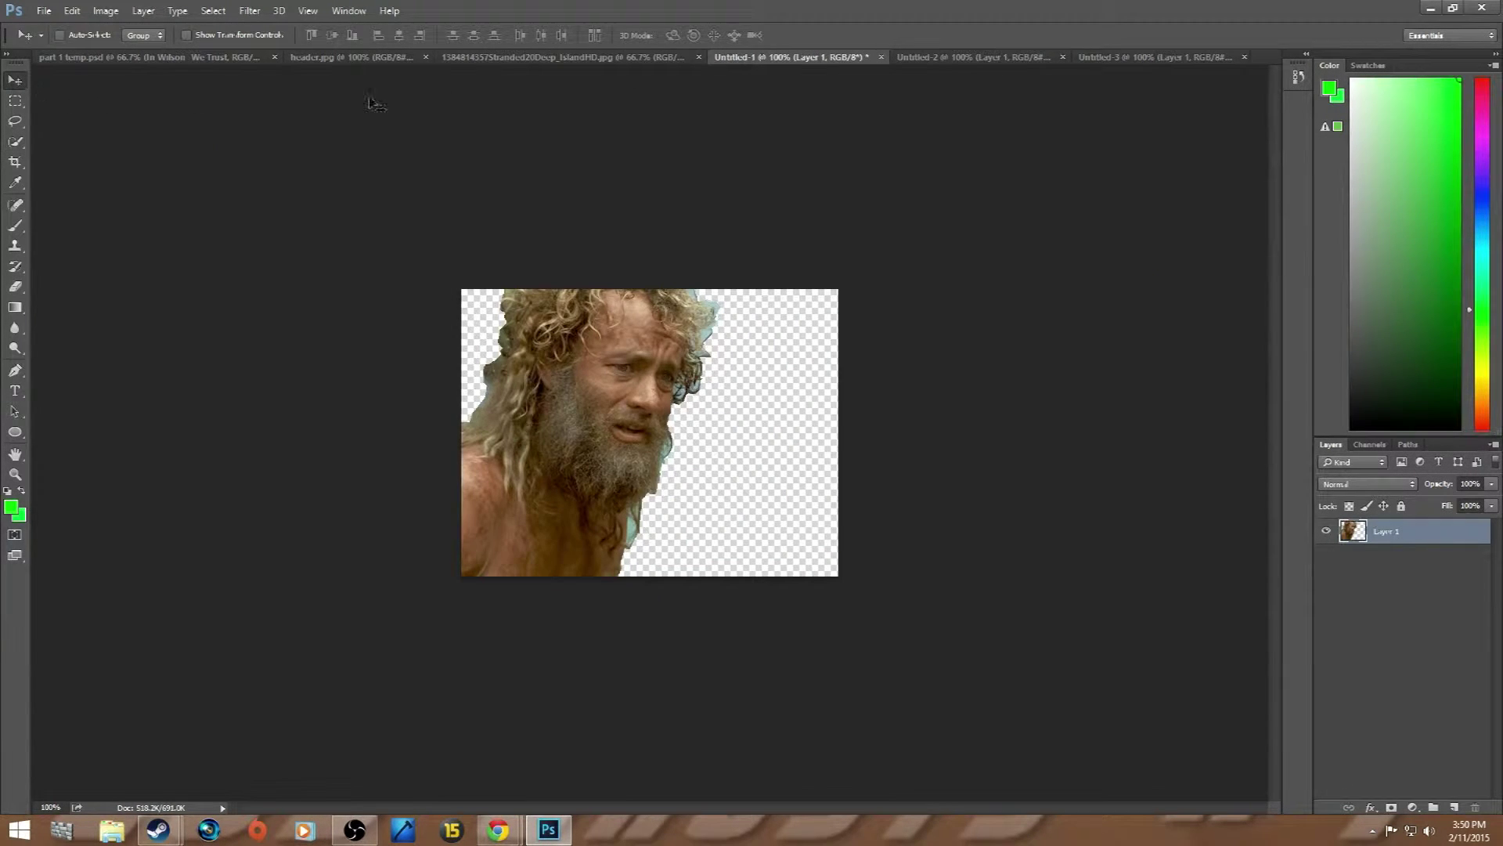
pyautogui.click(550, 60)
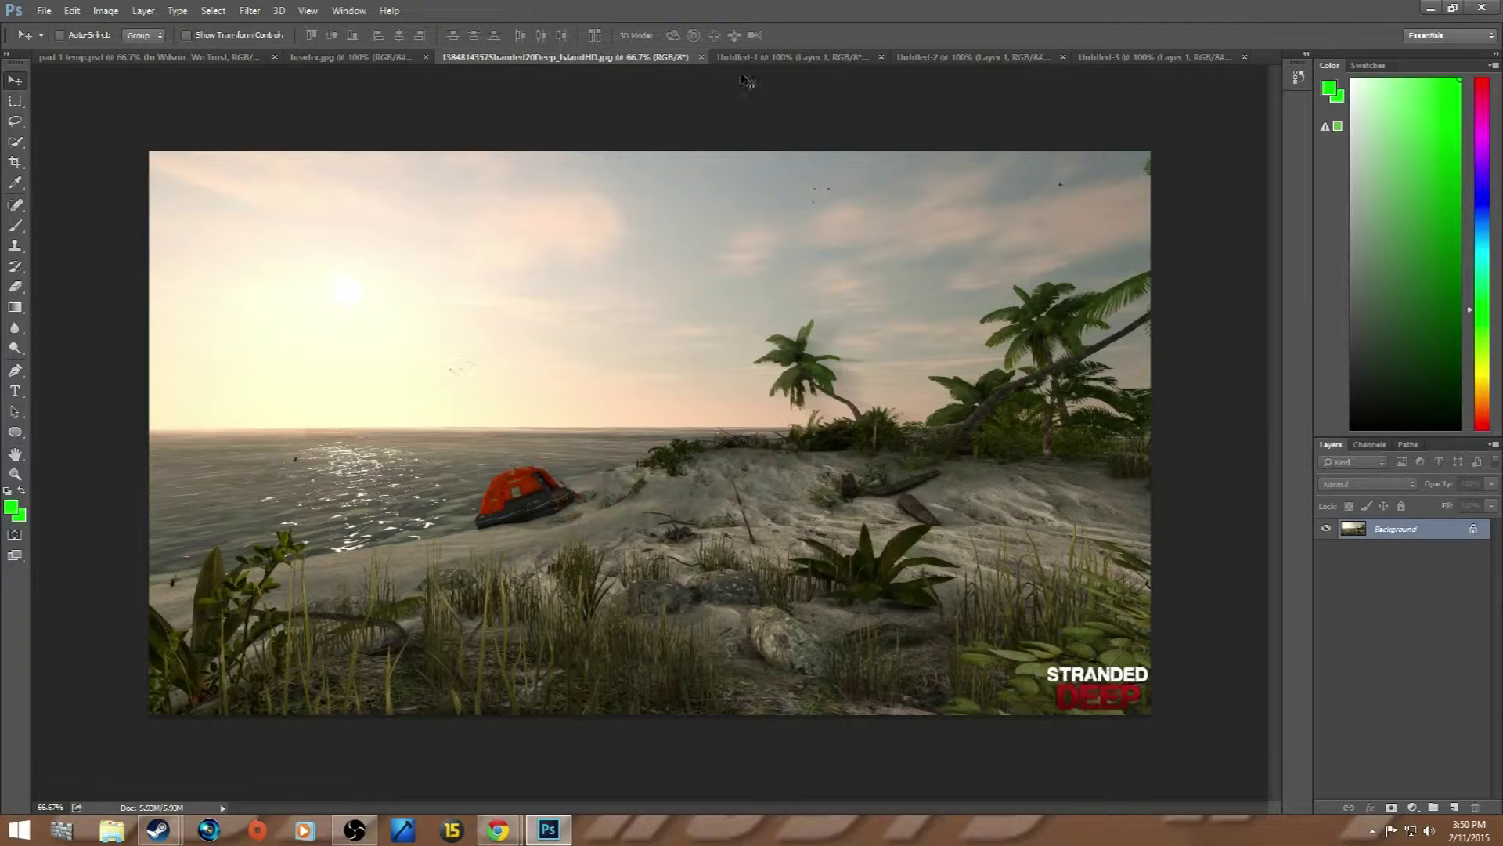
pyautogui.click(765, 60)
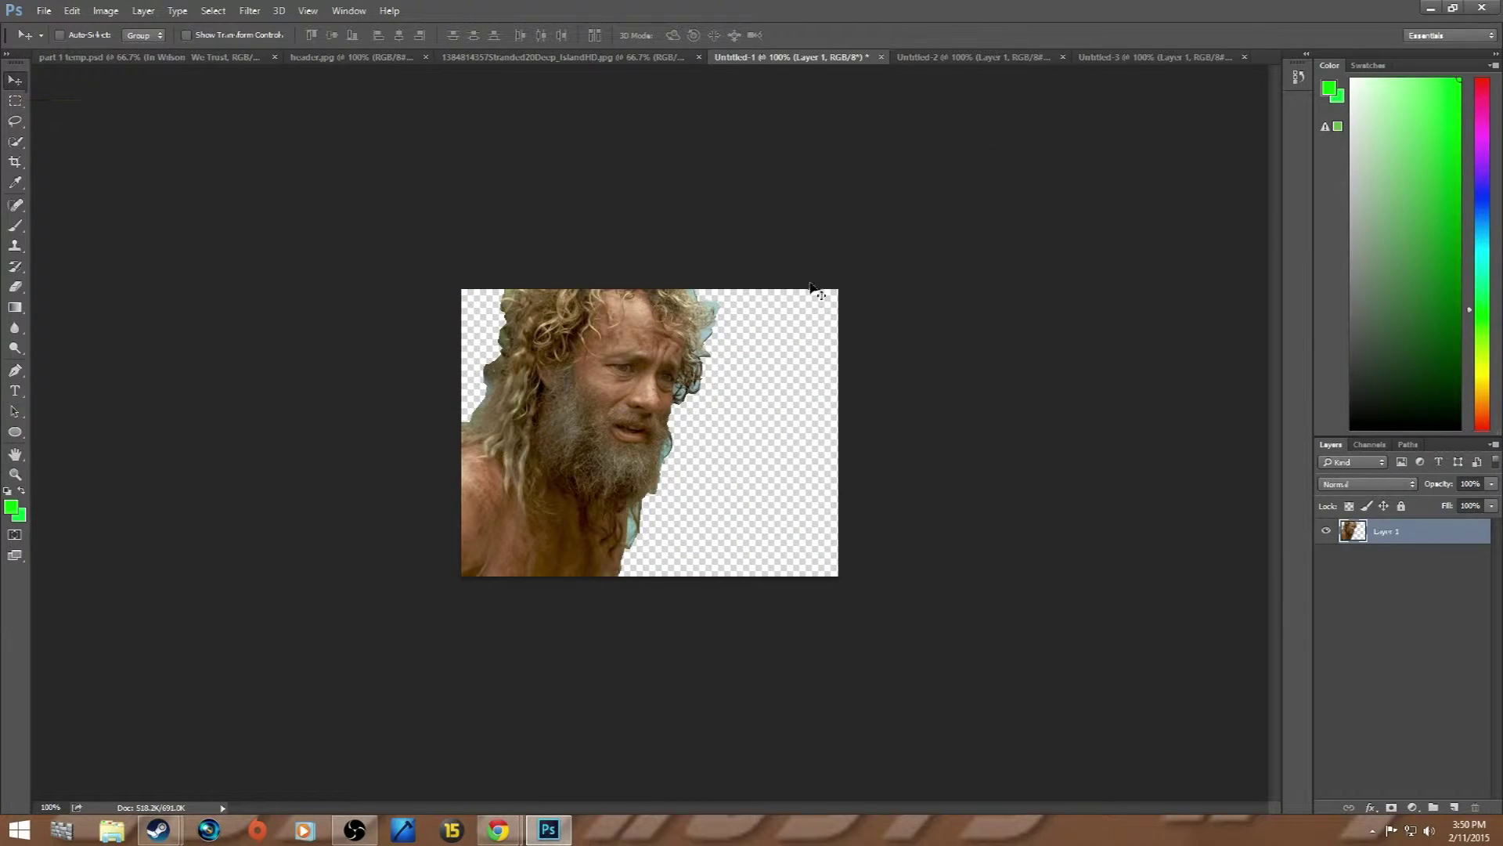
pyautogui.moveTo(644, 396); pyautogui.dragTo(550, 392)
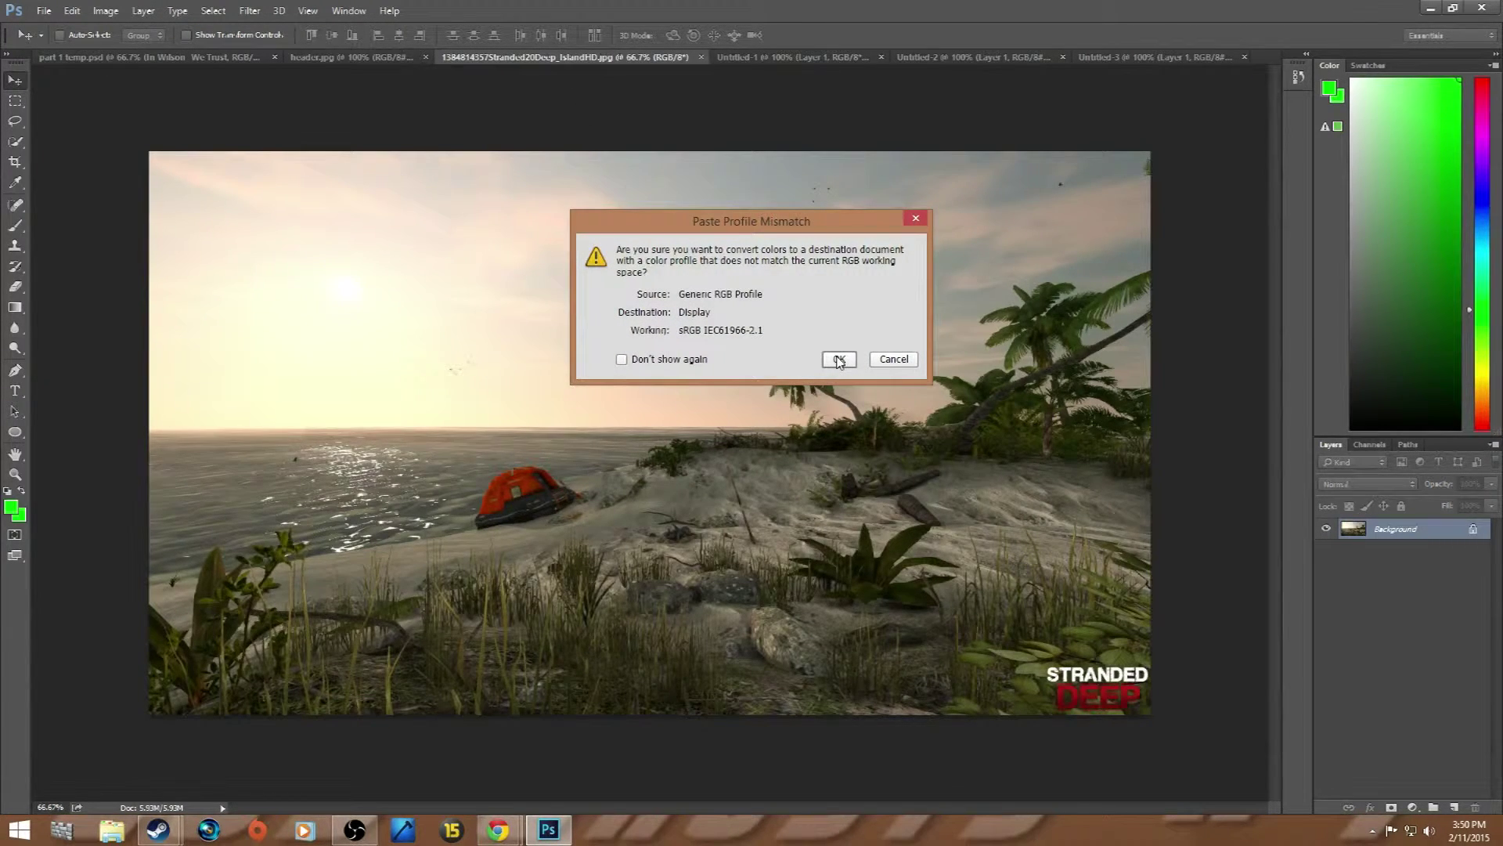
pyautogui.click(839, 359)
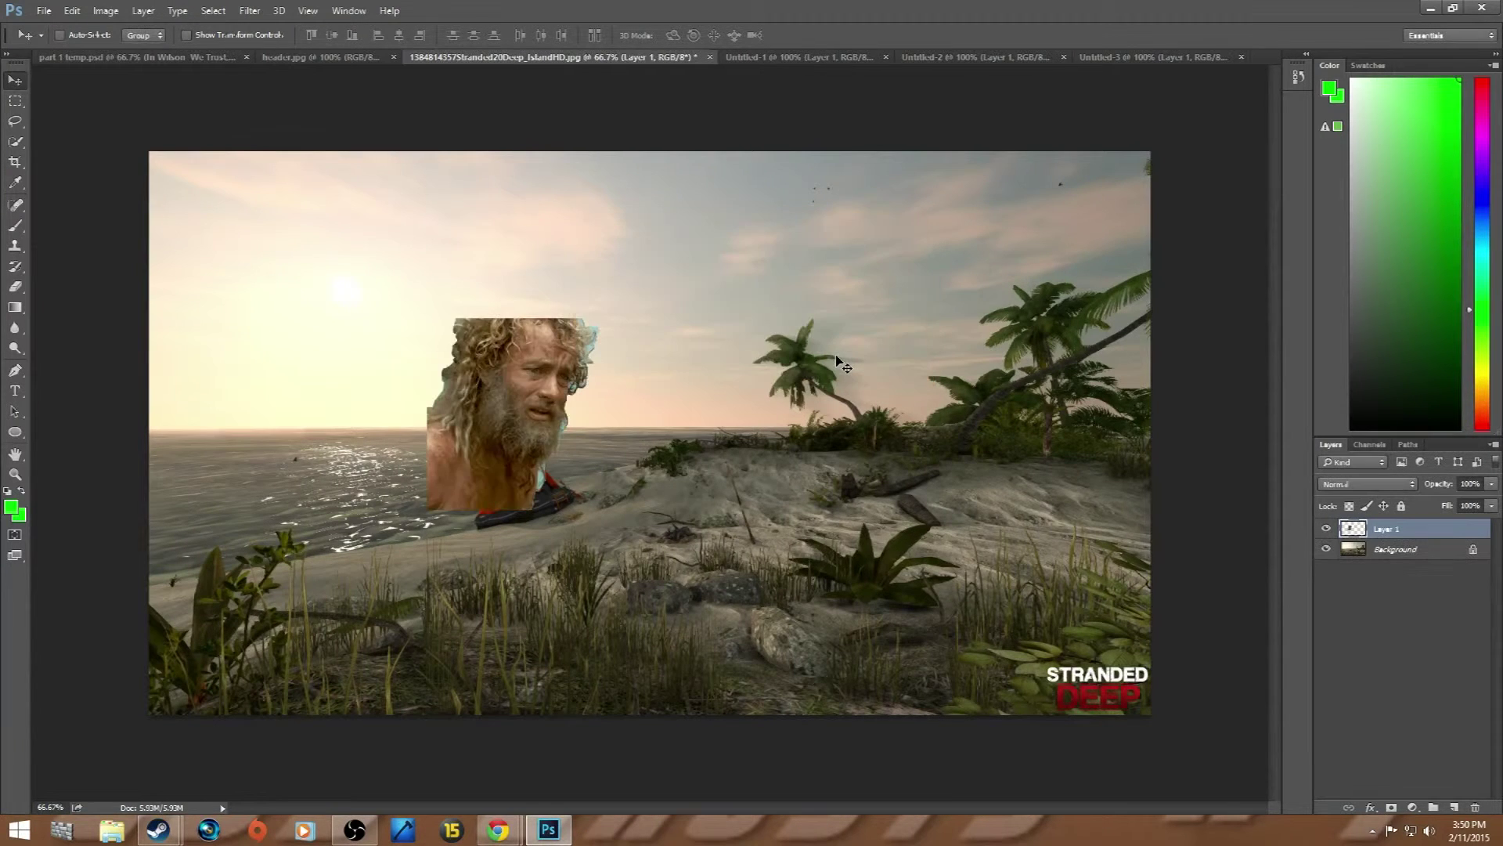
pyautogui.moveTo(501, 413); pyautogui.dragTo(583, 539)
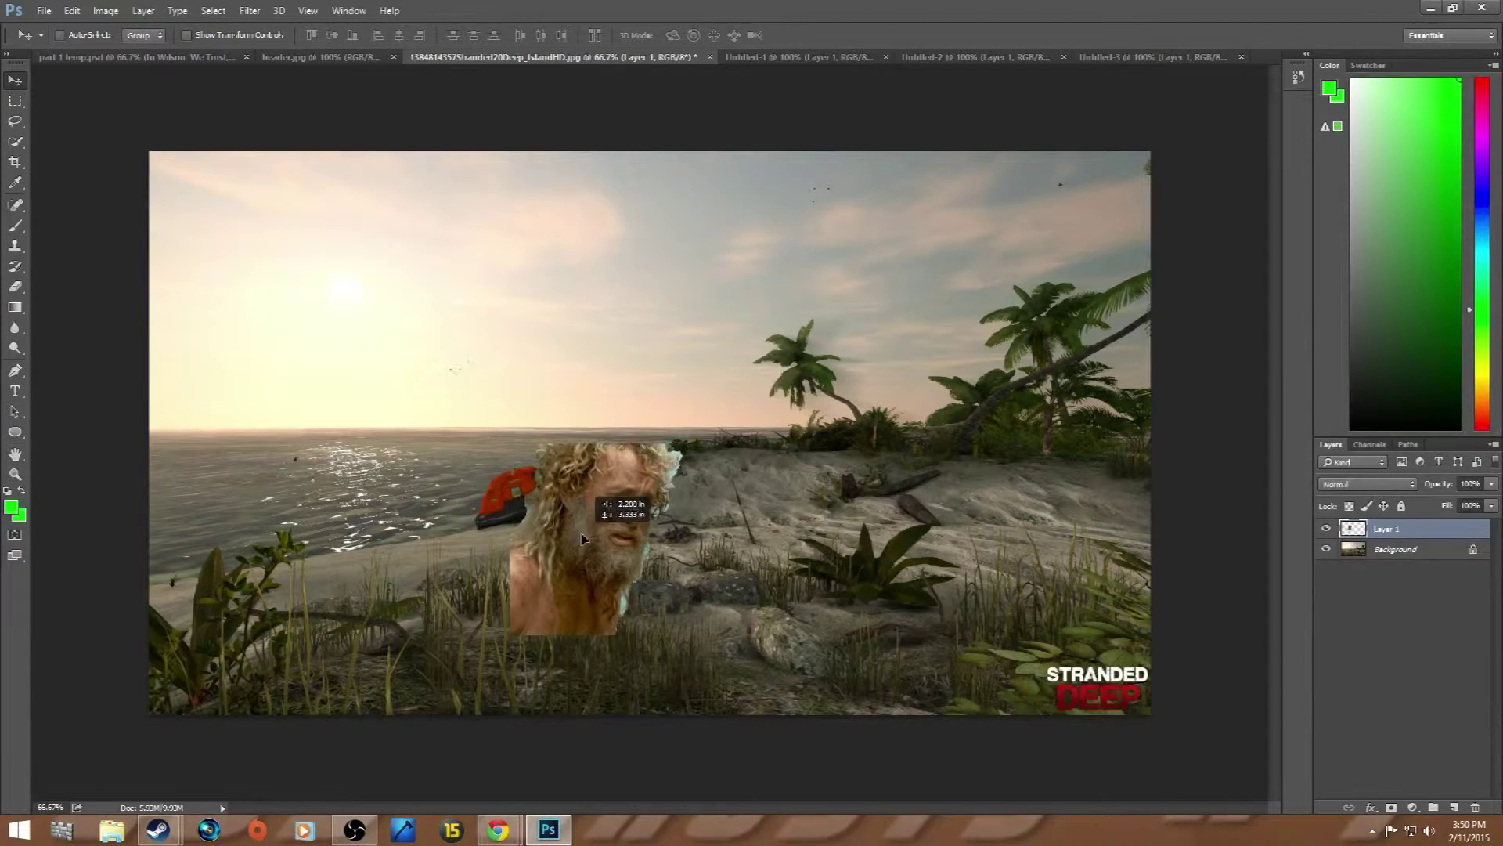
pyautogui.click(190, 58)
pyautogui.click(583, 58)
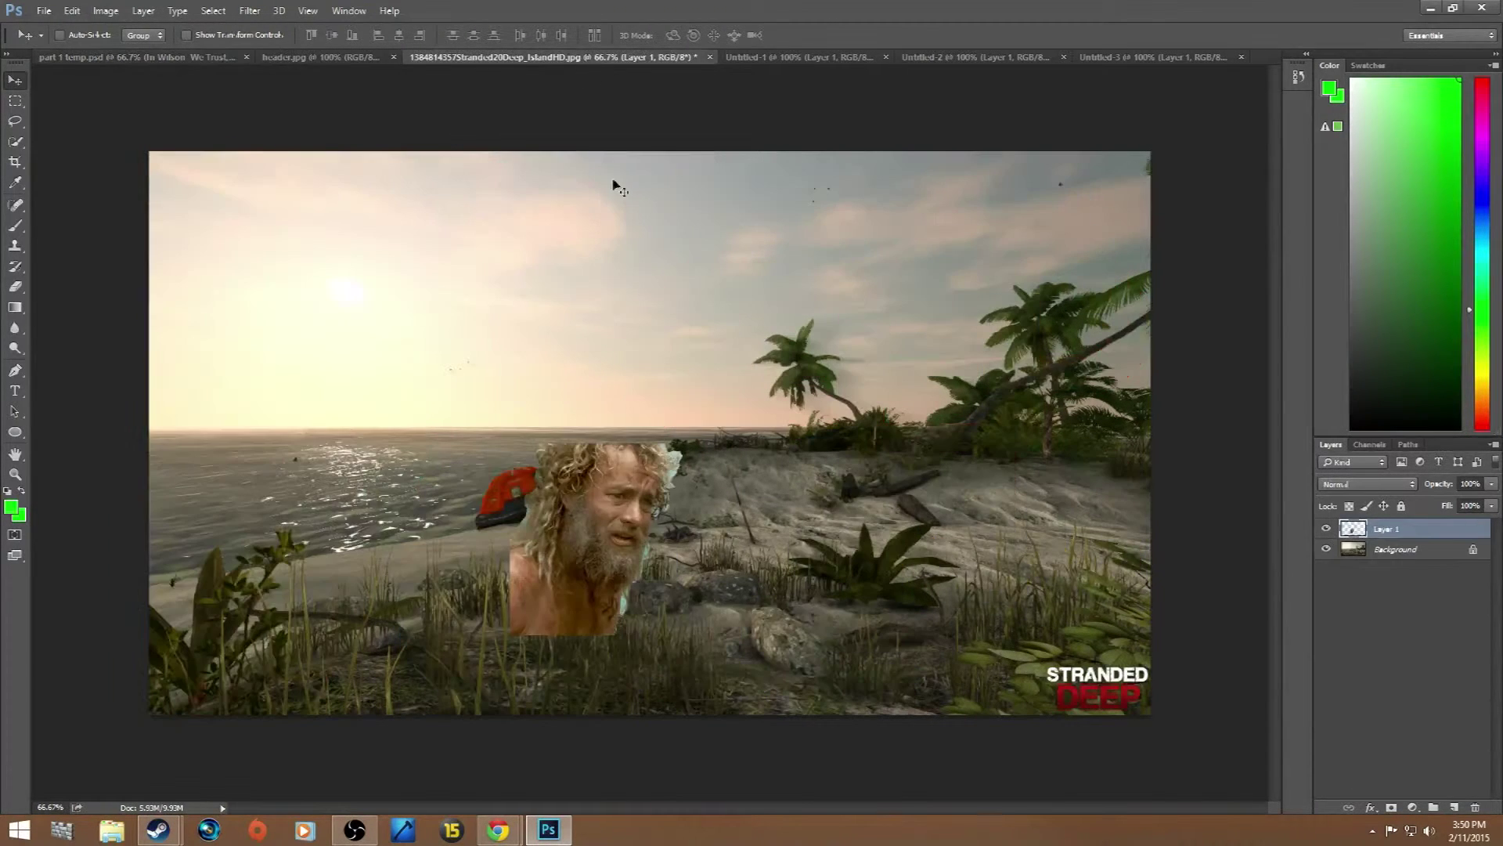
pyautogui.press('Delete')
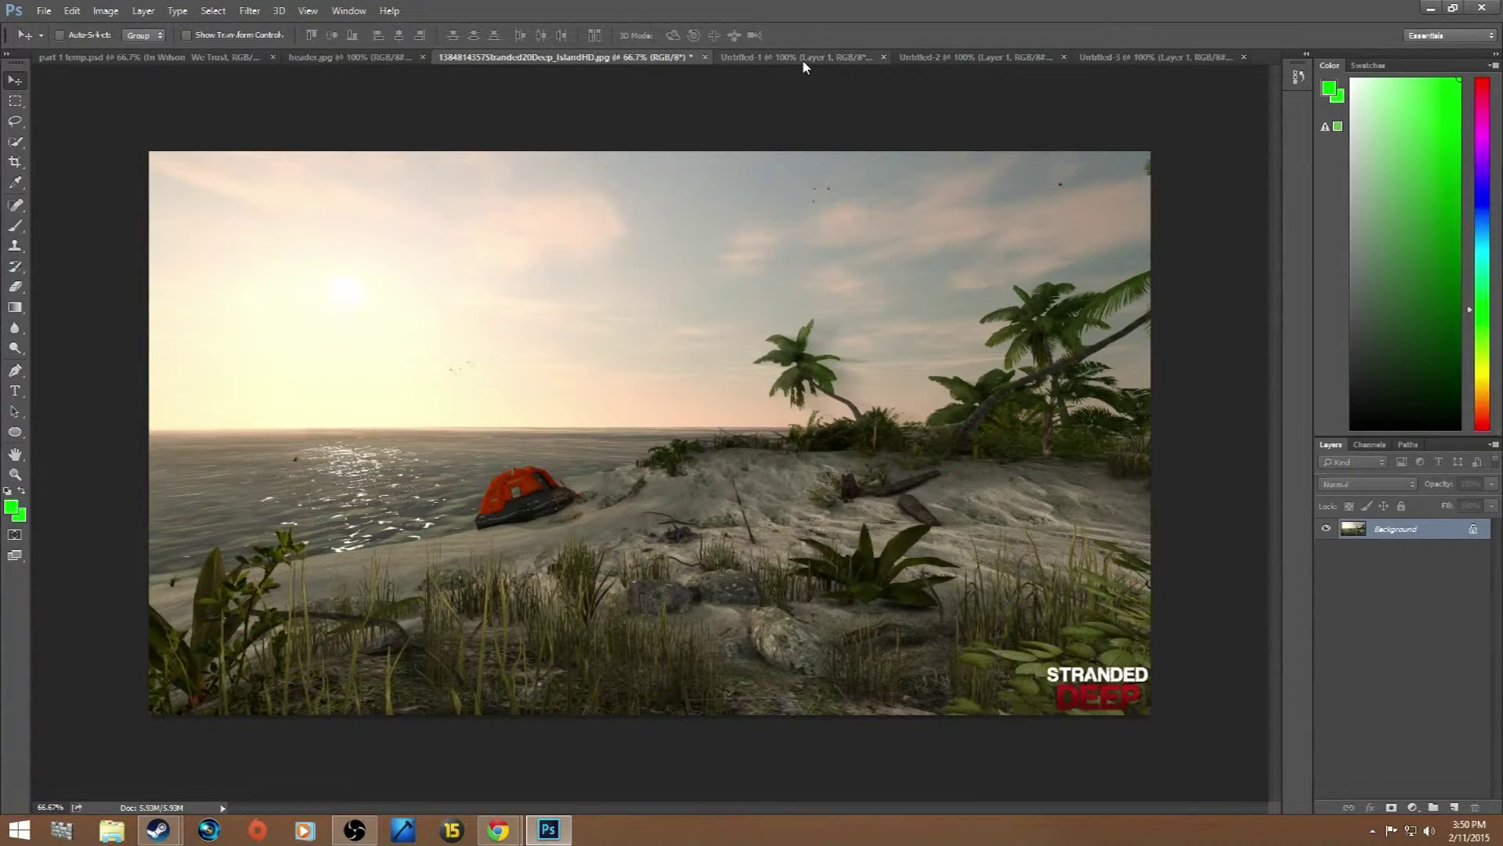
pyautogui.click(802, 59)
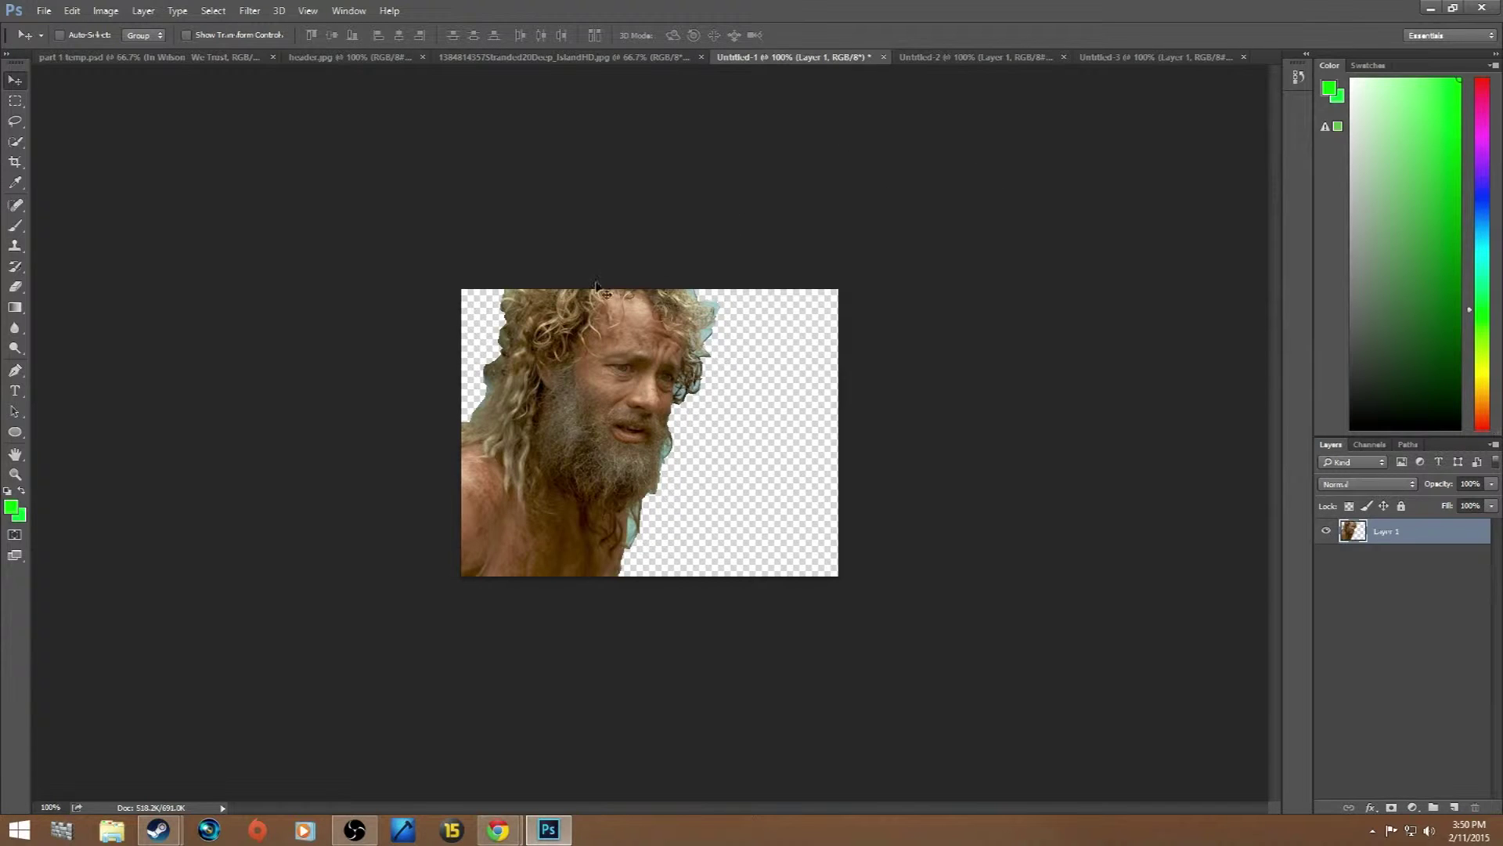
# Step: Enlarge the castaway cut-out to 300 pixels/inch (2008 × 1529 px) via Image Size
pyautogui.click(110, 11)
pyautogui.click(177, 126)
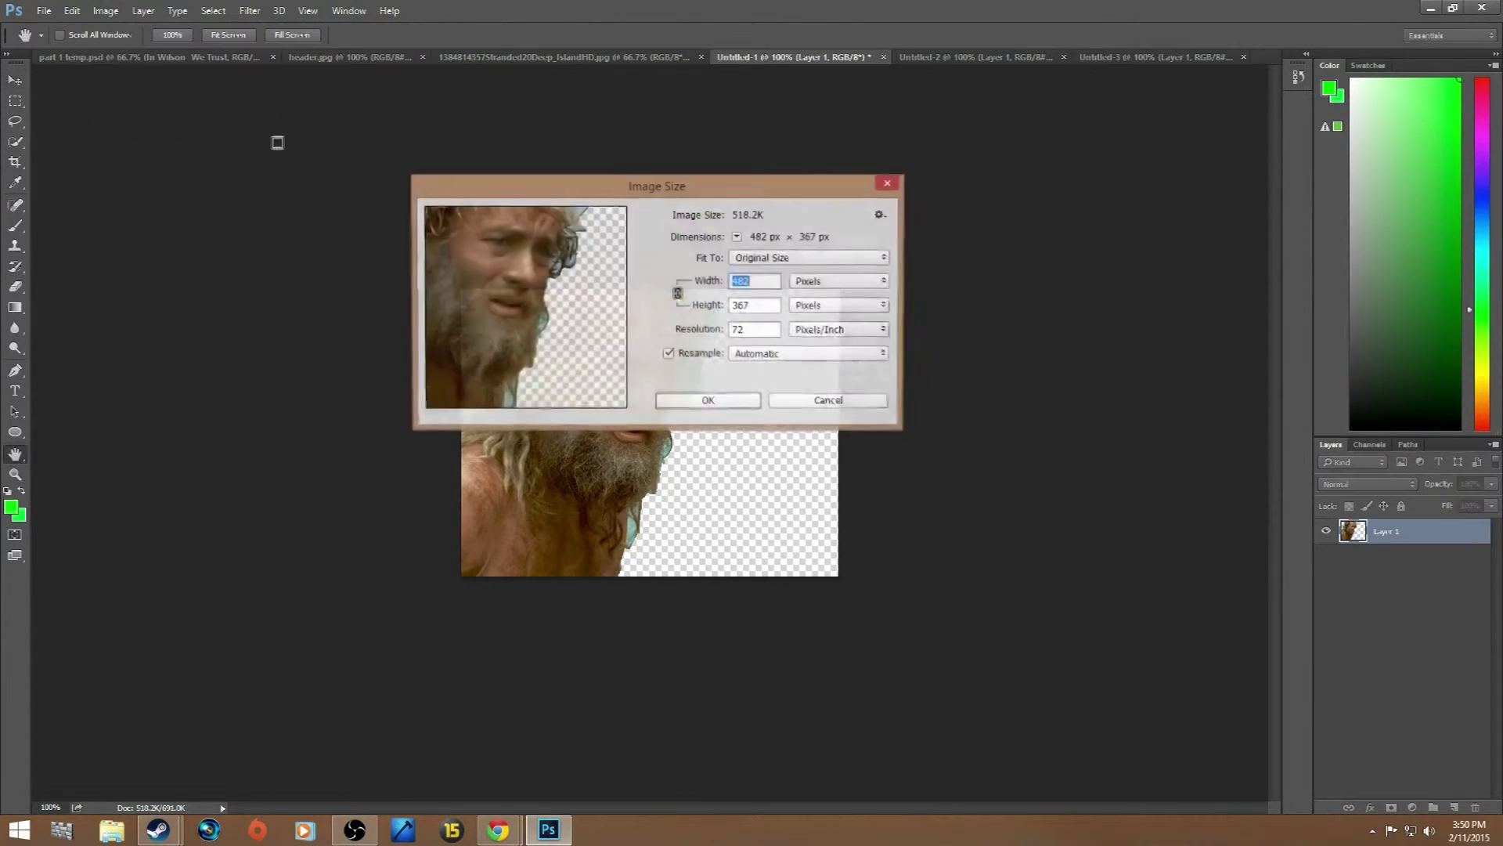
pyautogui.click(763, 330)
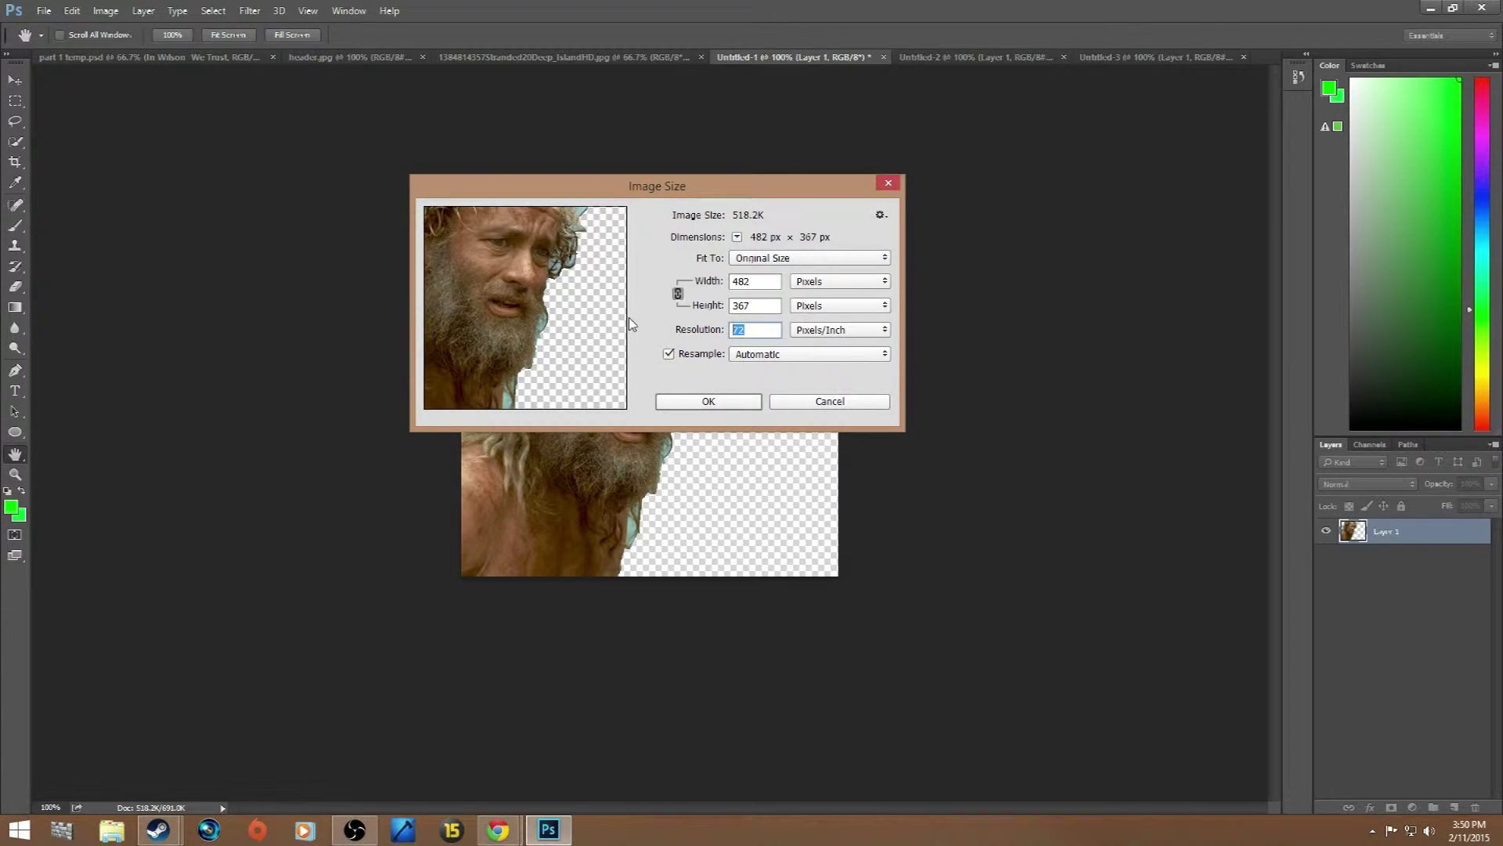
pyautogui.write('300')
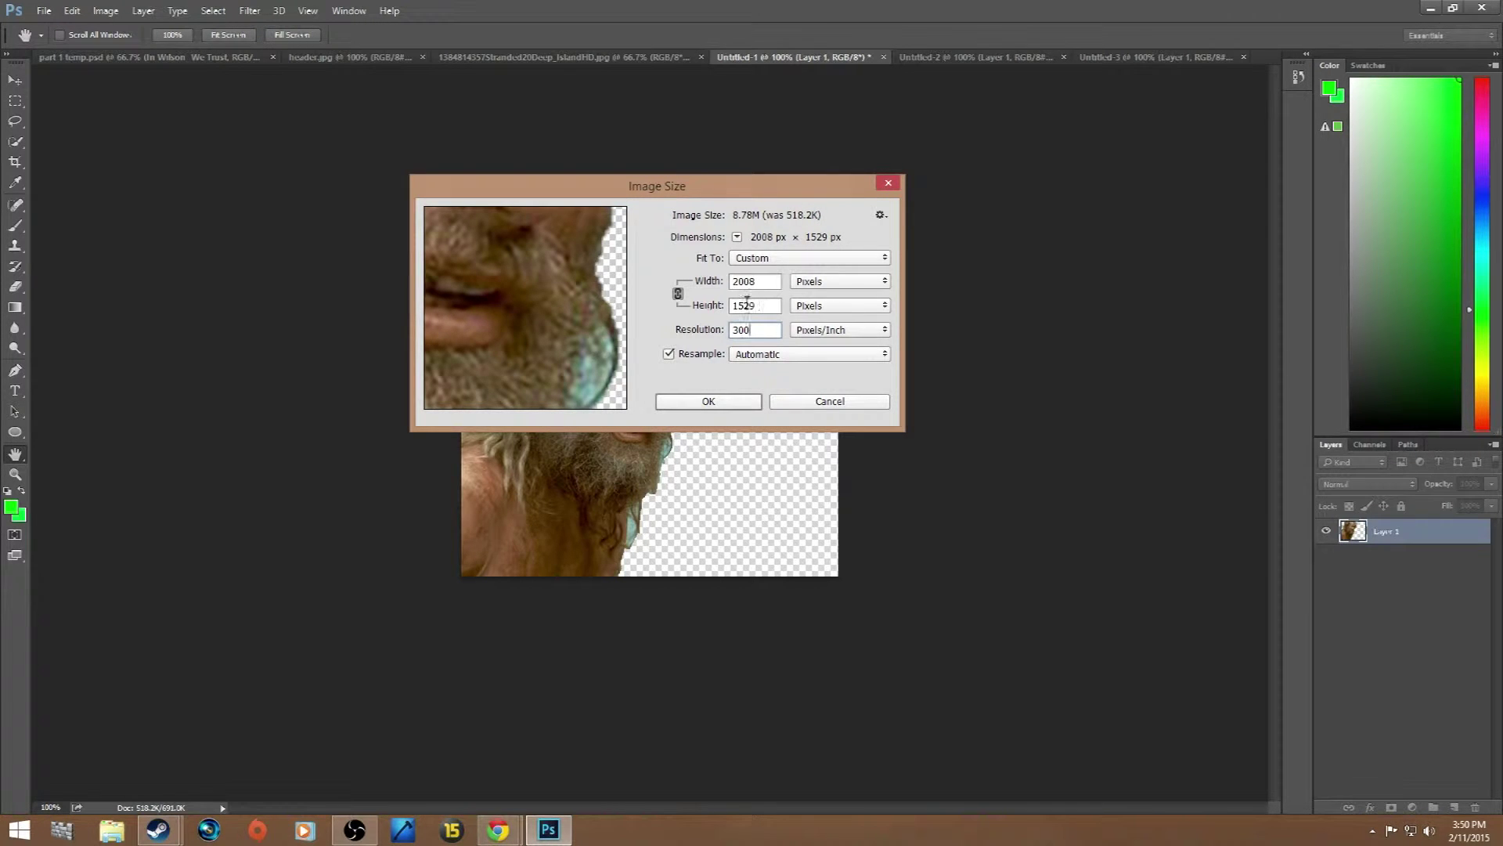
pyautogui.click(735, 403)
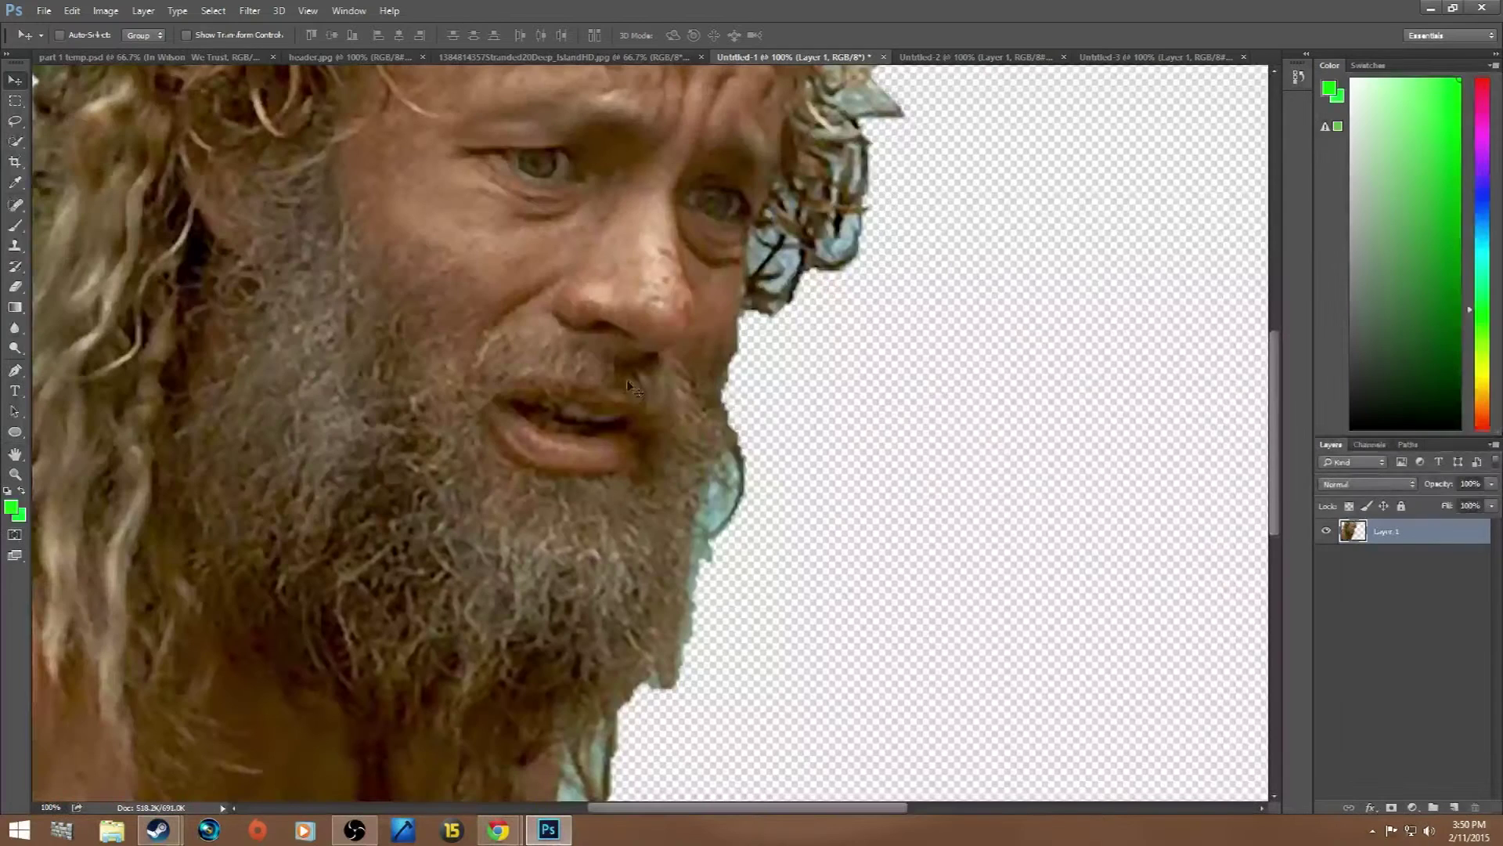
pyautogui.moveTo(635, 389); pyautogui.dragTo(392, 75)
# Step: Paste the enlarged castaway into the island screenshot, position it, then delete it again
pyautogui.click(366, 59)
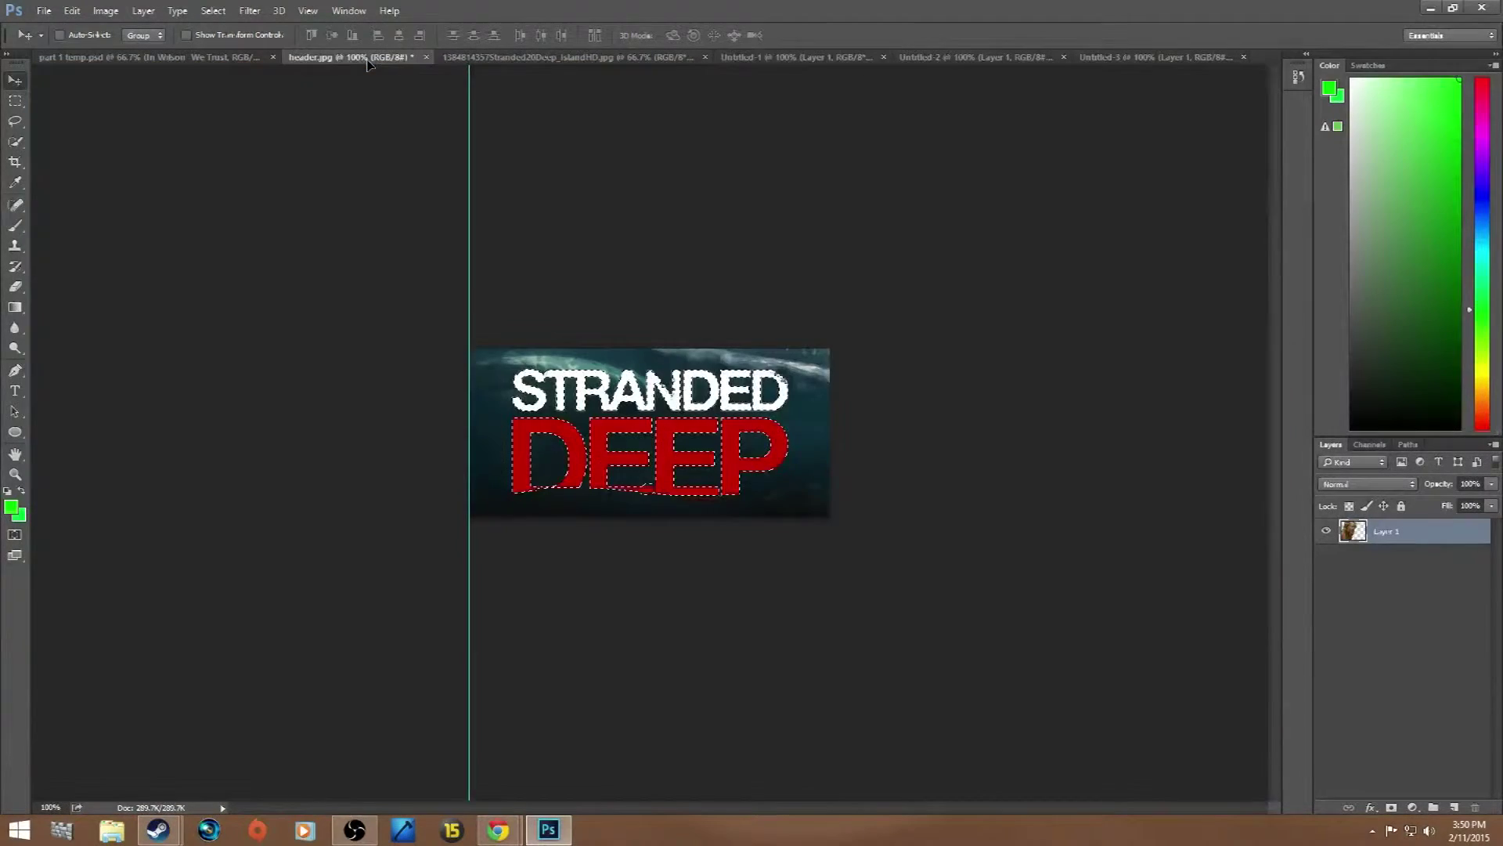
pyautogui.click(467, 56)
pyautogui.hotkey('ctrl', 'v')
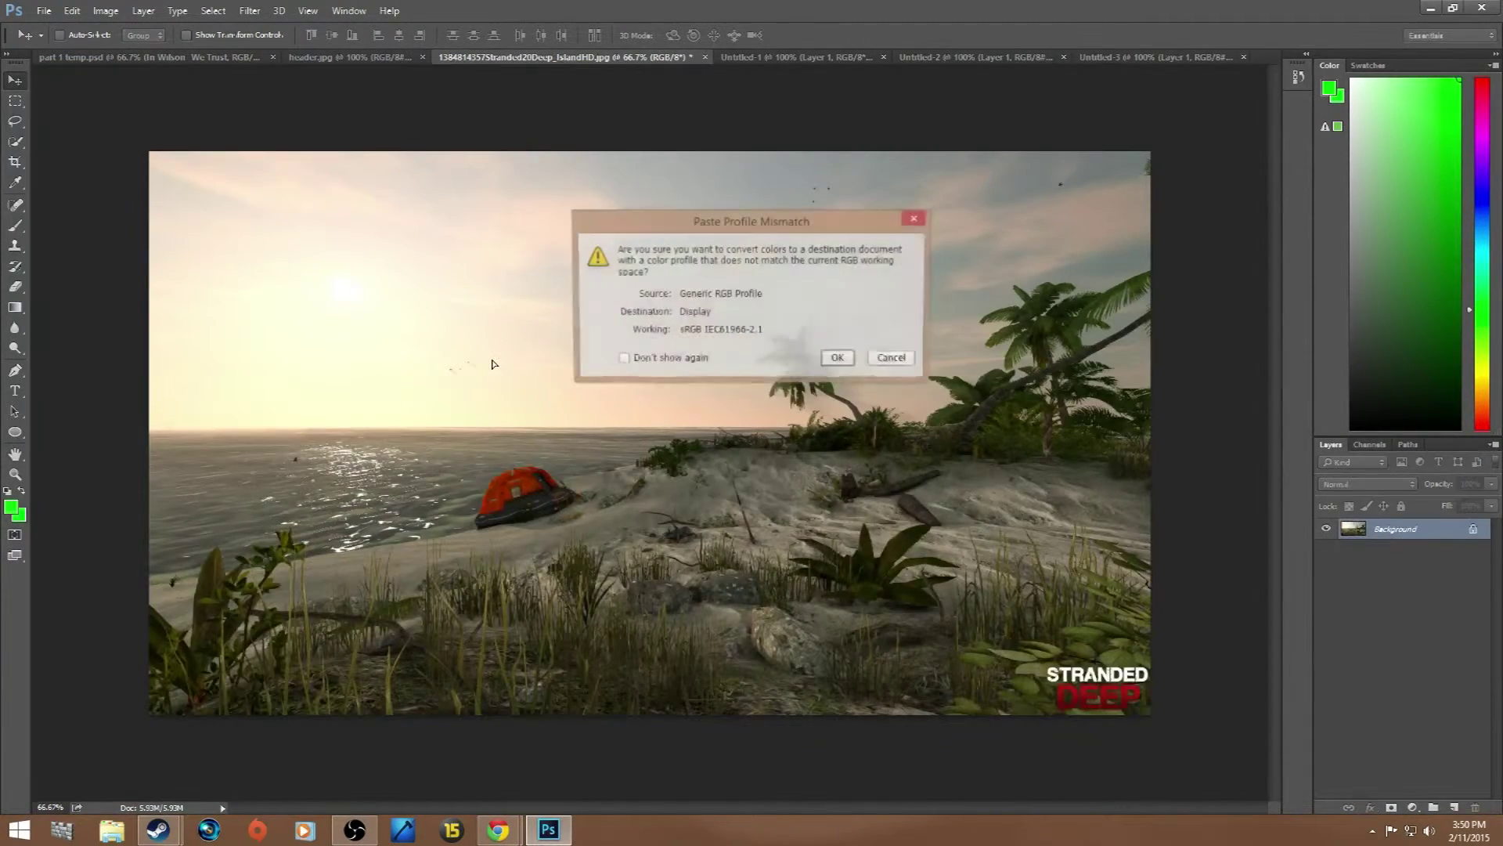
pyautogui.click(839, 359)
pyautogui.moveTo(494, 348); pyautogui.dragTo(525, 432)
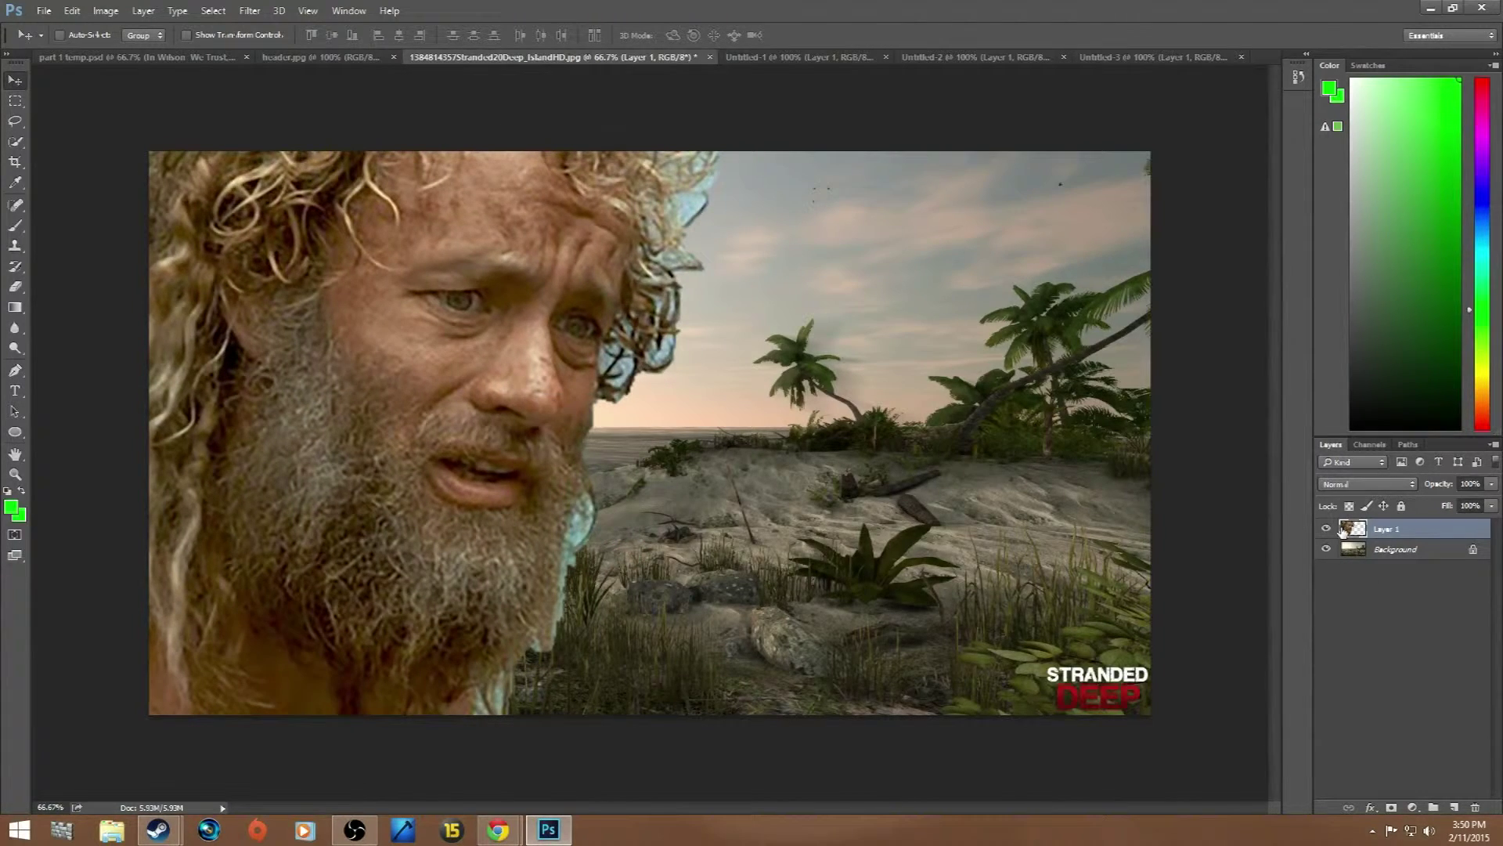
pyautogui.press('Delete')
pyautogui.click(822, 57)
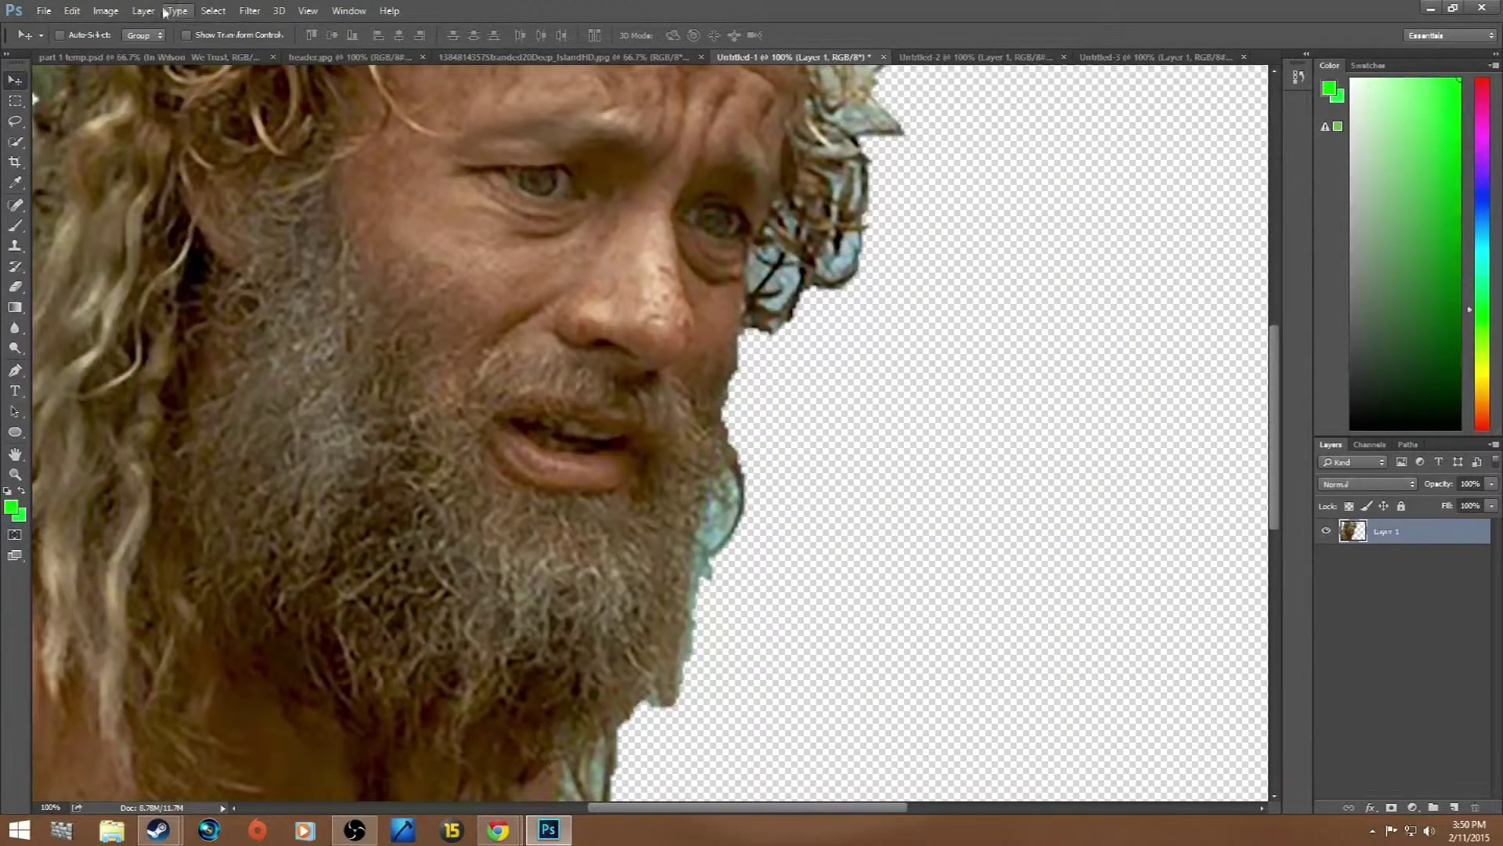
# Step: Reduce the castaway to 250 pixels/inch and drag it onto the island screenshot's left side
pyautogui.click(106, 10)
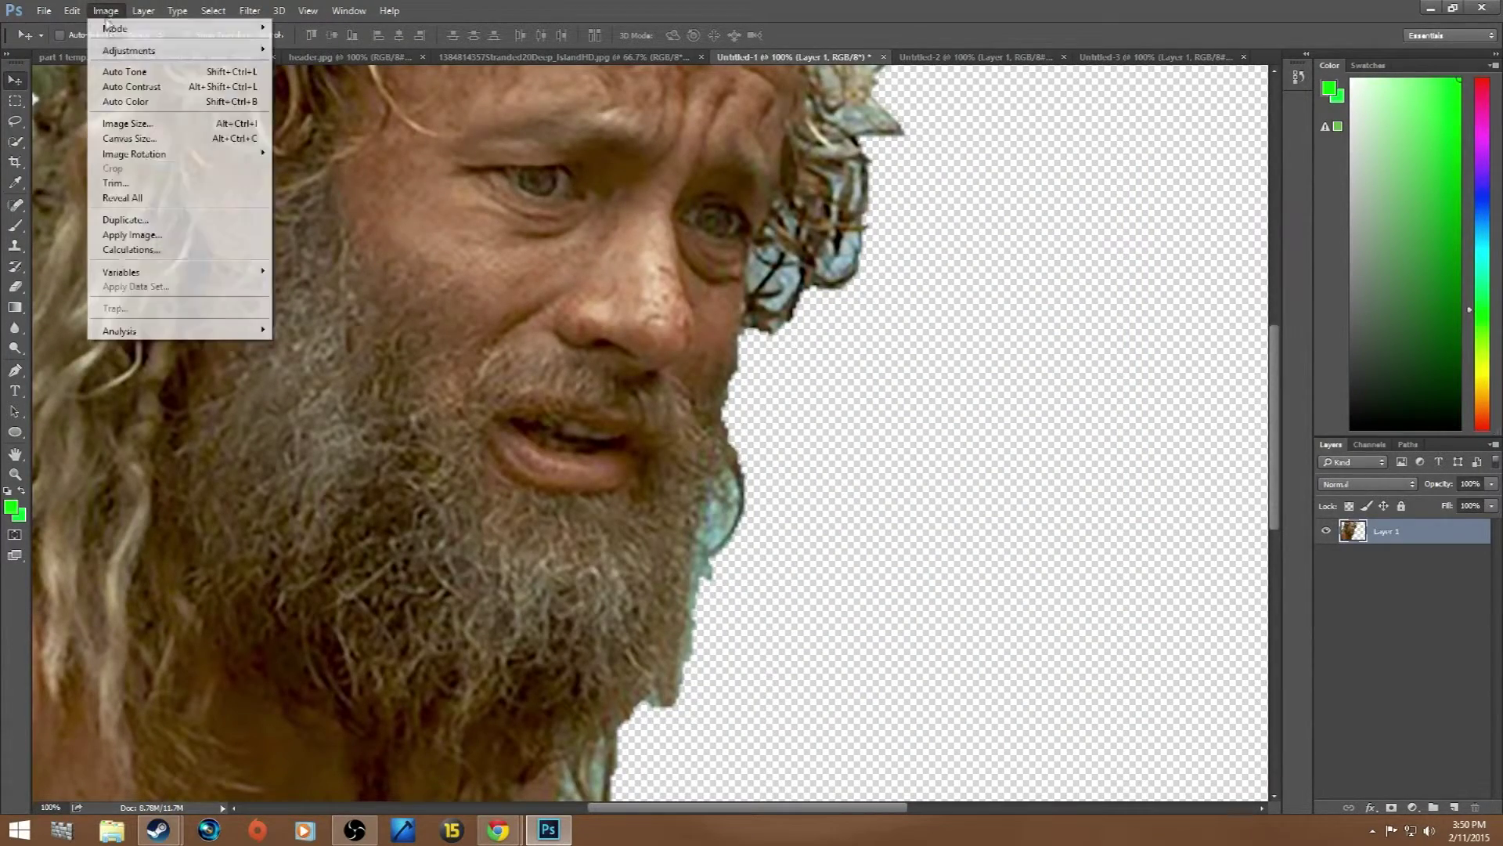
pyautogui.click(149, 124)
pyautogui.click(754, 330)
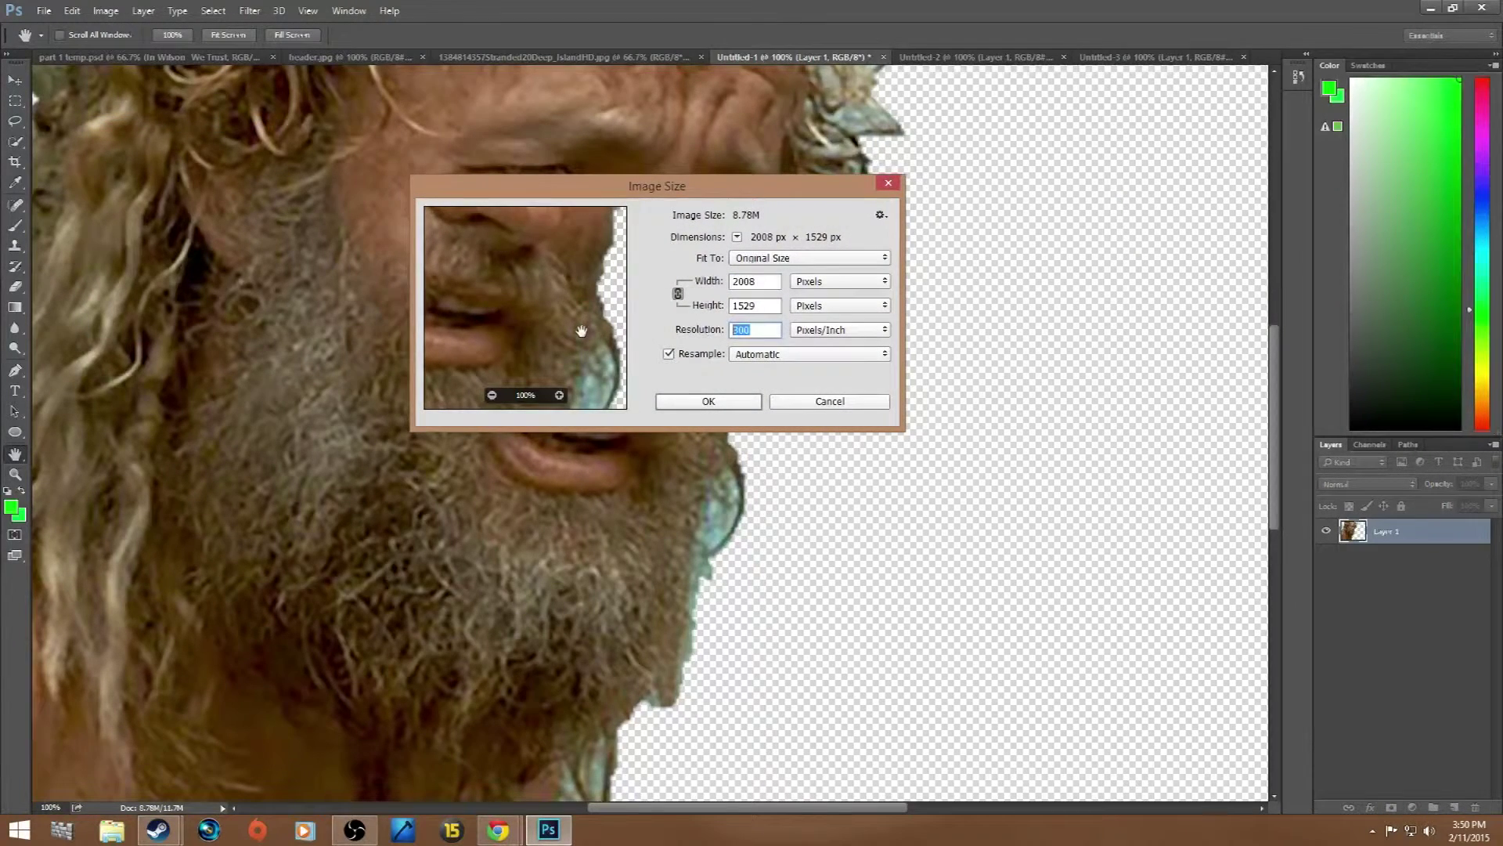
pyautogui.write('250')
pyautogui.click(709, 401)
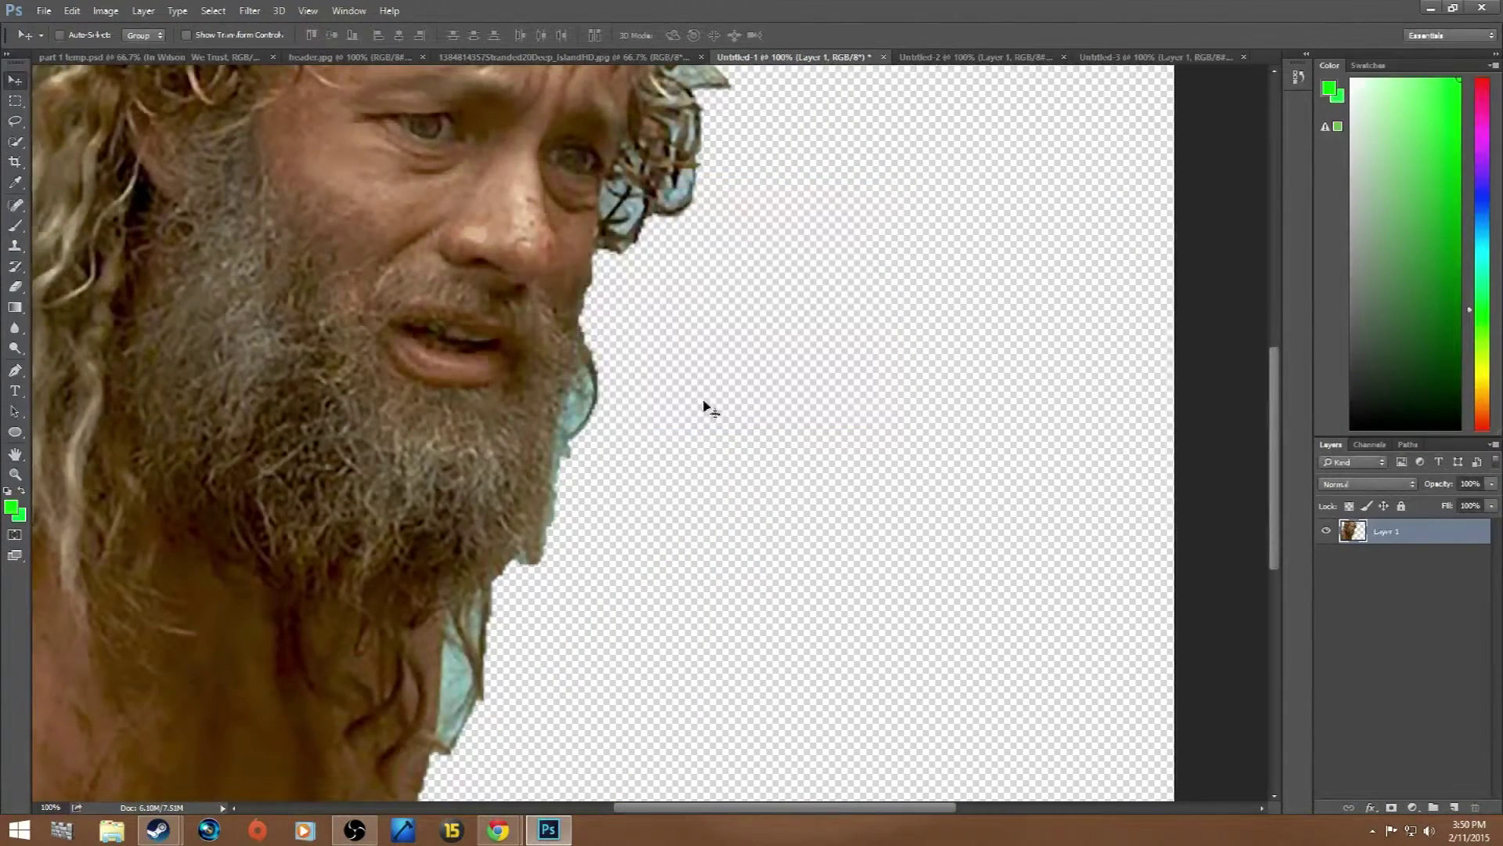
pyautogui.moveTo(704, 405); pyautogui.dragTo(460, 402)
pyautogui.click(839, 358)
# Step: Drag the Wilson ball beside the castaway on the island, then remove it again
pyautogui.click(791, 58)
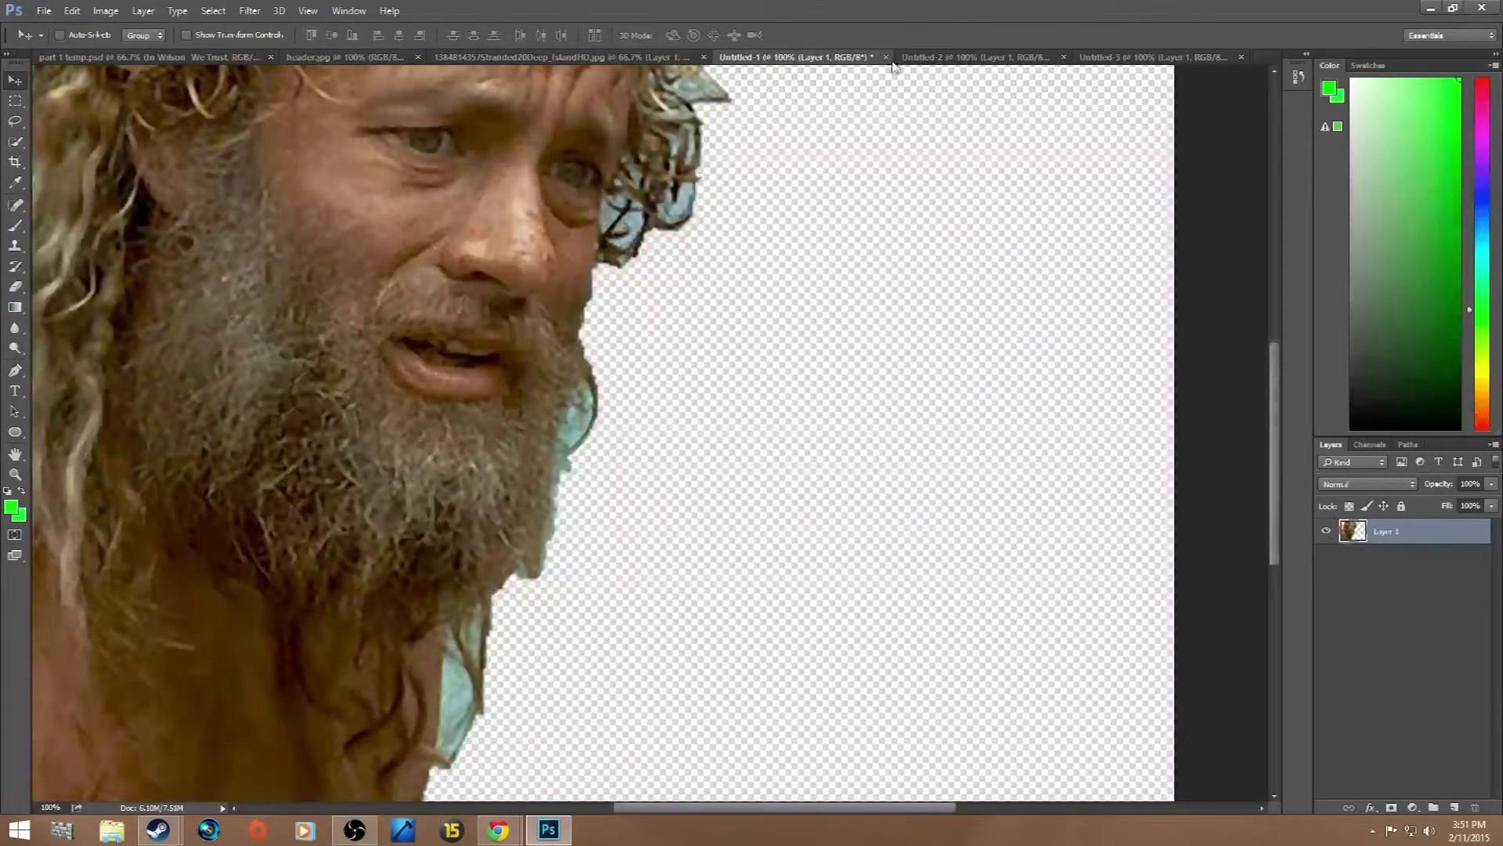
pyautogui.click(918, 61)
pyautogui.moveTo(664, 433); pyautogui.dragTo(786, 606)
pyautogui.moveTo(817, 539); pyautogui.dragTo(673, 537)
pyautogui.press('Delete')
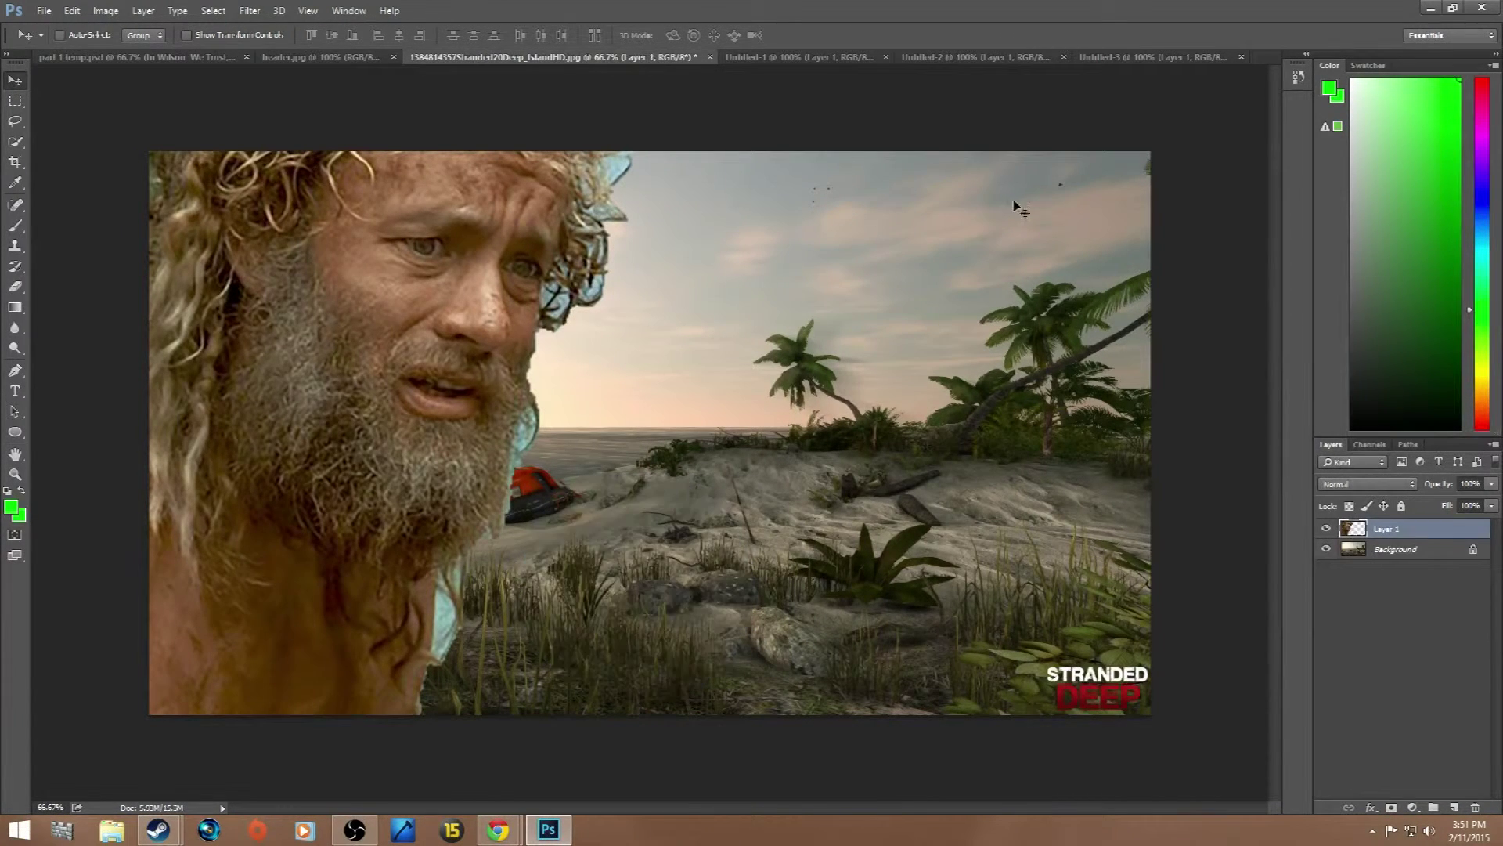
pyautogui.click(939, 62)
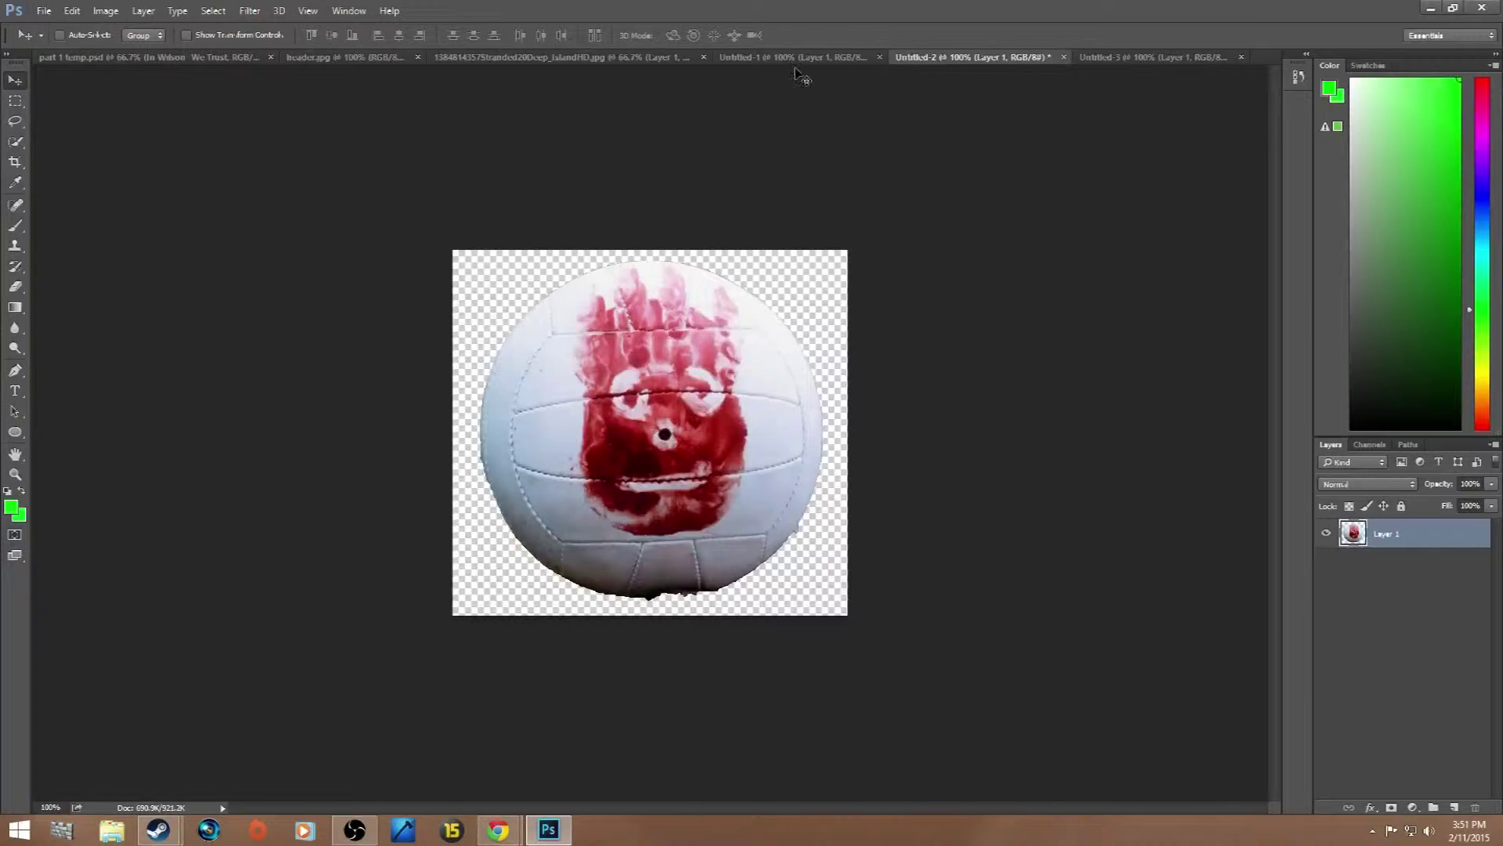
# Step: Set the ball's resolution to 125, drag it onto the island, then undo the oversized result
pyautogui.click(104, 11)
pyautogui.click(149, 127)
pyautogui.click(705, 329)
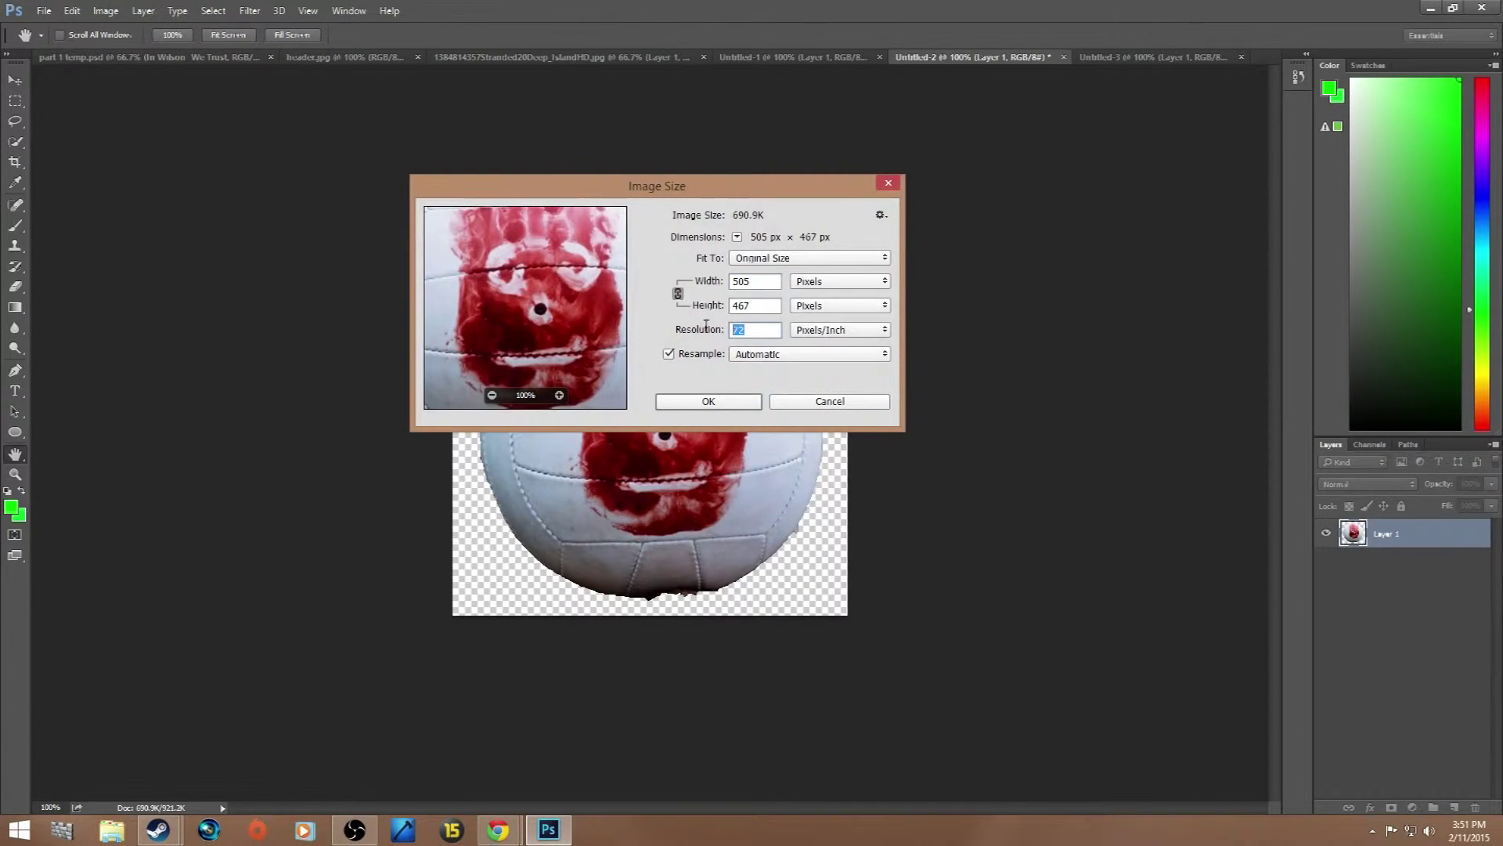
pyautogui.write('125')
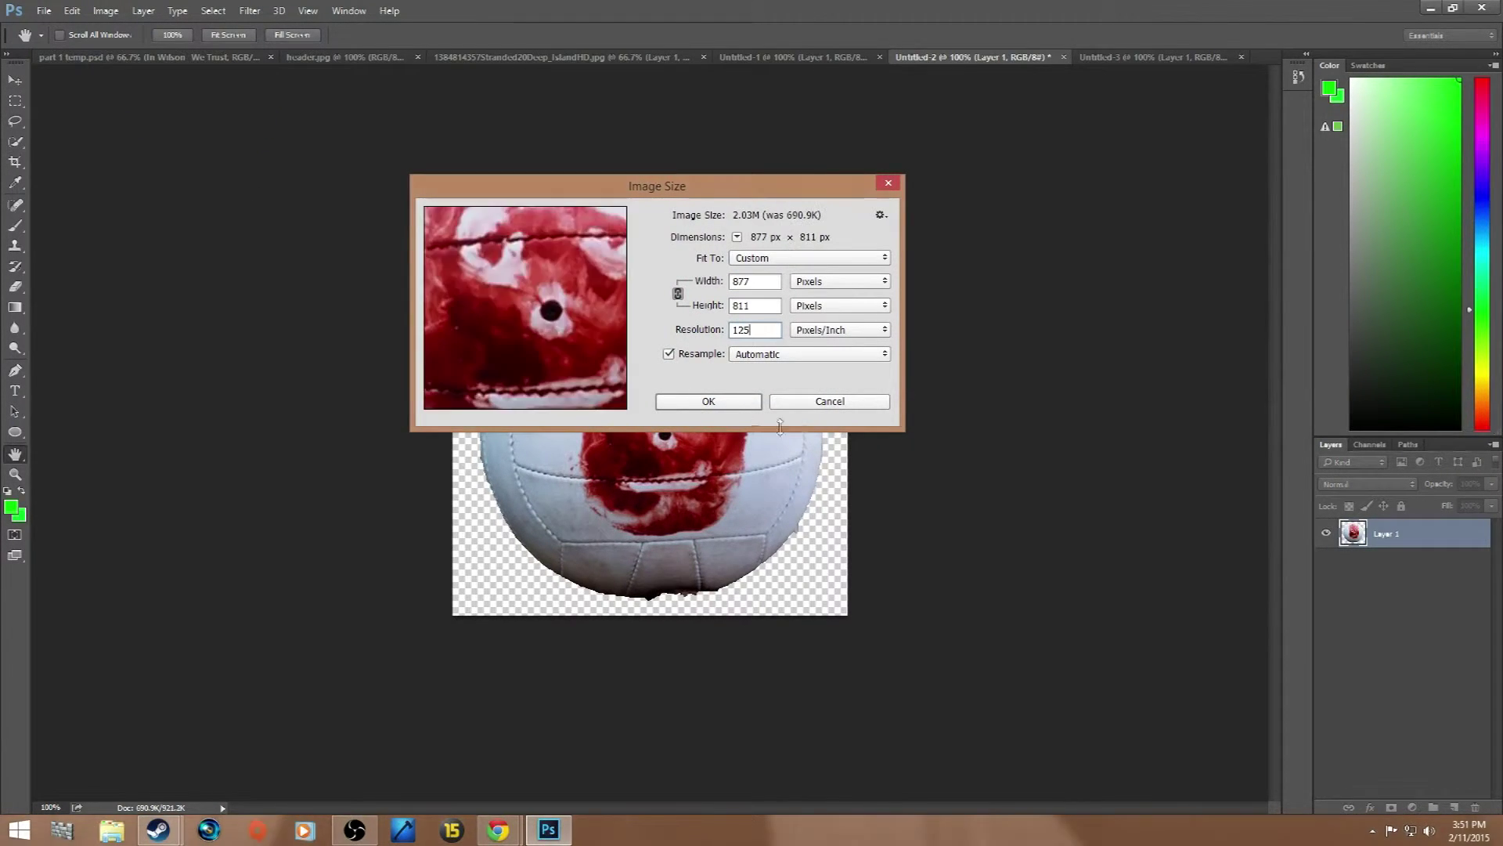
pyautogui.click(717, 404)
pyautogui.moveTo(714, 423); pyautogui.dragTo(713, 583)
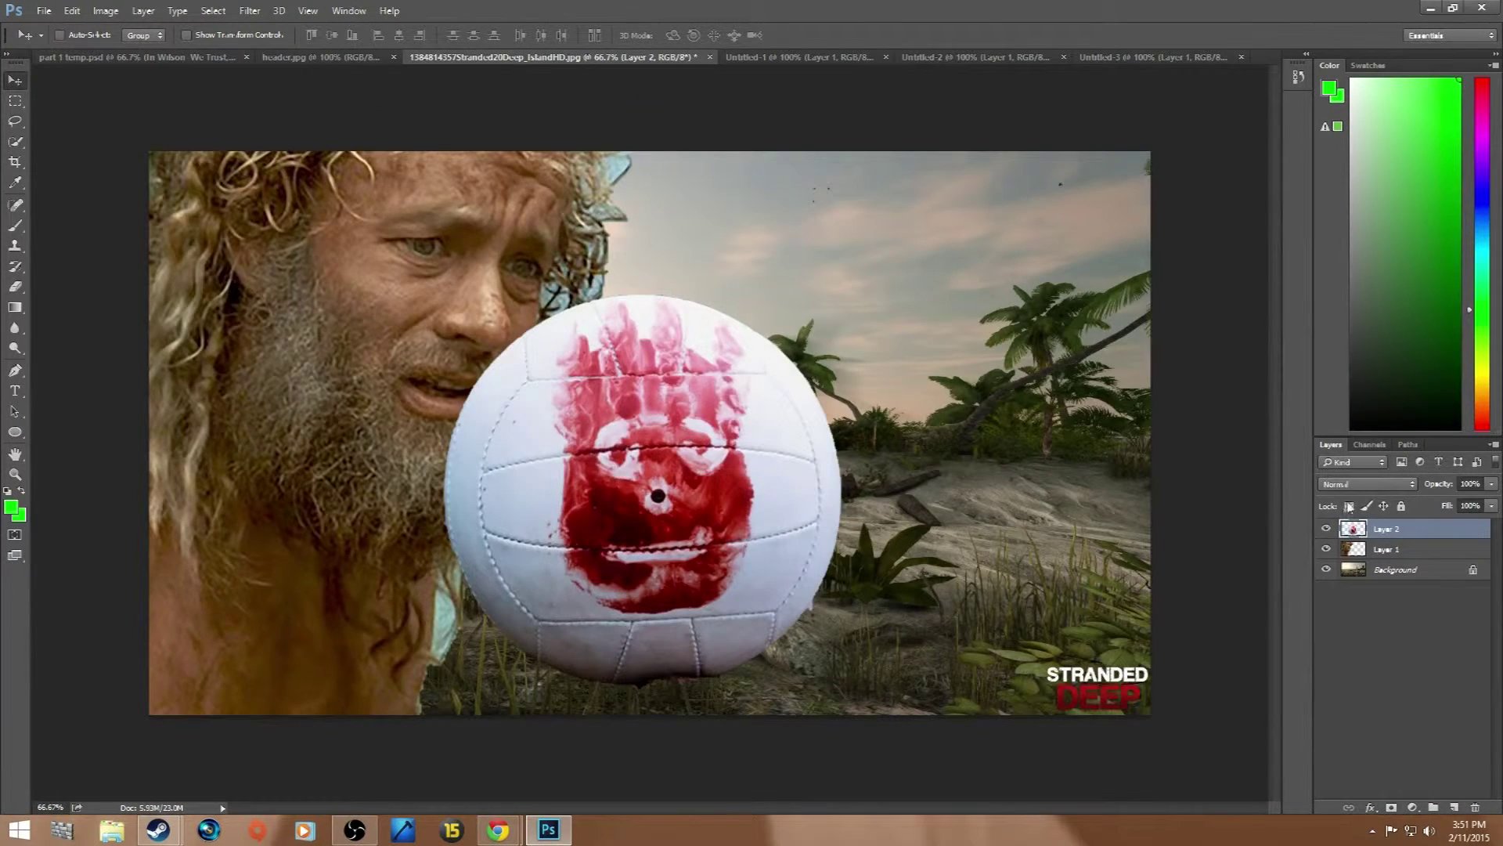
pyautogui.hotkey('ctrl', 'z')
# Step: Resize the ball with a value of 10 and drag it onto the island as a new layer
pyautogui.click(861, 57)
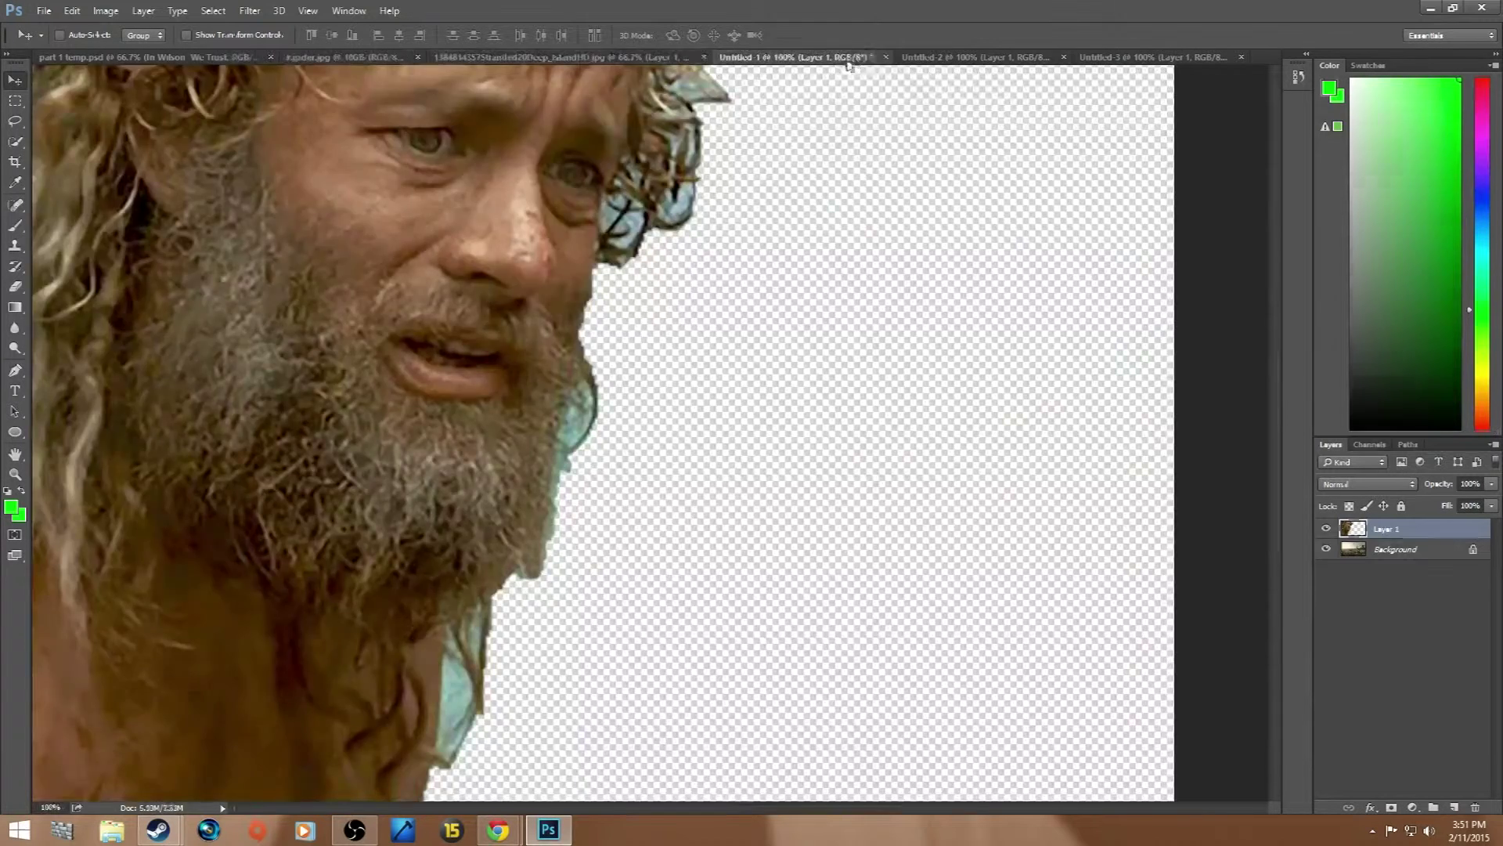
pyautogui.click(950, 59)
pyautogui.click(105, 10)
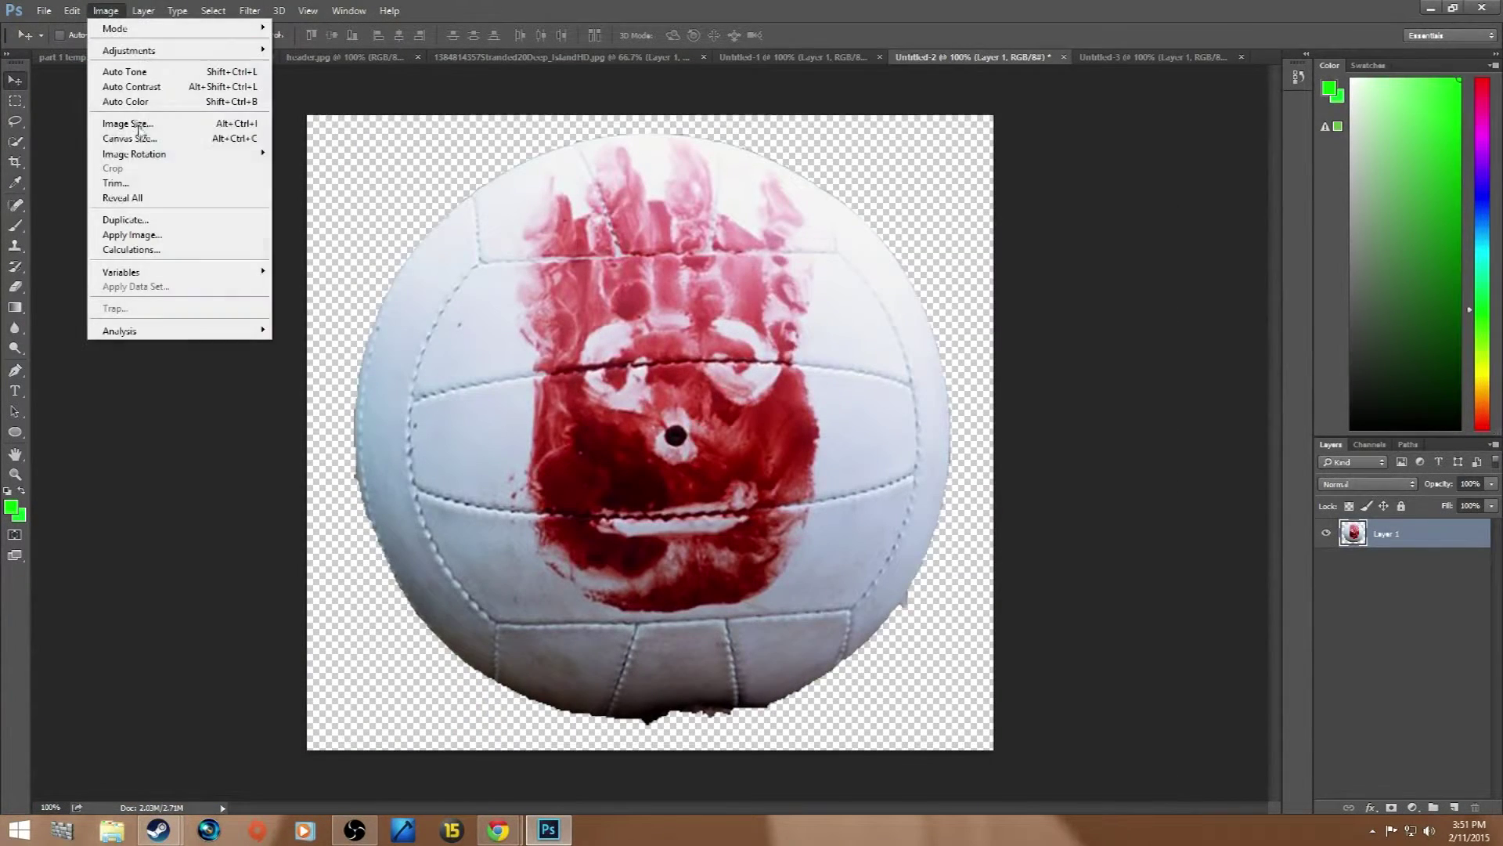
pyautogui.click(143, 123)
pyautogui.write('100')
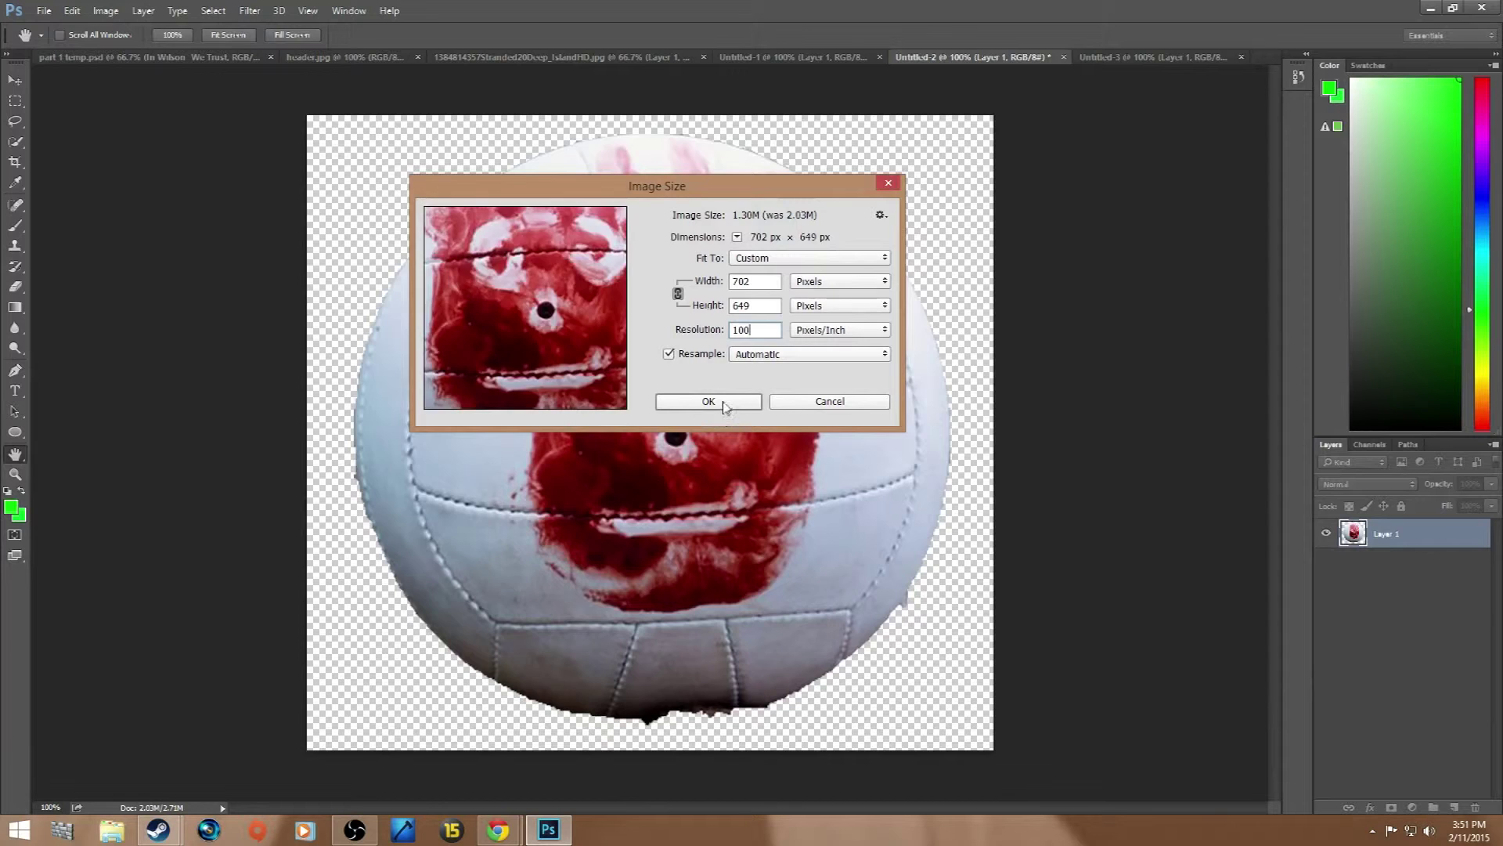
pyautogui.click(721, 402)
pyautogui.press('v')
pyautogui.moveTo(666, 438); pyautogui.dragTo(675, 597)
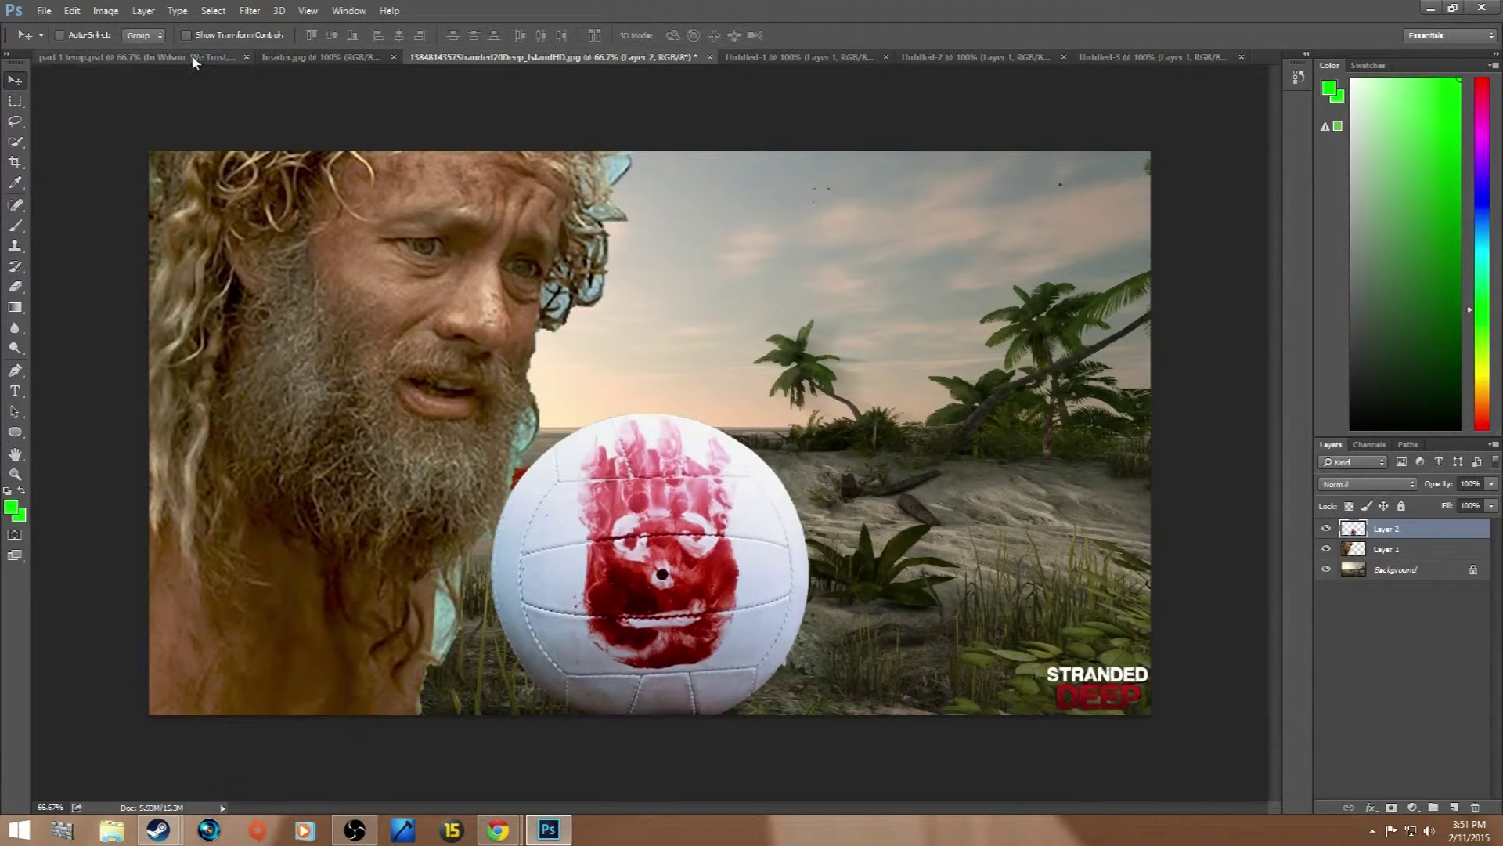
# Step: Compare the composite against the finished part 1 temp.psd reference
pyautogui.click(194, 58)
pyautogui.click(572, 58)
pyautogui.moveTo(638, 558); pyautogui.dragTo(638, 557)
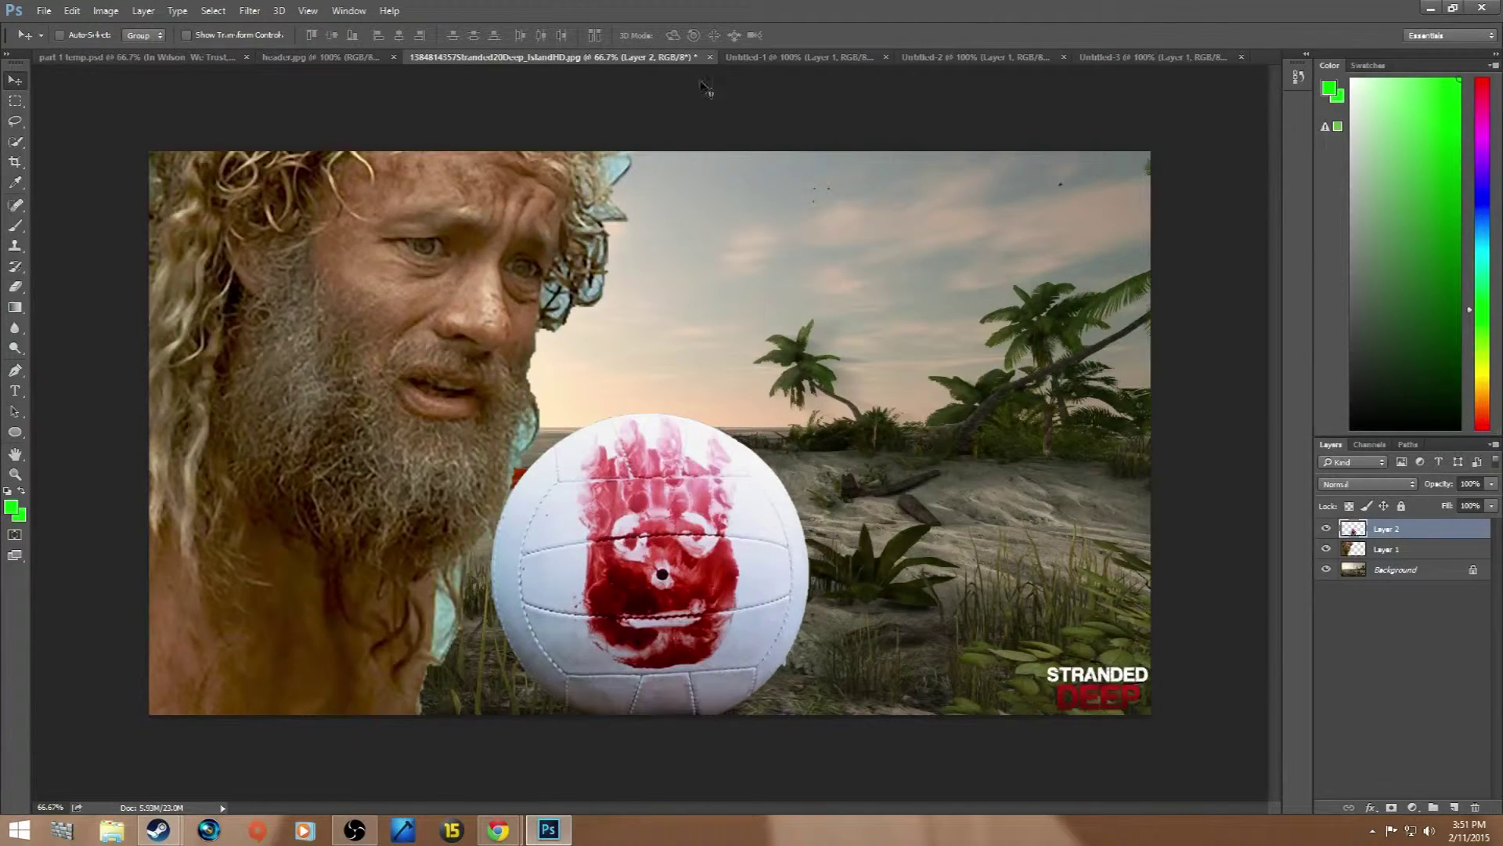
pyautogui.click(212, 60)
# Step: Drag the unresized STRANDED DEEP logo onto the island, then undo it as too small
pyautogui.click(548, 58)
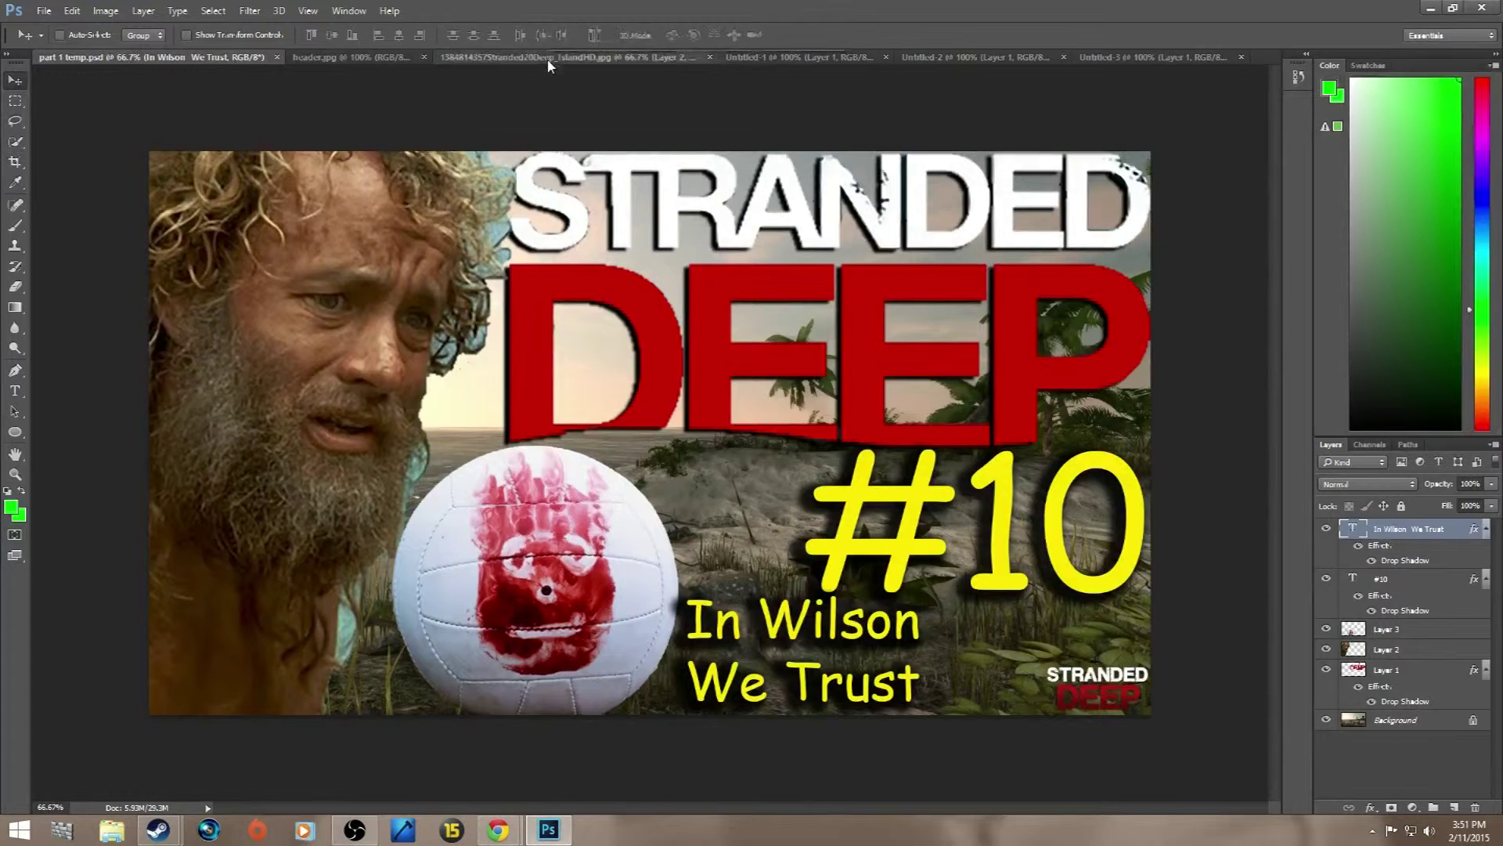
pyautogui.click(801, 60)
pyautogui.click(1006, 59)
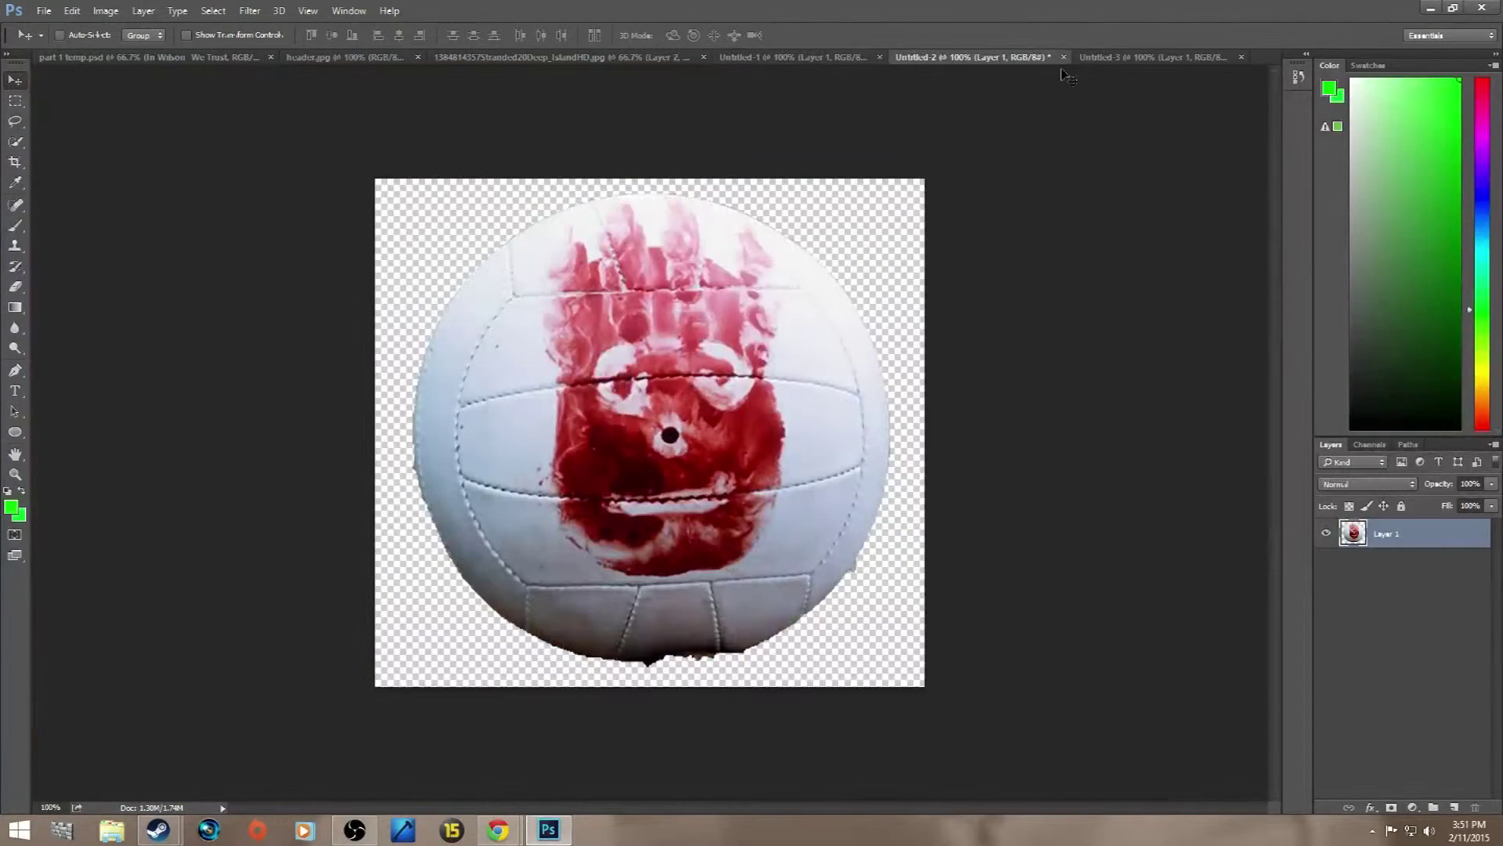
pyautogui.click(1142, 61)
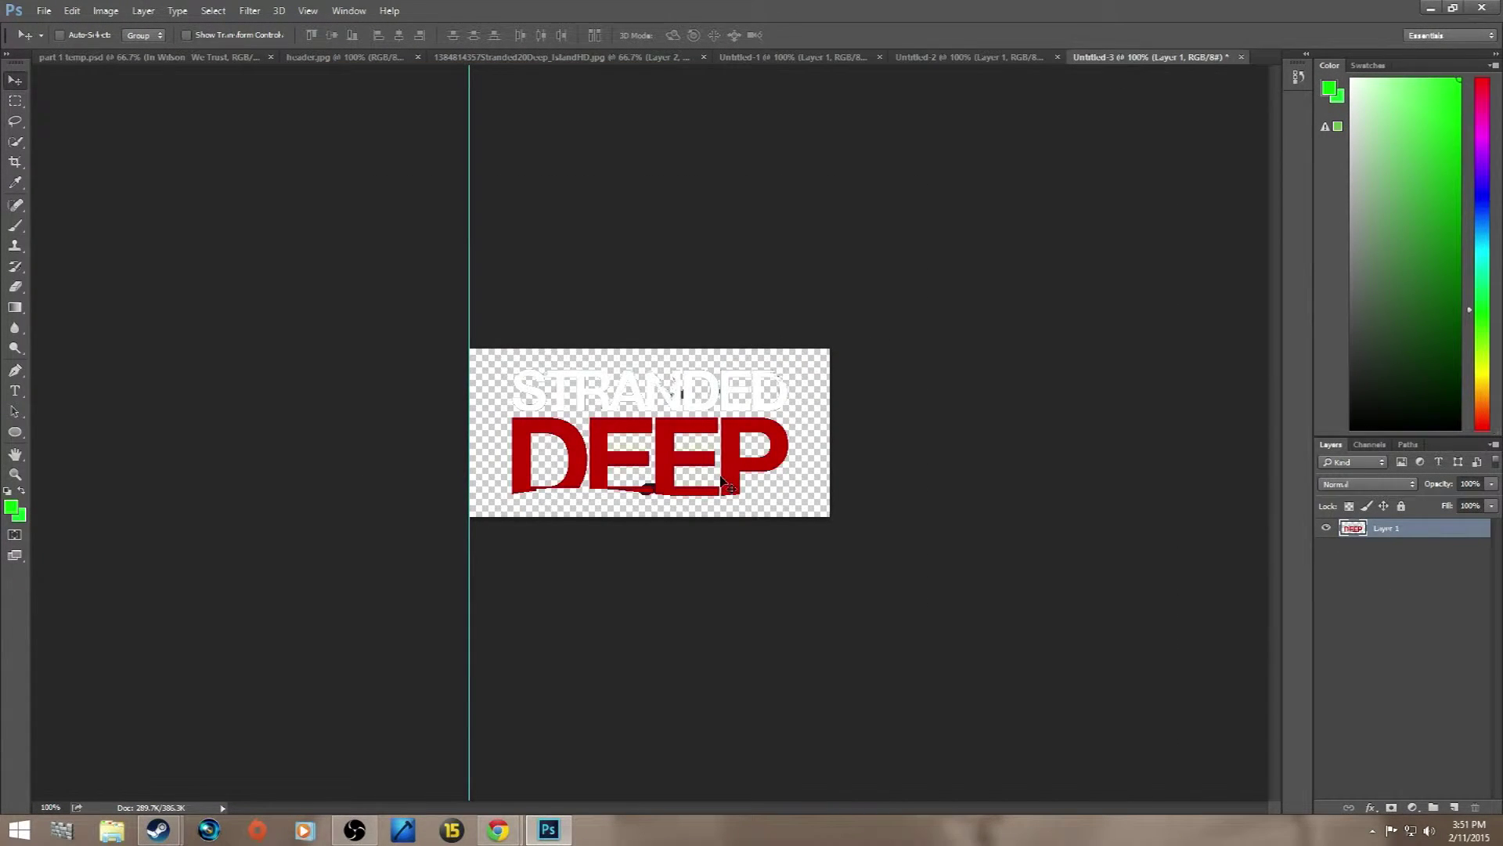
pyautogui.moveTo(722, 479); pyautogui.dragTo(920, 317)
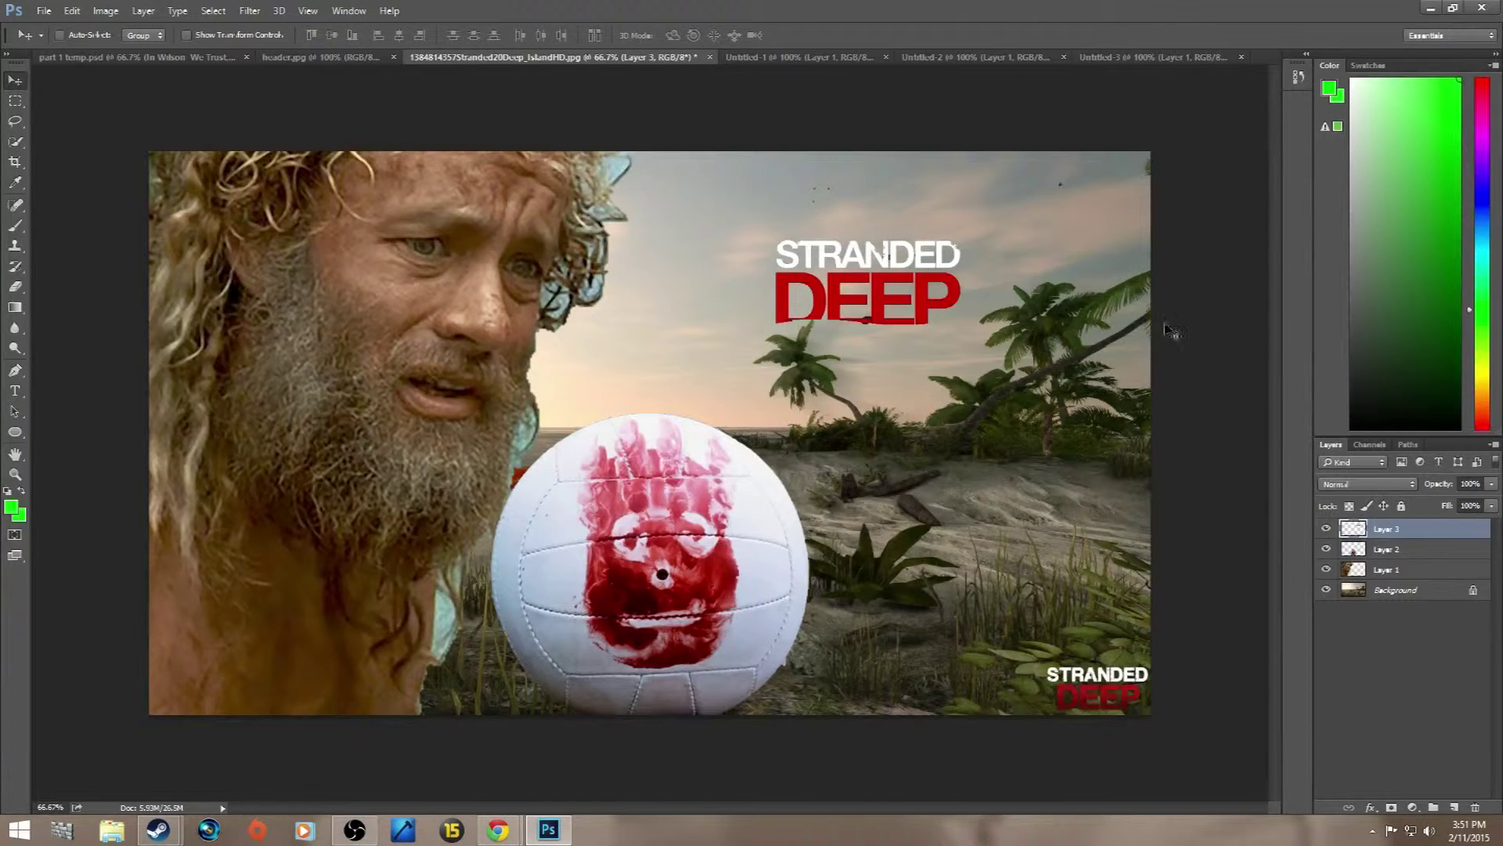
pyautogui.hotkey('ctrl', 'z')
# Step: Raise the logo's resolution to 150, drag it onto the island, then remove it again
pyautogui.click(1106, 60)
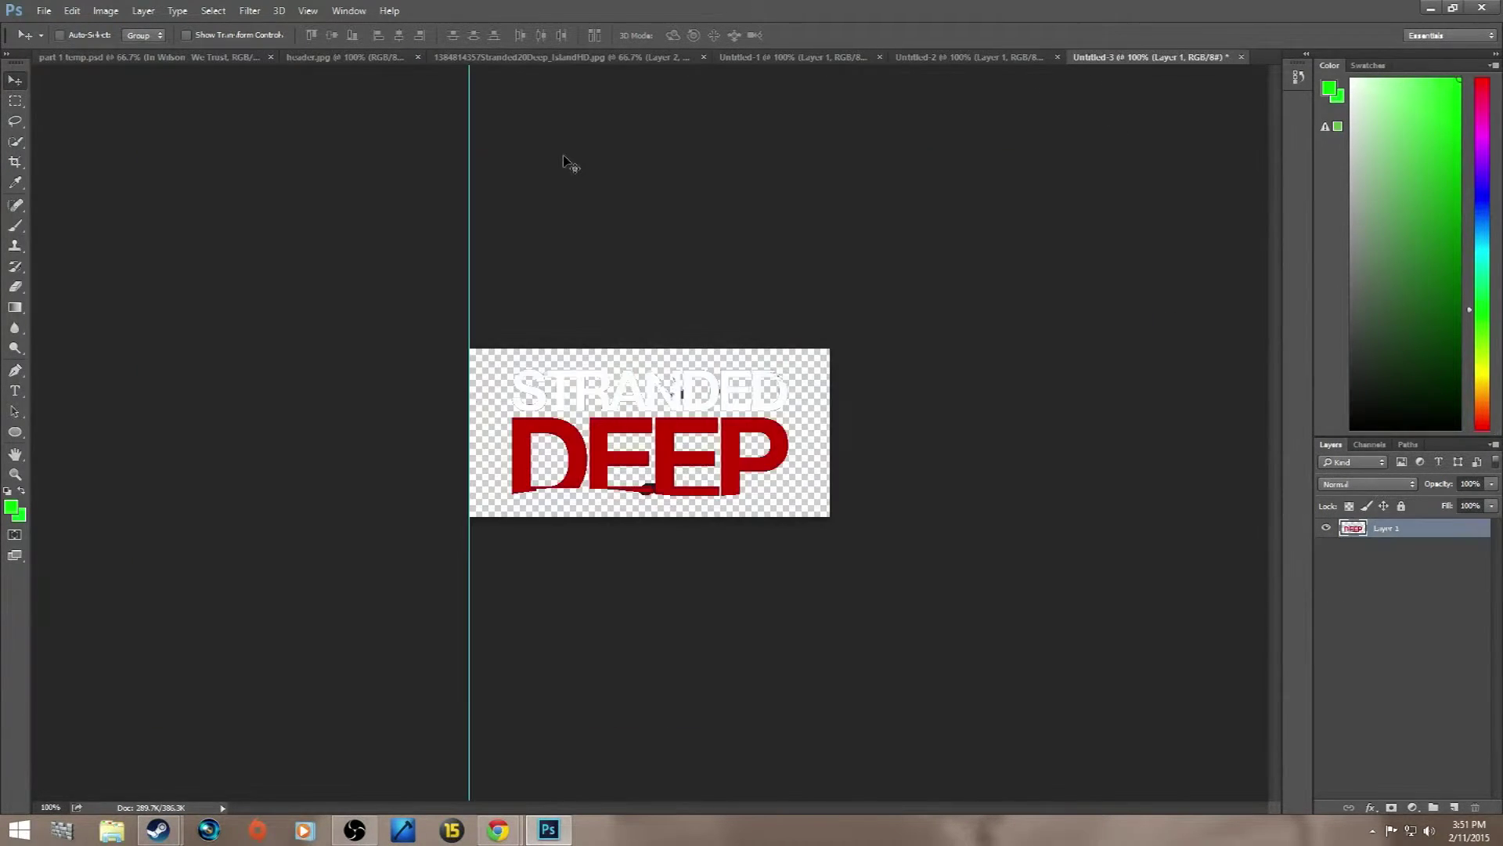
pyautogui.click(105, 10)
pyautogui.click(126, 123)
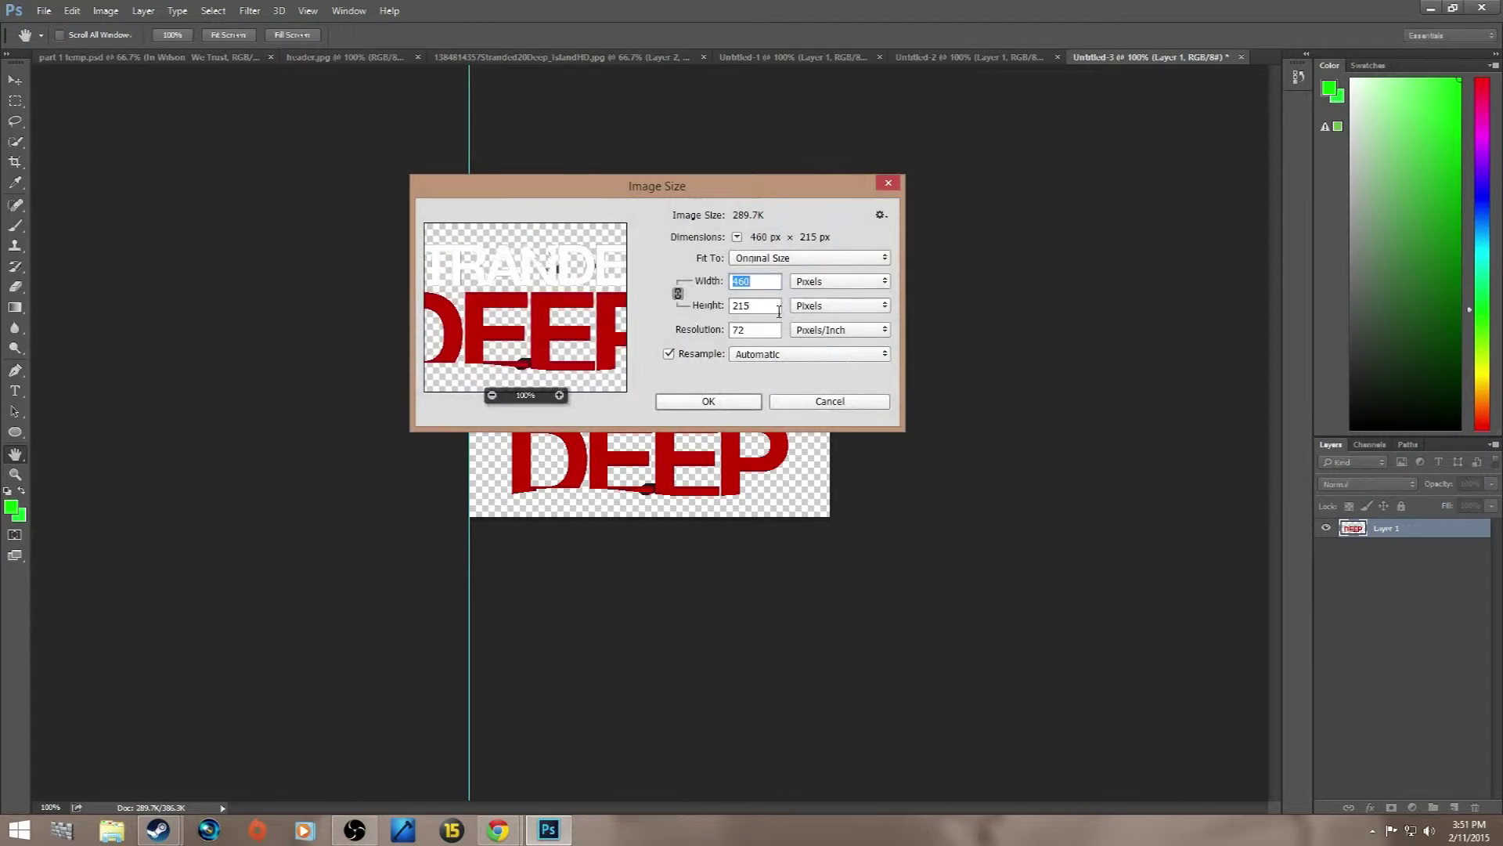
pyautogui.click(746, 330)
pyautogui.write('150')
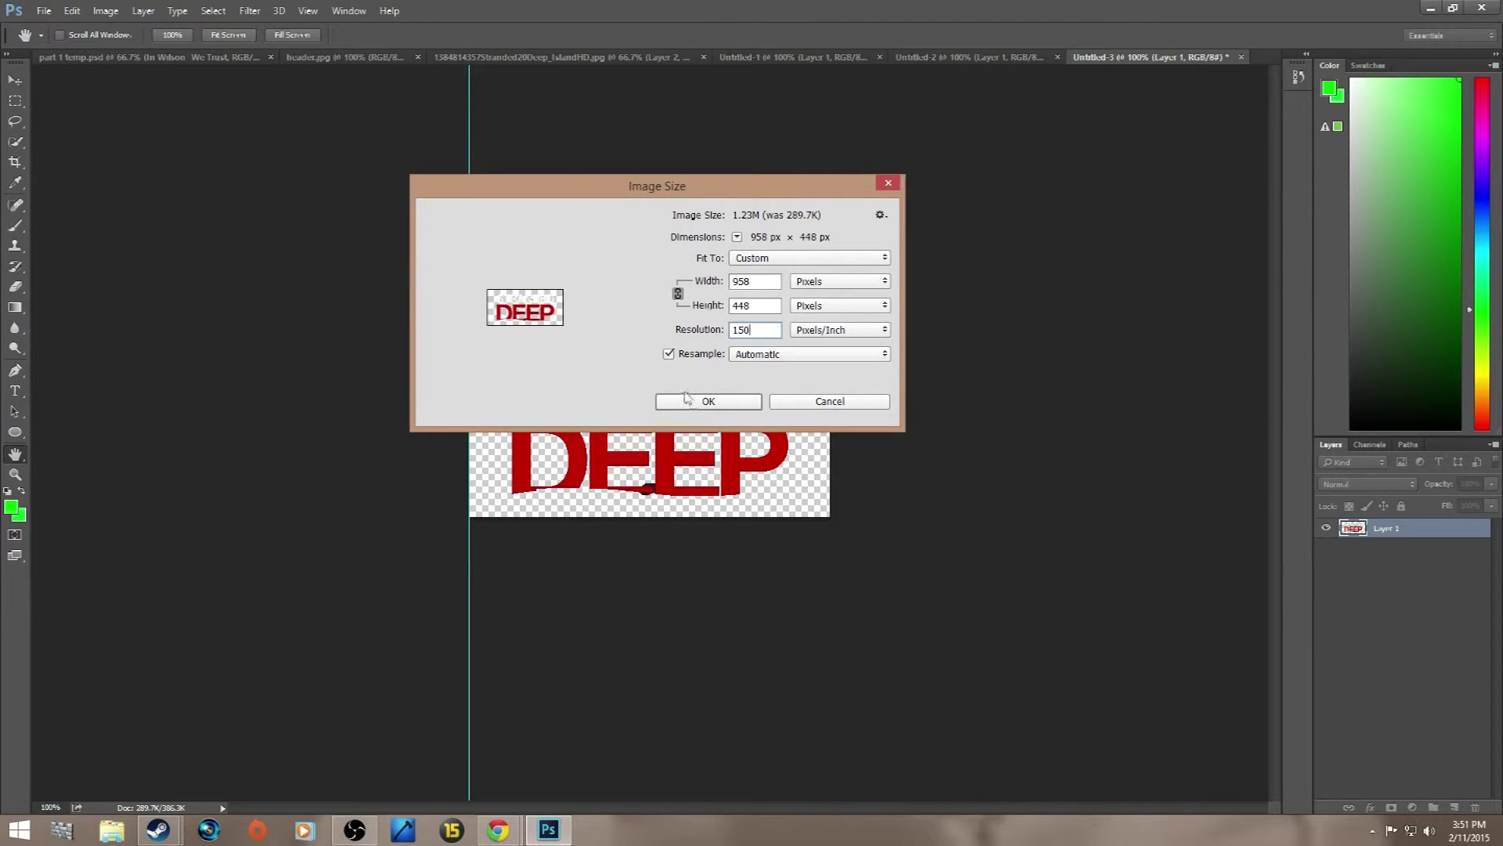
pyautogui.click(728, 402)
pyautogui.moveTo(728, 445); pyautogui.dragTo(850, 356)
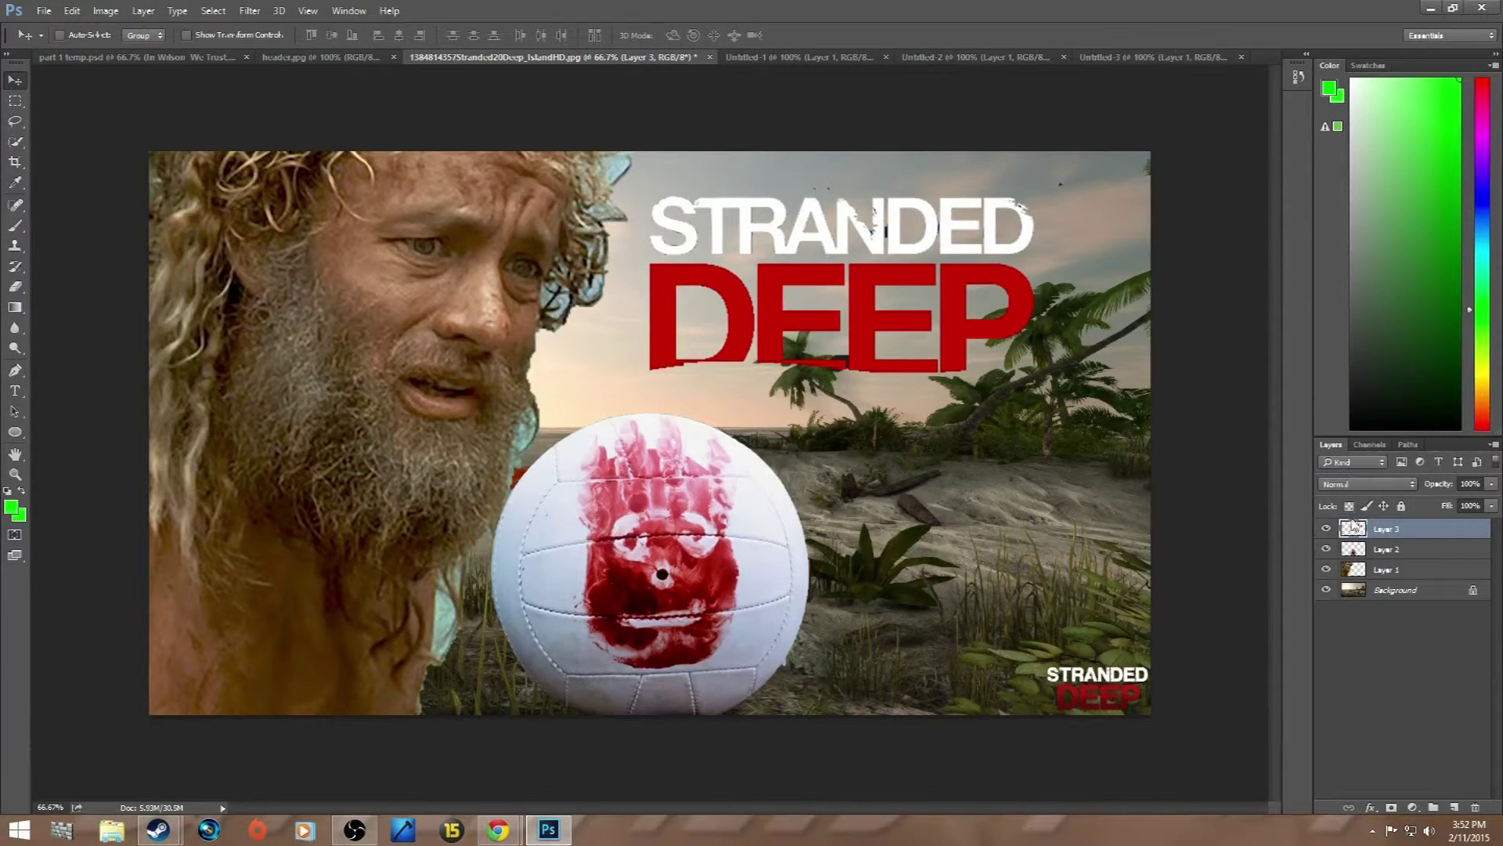
pyautogui.press('Delete')
# Step: Raise the logo's resolution to 200 and drag it onto the island's top right
pyautogui.click(1099, 58)
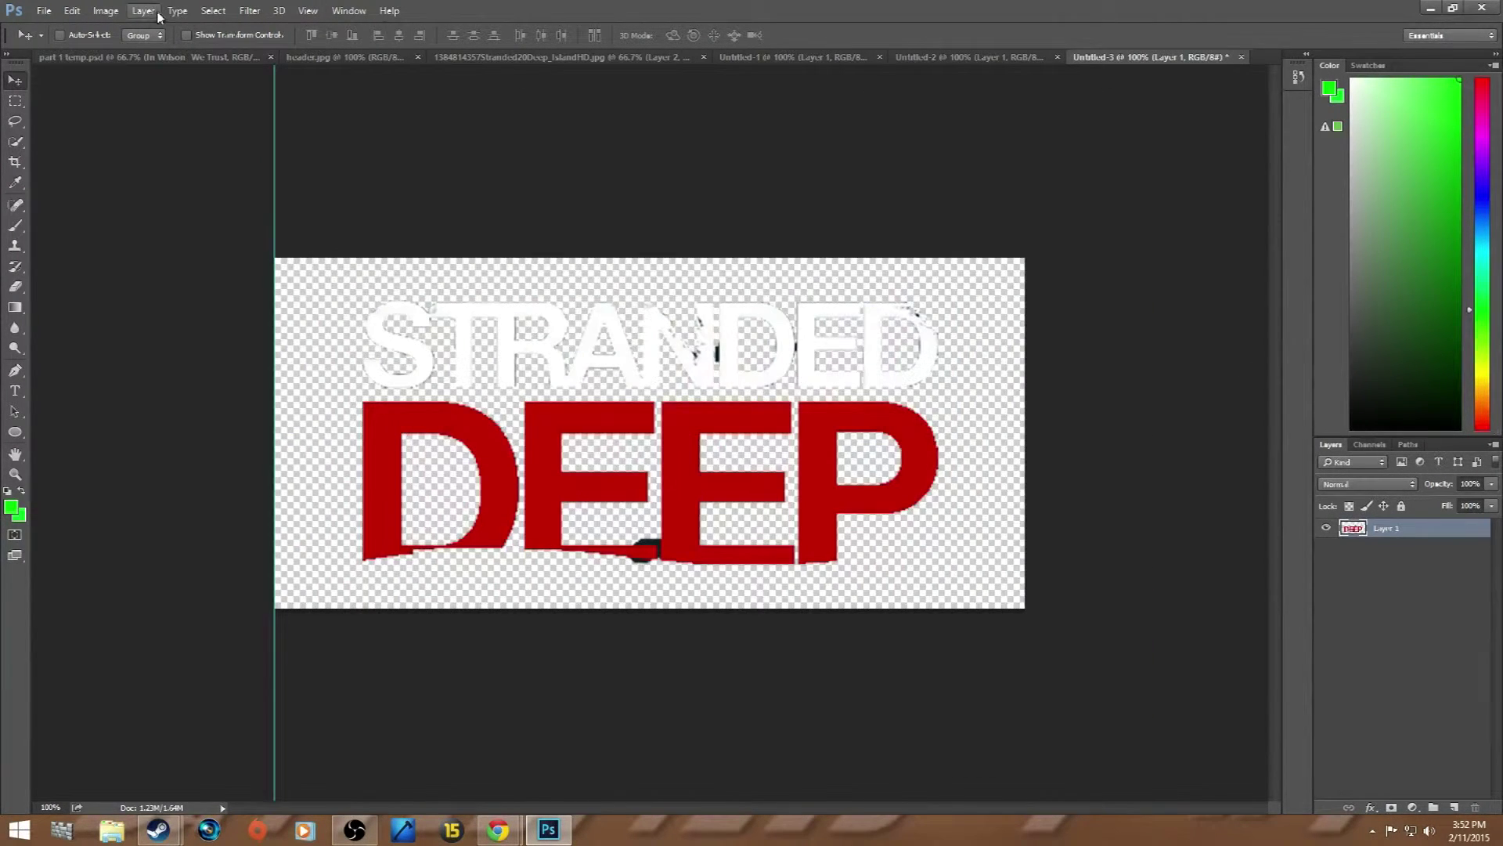
pyautogui.click(105, 11)
pyautogui.click(148, 122)
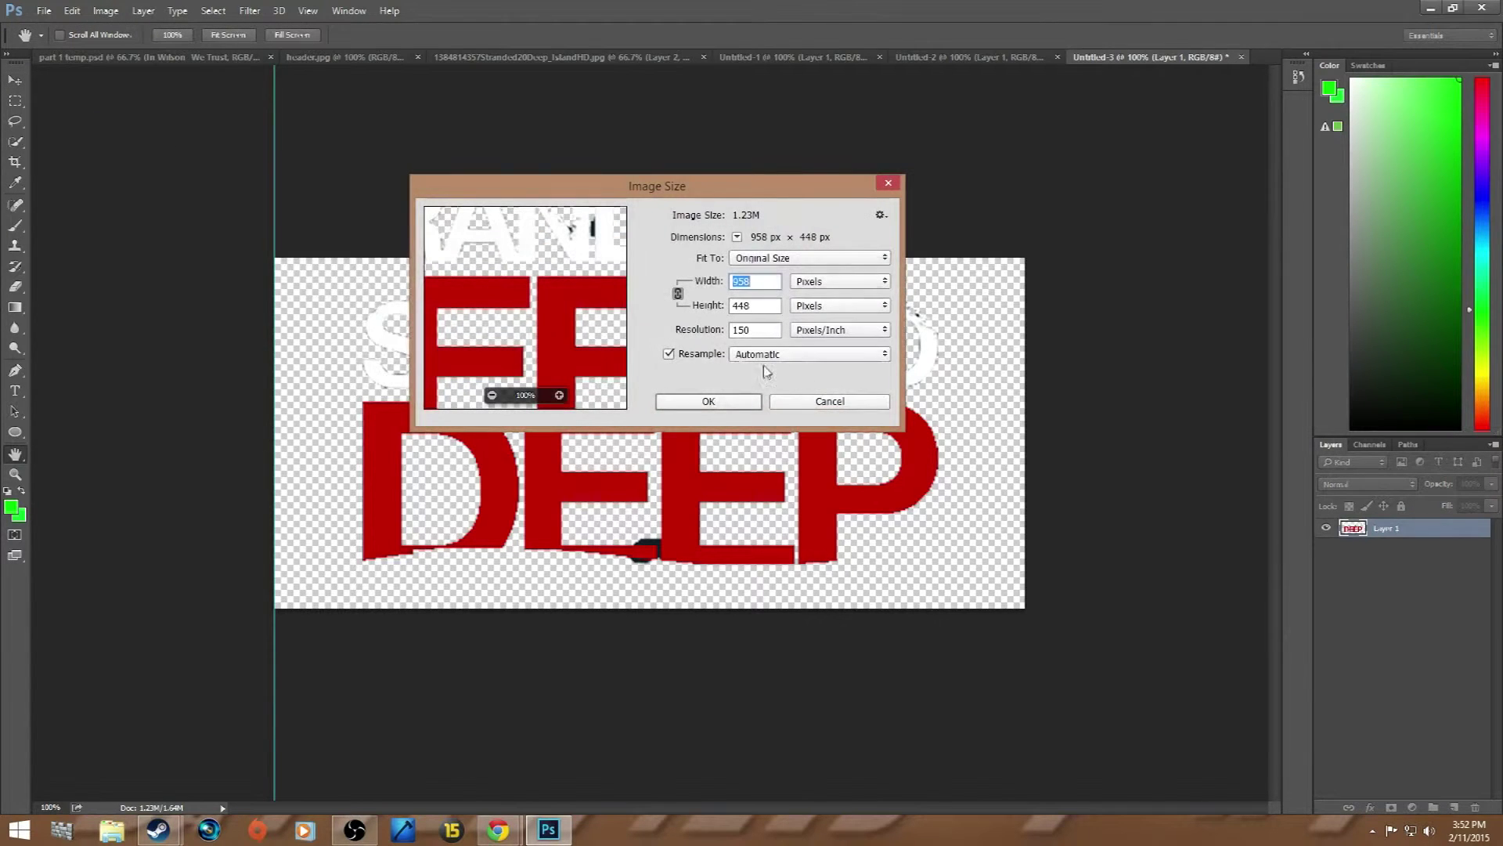
pyautogui.doubleClick(760, 331)
pyautogui.write('200')
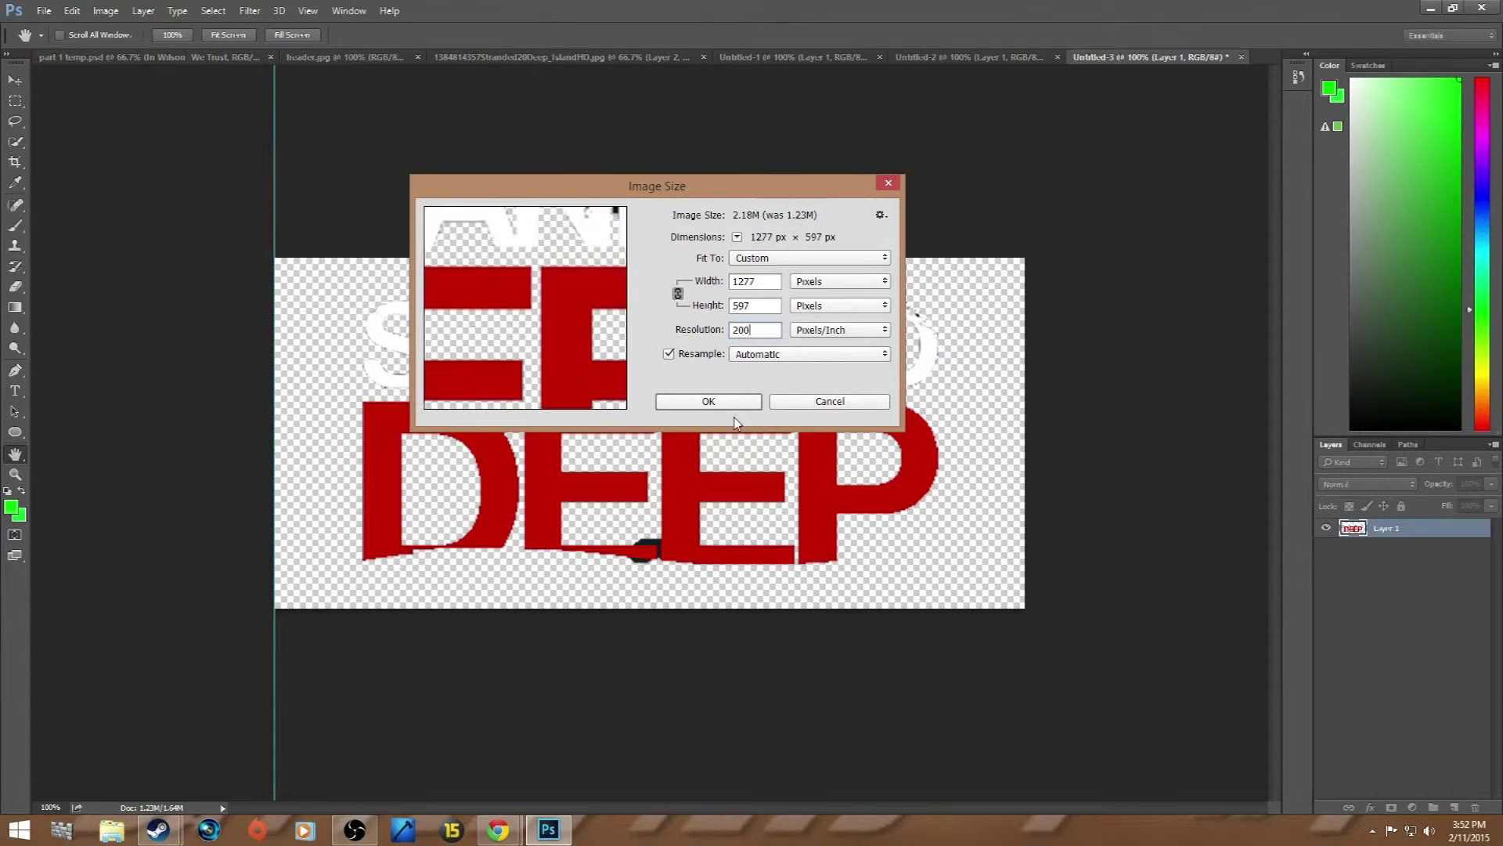
pyautogui.click(726, 402)
pyautogui.moveTo(607, 235); pyautogui.dragTo(936, 361)
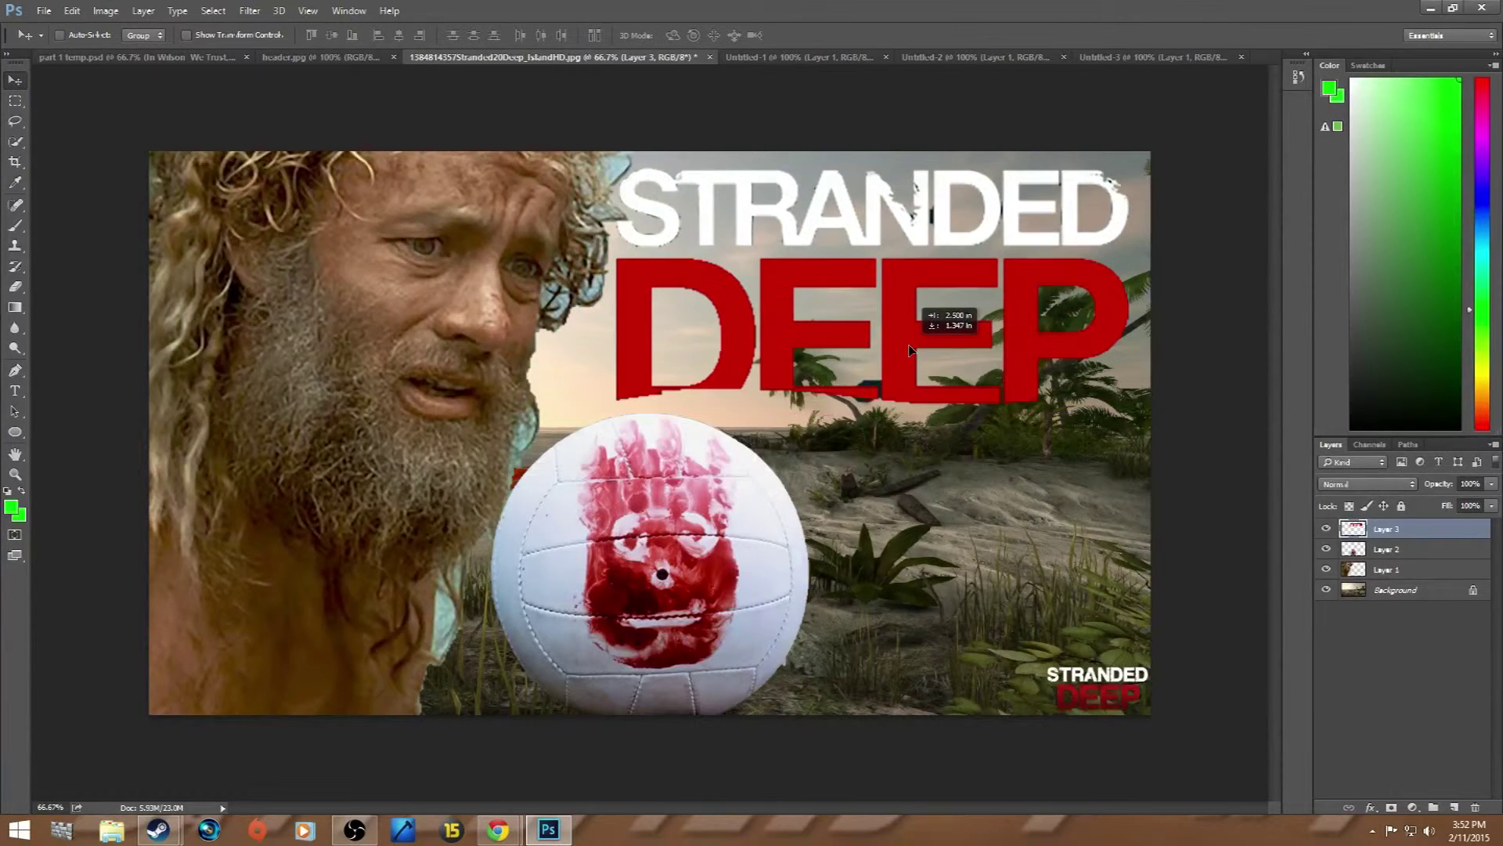